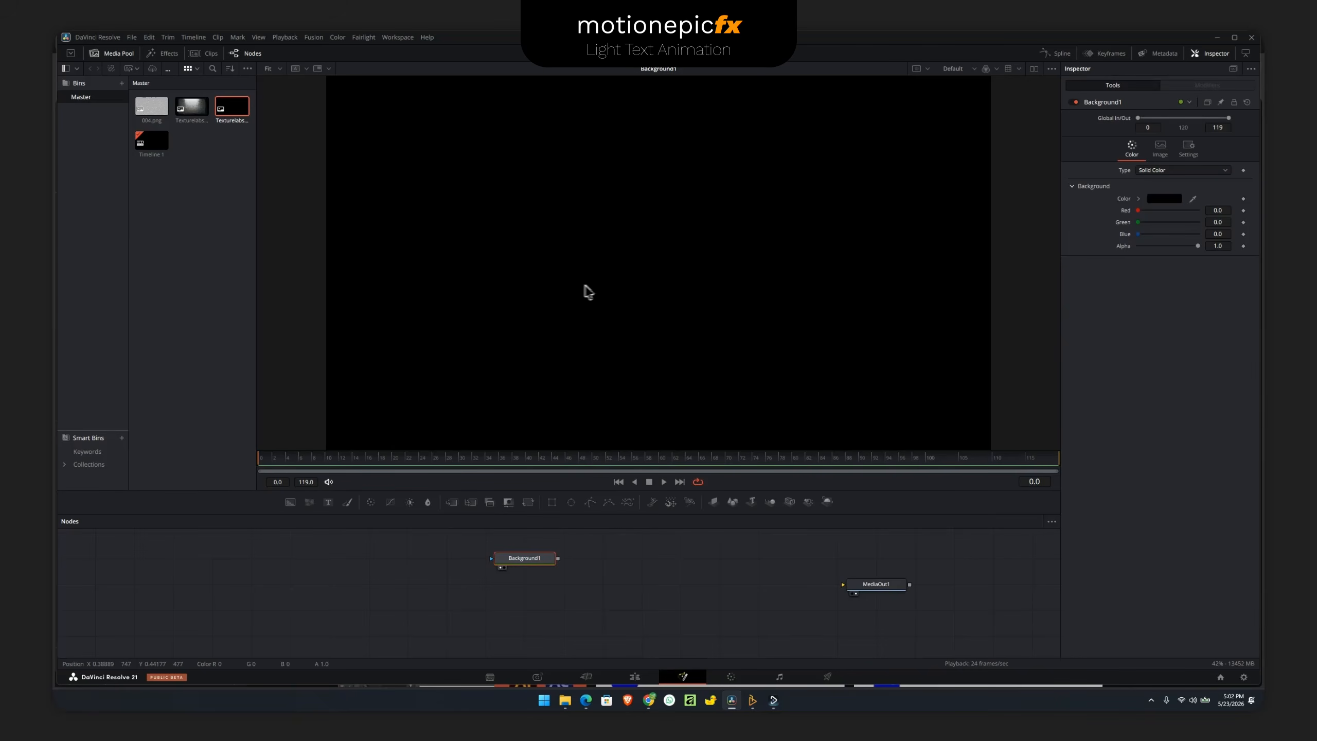
# - Mask Background1 with a rectangle and narrow it to a thin vertical rod with a width of about 0.0128
pyautogui.click(559, 505)
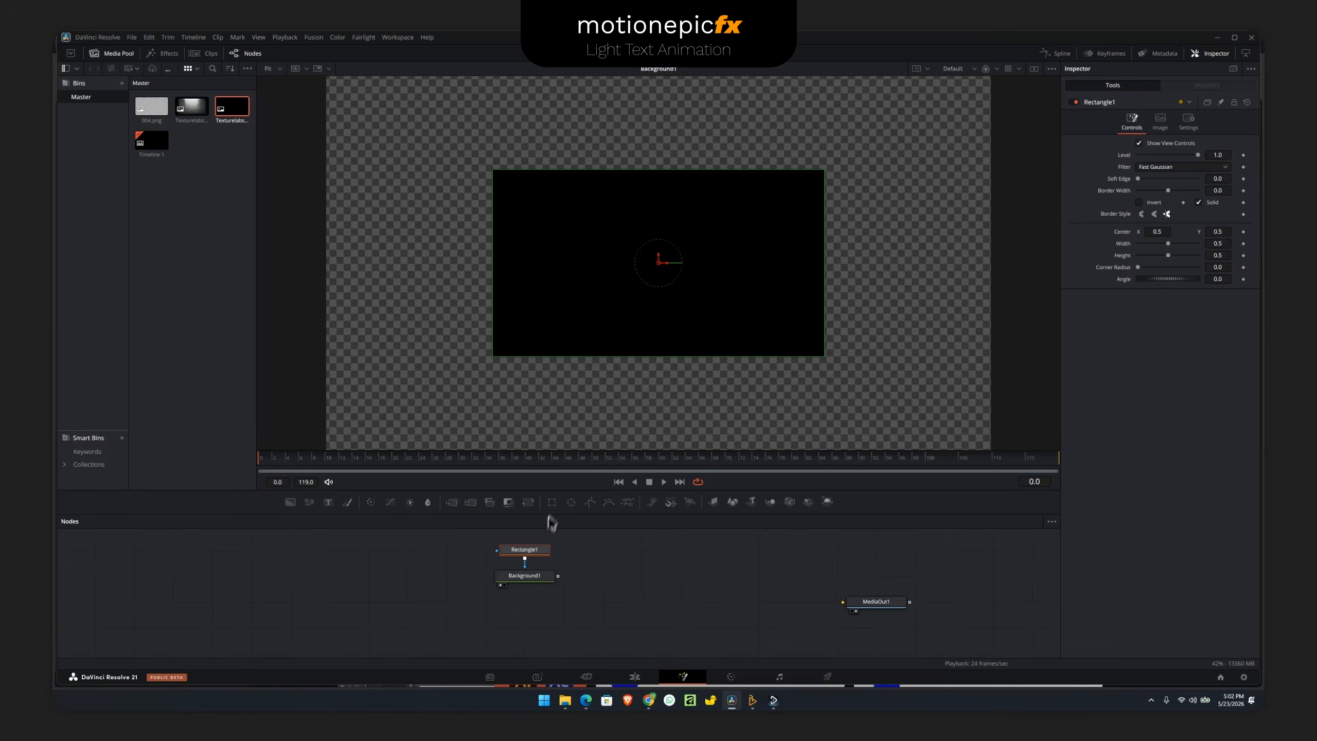
pyautogui.moveTo(493, 273); pyautogui.dragTo(660, 261)
pyautogui.scroll(3, 696, 269)
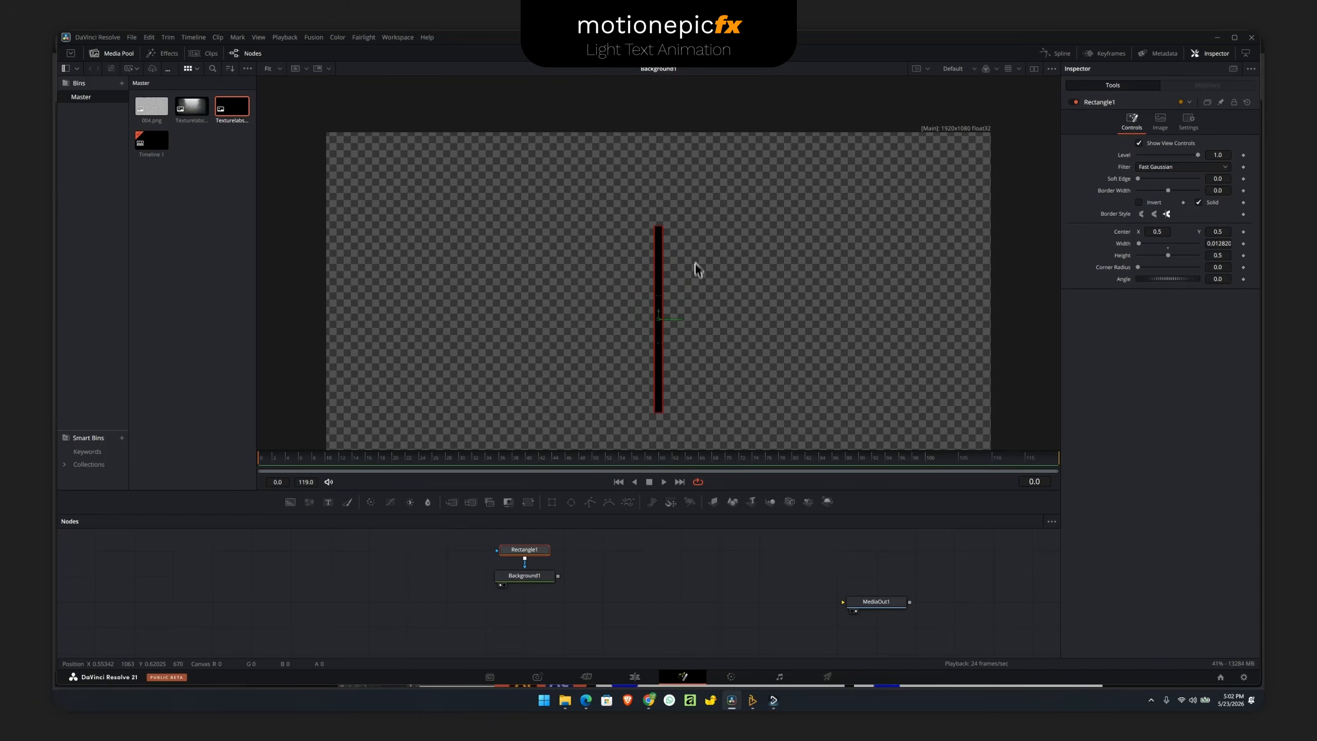
pyautogui.scroll(-4, 664, 337)
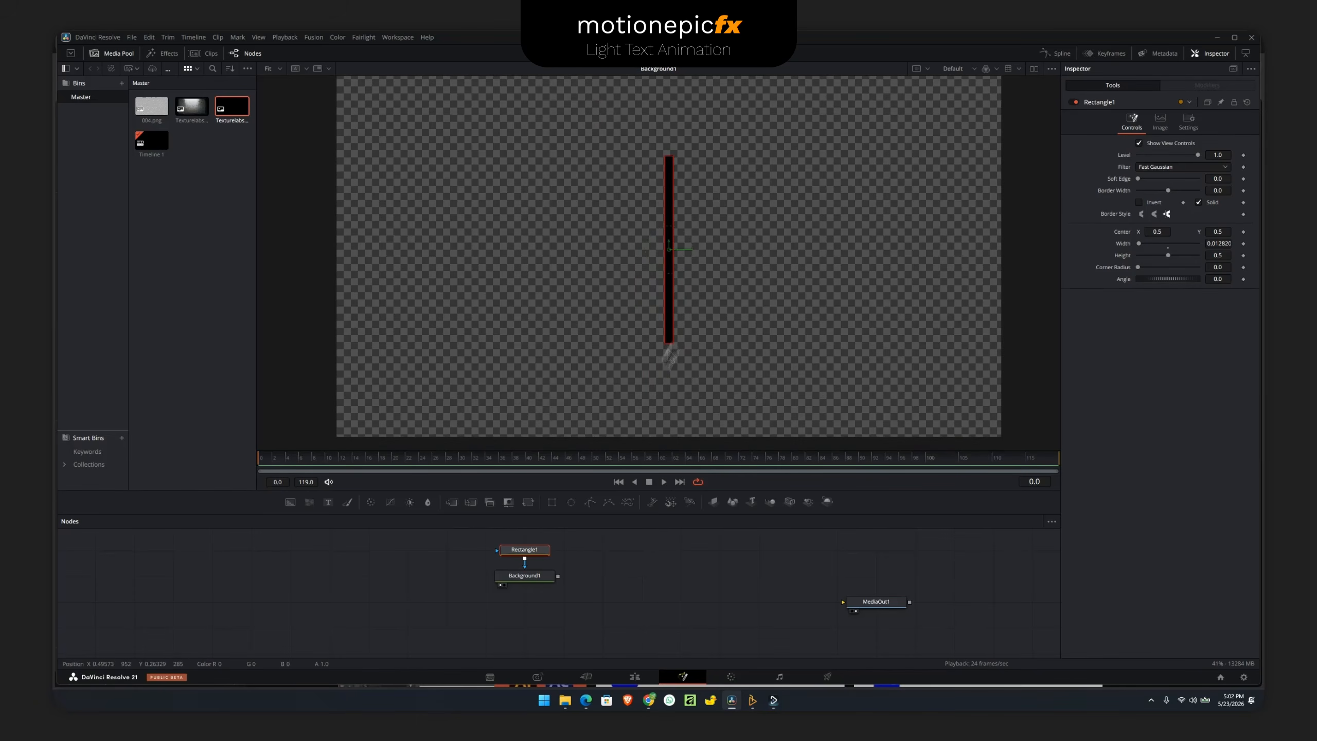
# - Add a second background masked by an ellipse and merge Background1 over it
pyautogui.moveTo(289, 502); pyautogui.dragTo(519, 610)
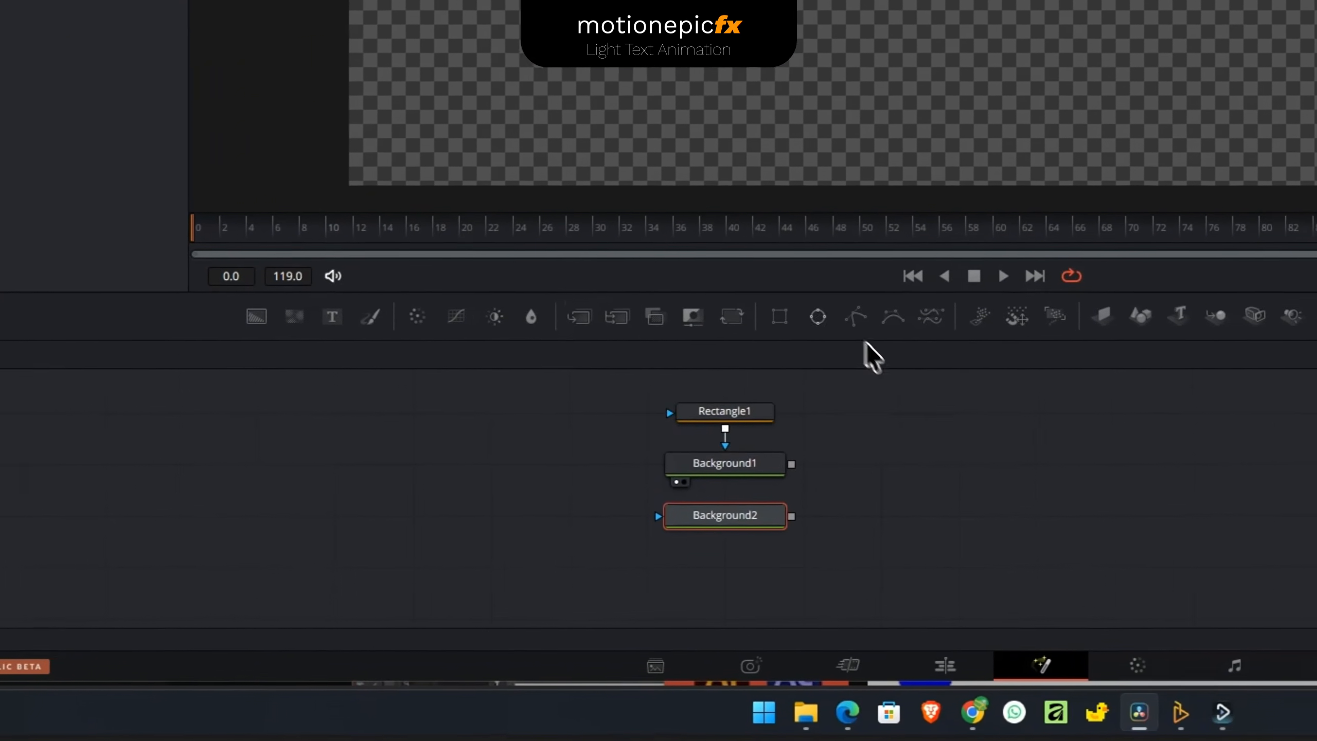
pyautogui.moveTo(572, 502); pyautogui.dragTo(482, 573)
pyautogui.moveTo(484, 522); pyautogui.dragTo(636, 526)
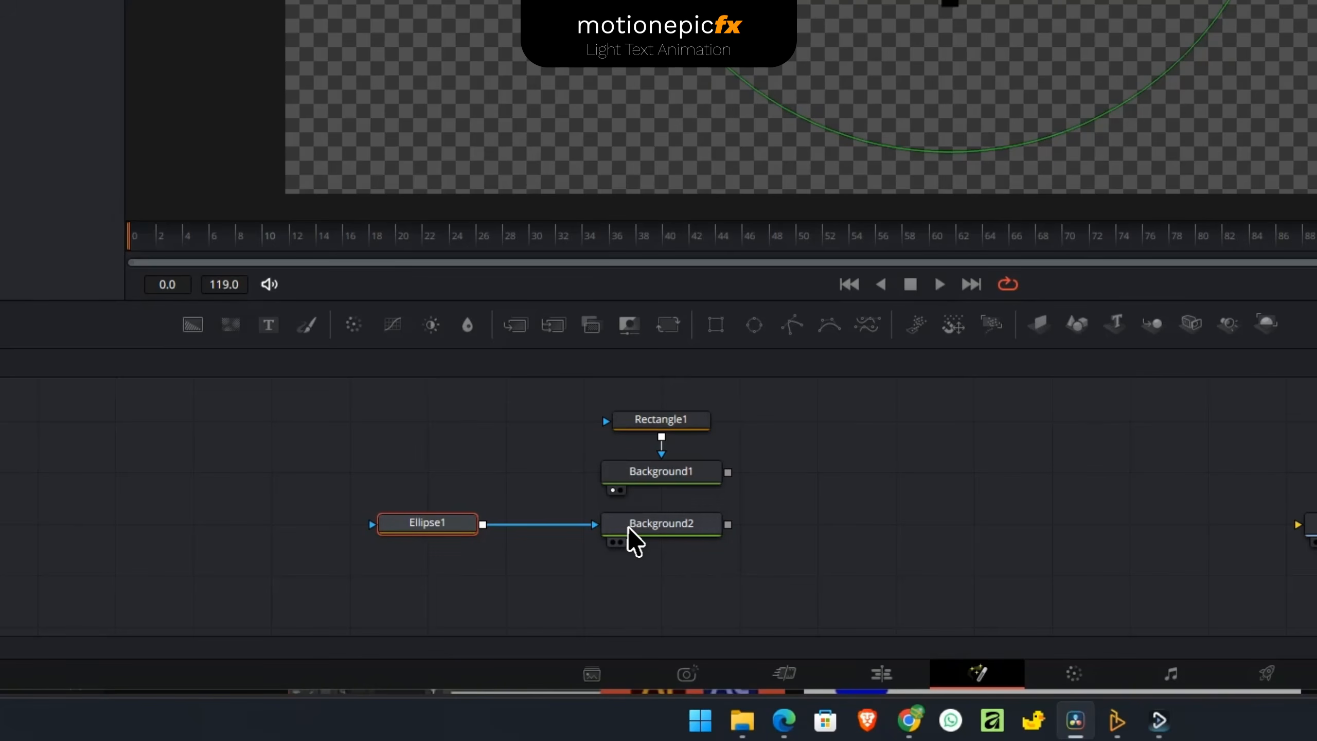
pyautogui.click(648, 523)
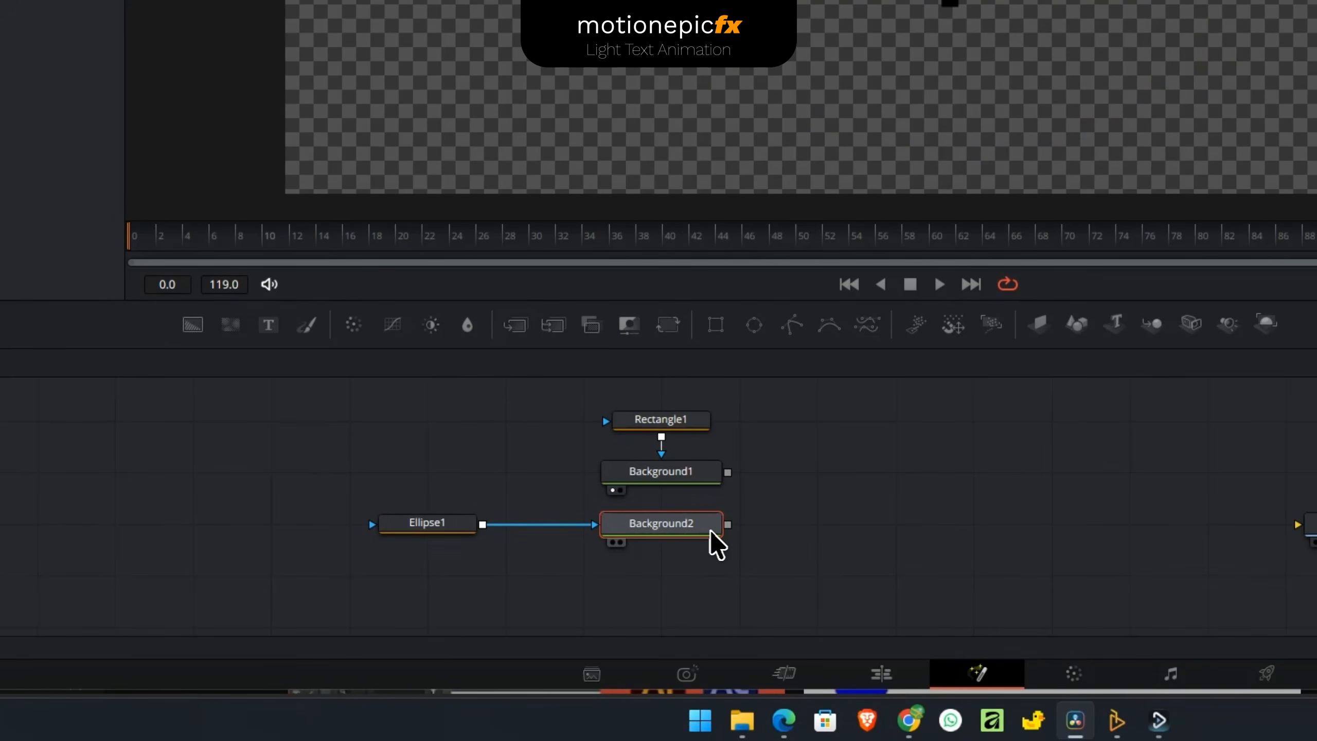
pyautogui.moveTo(727, 525); pyautogui.dragTo(727, 472)
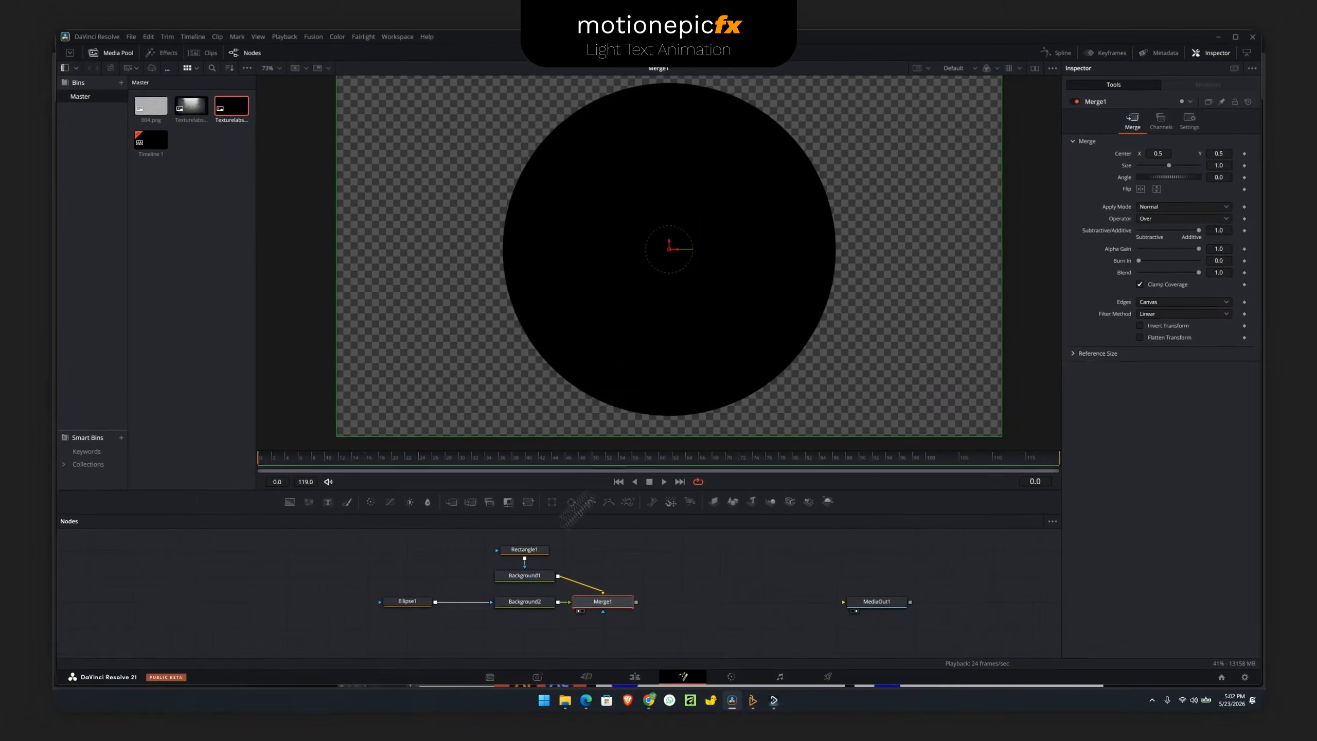
# - Shrink the ellipse to about 0.046 in width and height and place it at the rod's lower end, at Y about 0.249
pyautogui.click(448, 602)
pyautogui.moveTo(742, 384); pyautogui.dragTo(672, 311)
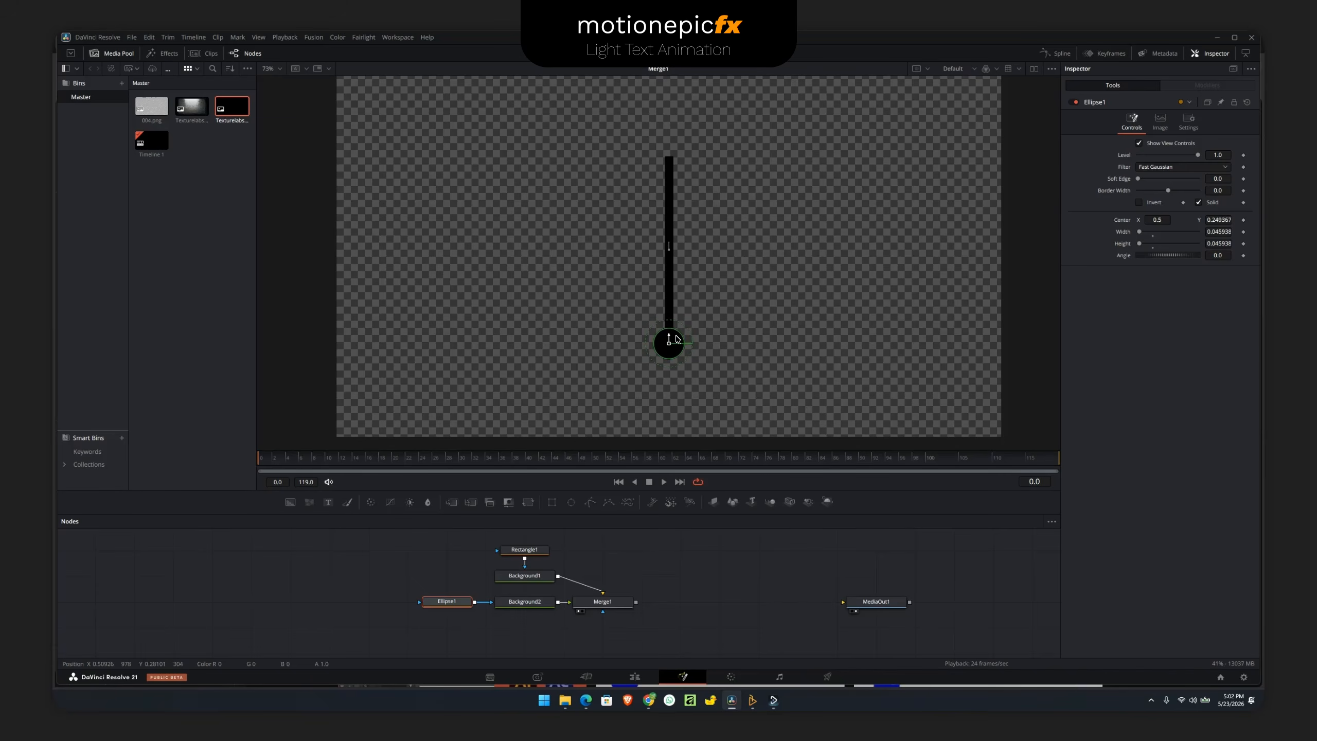
# - Rearrange the node graph so that Rectangle1 and Background1 sit directly above Merge1
pyautogui.click(678, 583)
pyautogui.moveTo(497, 542); pyautogui.dragTo(579, 581)
pyautogui.click(632, 566)
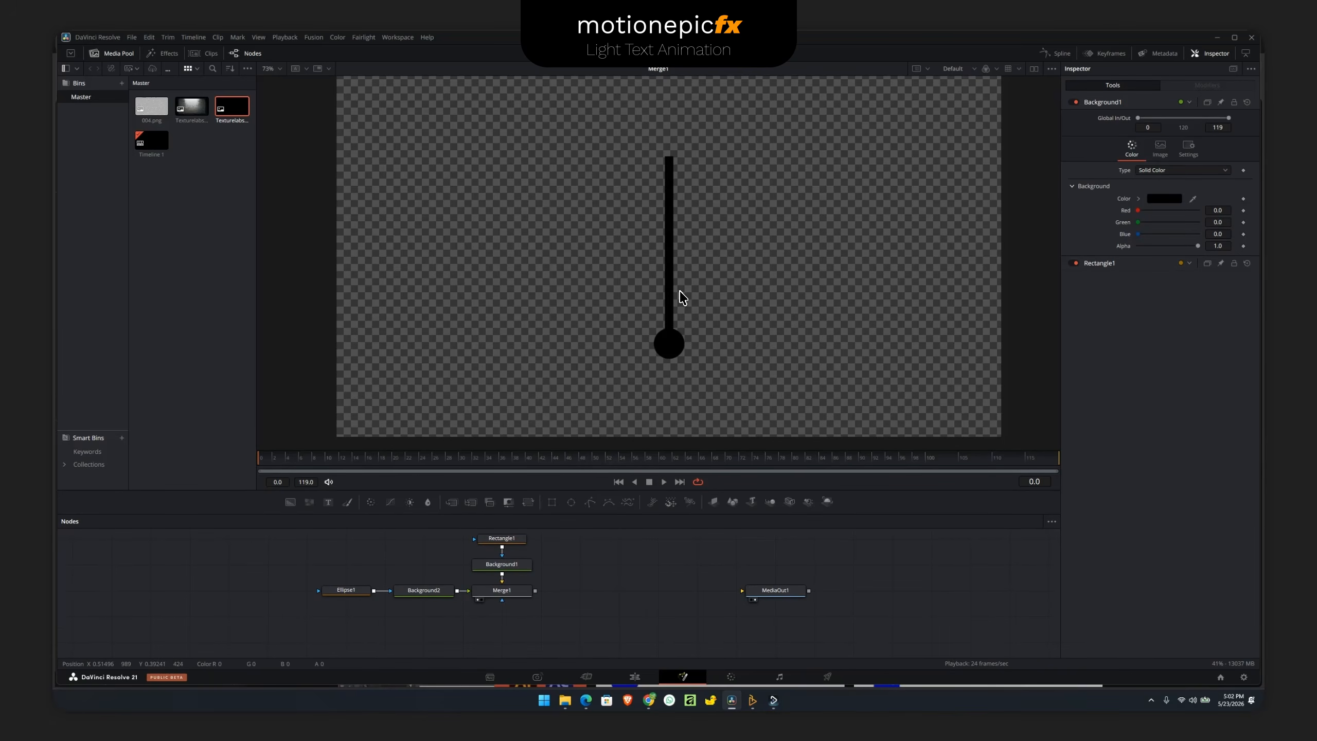
# - Add a Transform node after Merge1 using the tool search
pyautogui.click(507, 591)
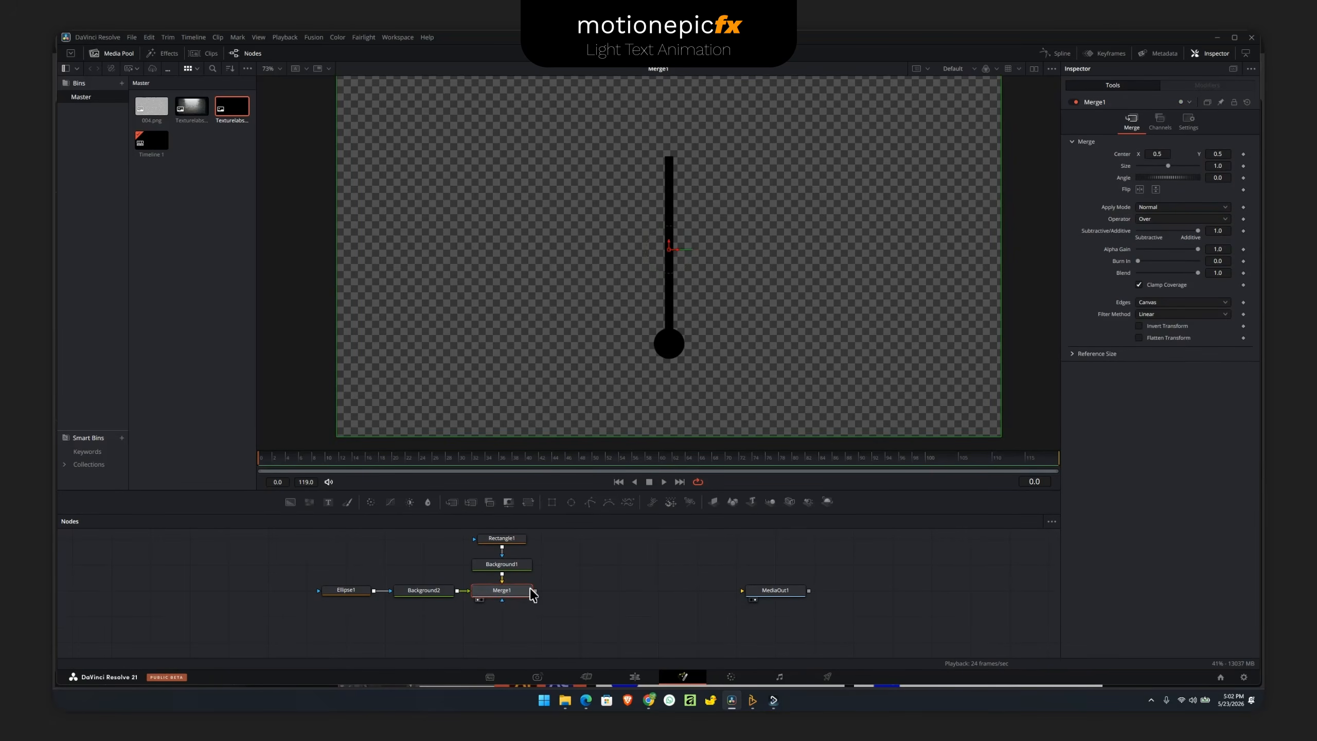
pyautogui.hotkey('shift', 'space')
pyautogui.write('soft')
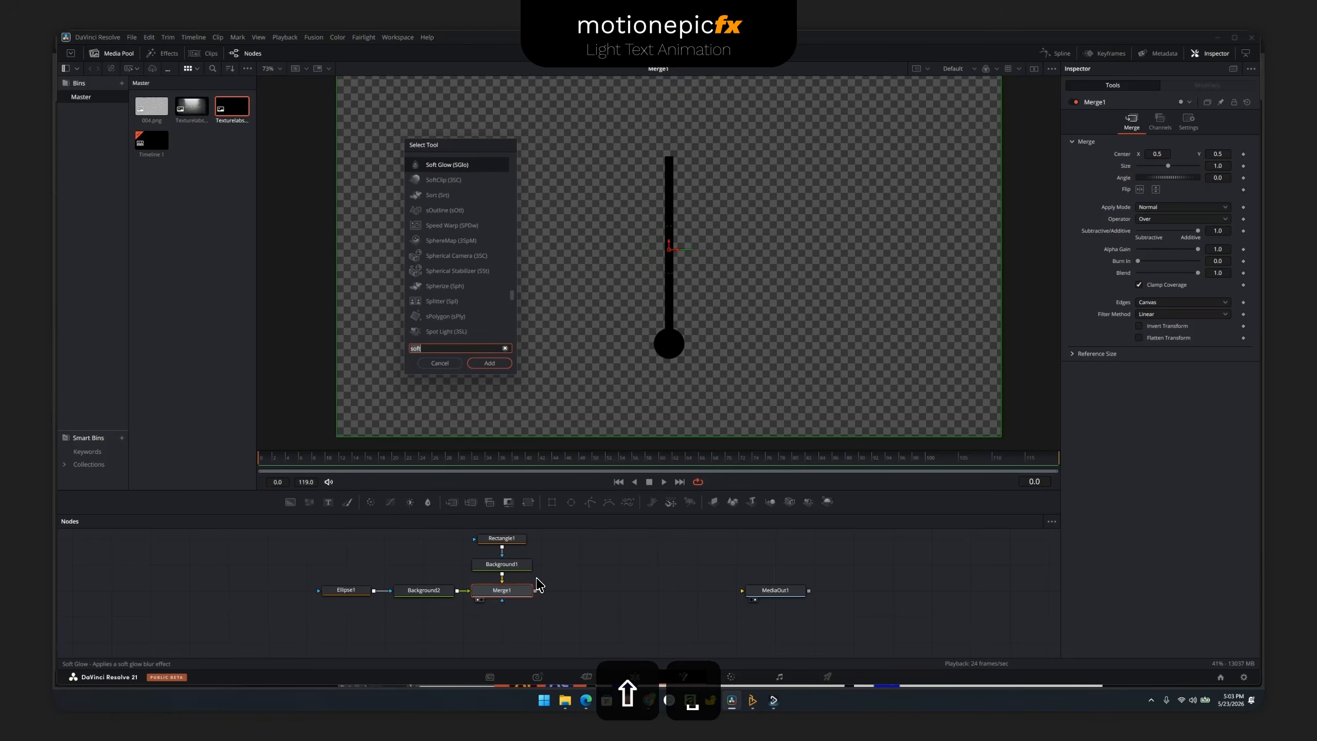
pyautogui.press('BackSpace')
pyautogui.press('BackSpace')
pyautogui.press('BackSpace')
pyautogui.press('BackSpace')
pyautogui.write('xf')
pyautogui.click(492, 368)
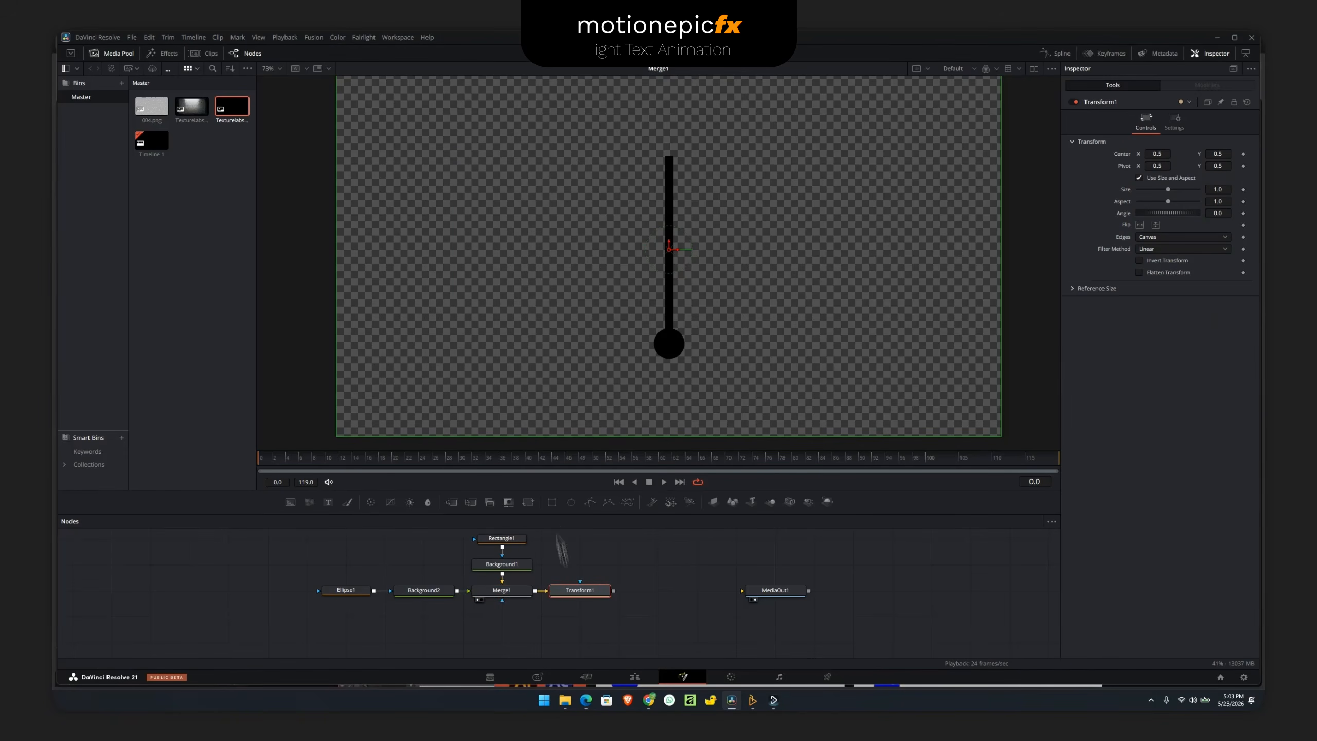
# - Show Transform1 in the viewer and set its pivot Y to 0.749, at the rod's upper end
pyautogui.moveTo(578, 592); pyautogui.dragTo(684, 333)
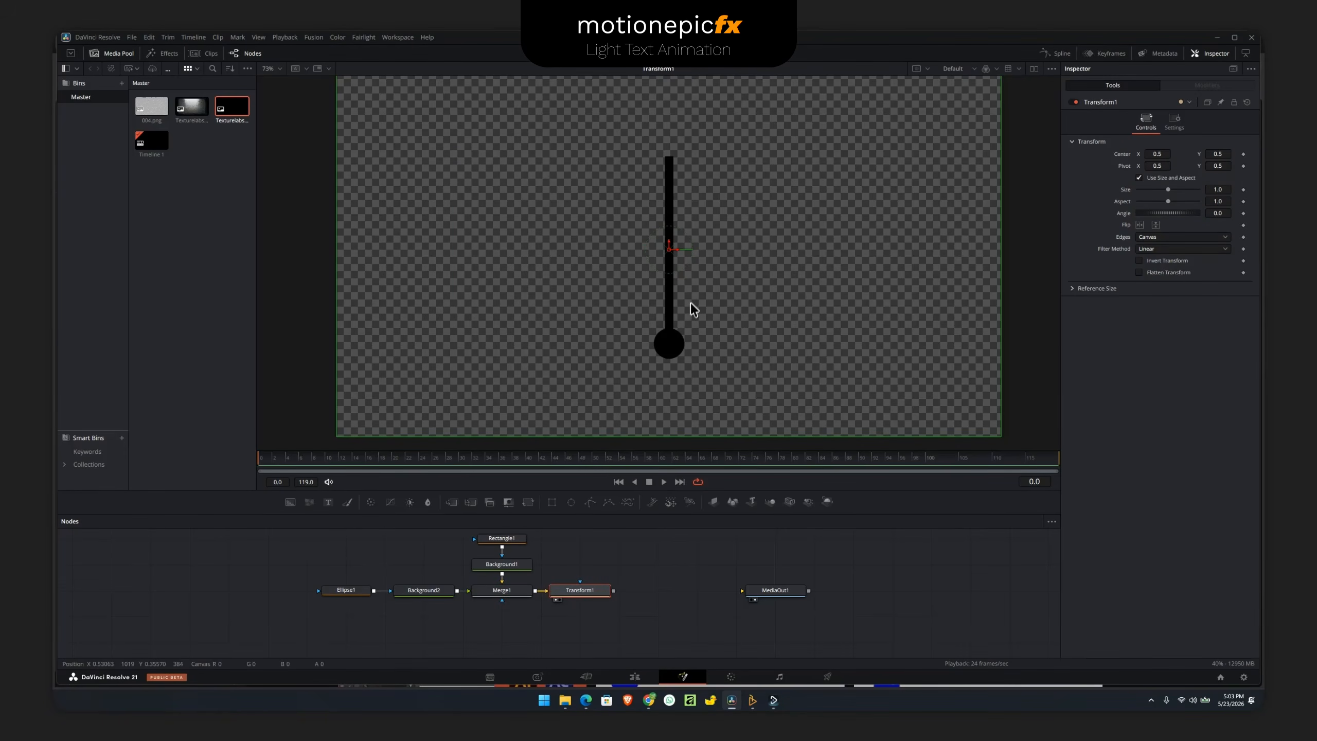
pyautogui.moveTo(693, 240); pyautogui.dragTo(696, 290)
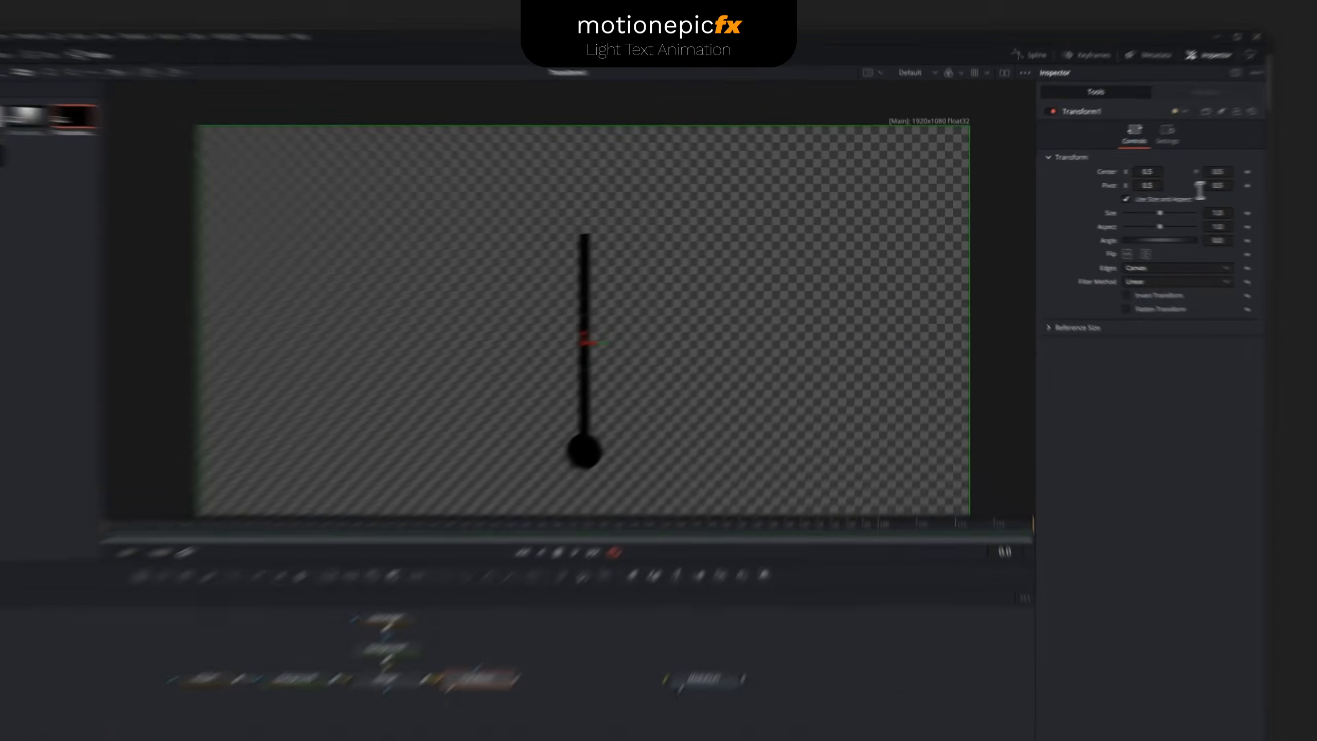
pyautogui.moveTo(1208, 166); pyautogui.dragTo(1214, 167)
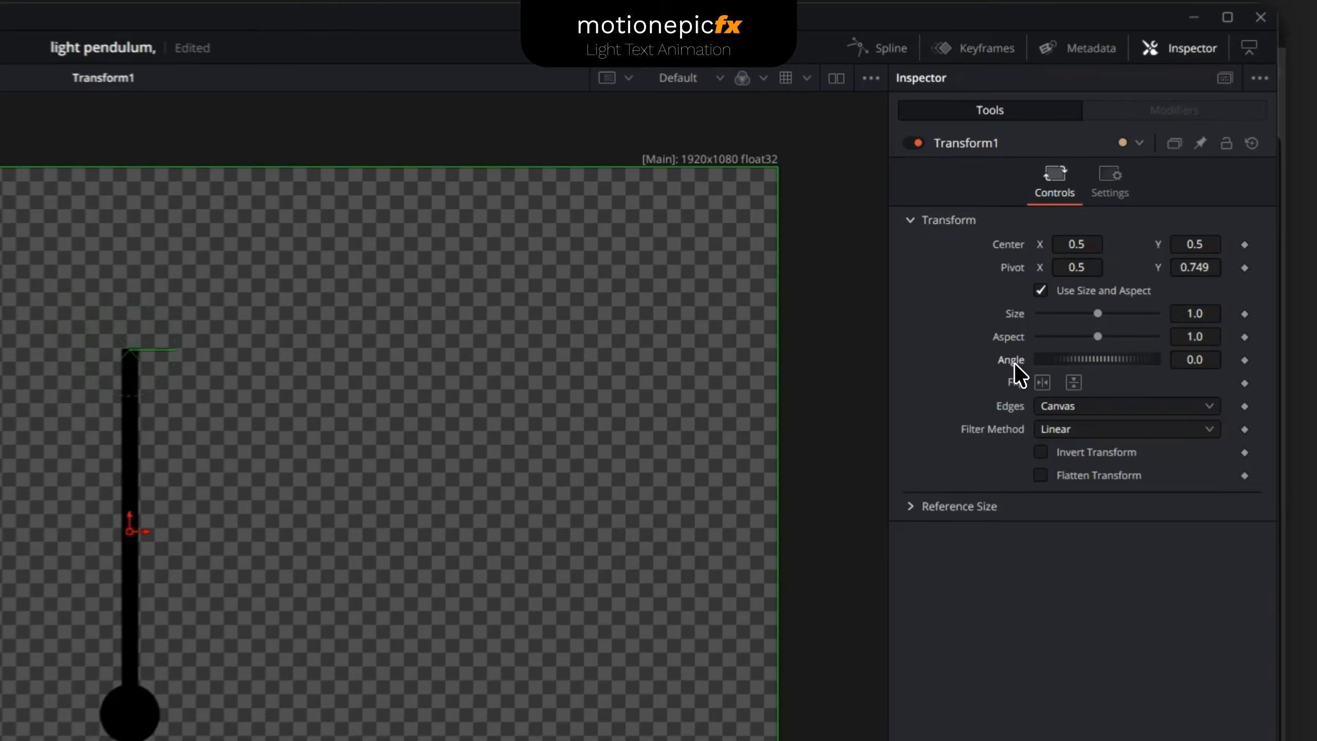
# - Give Transform1's Angle the expression 30 * sin(time * 0.1) * exp(-time * 0.01)
pyautogui.rightClick(1123, 213)
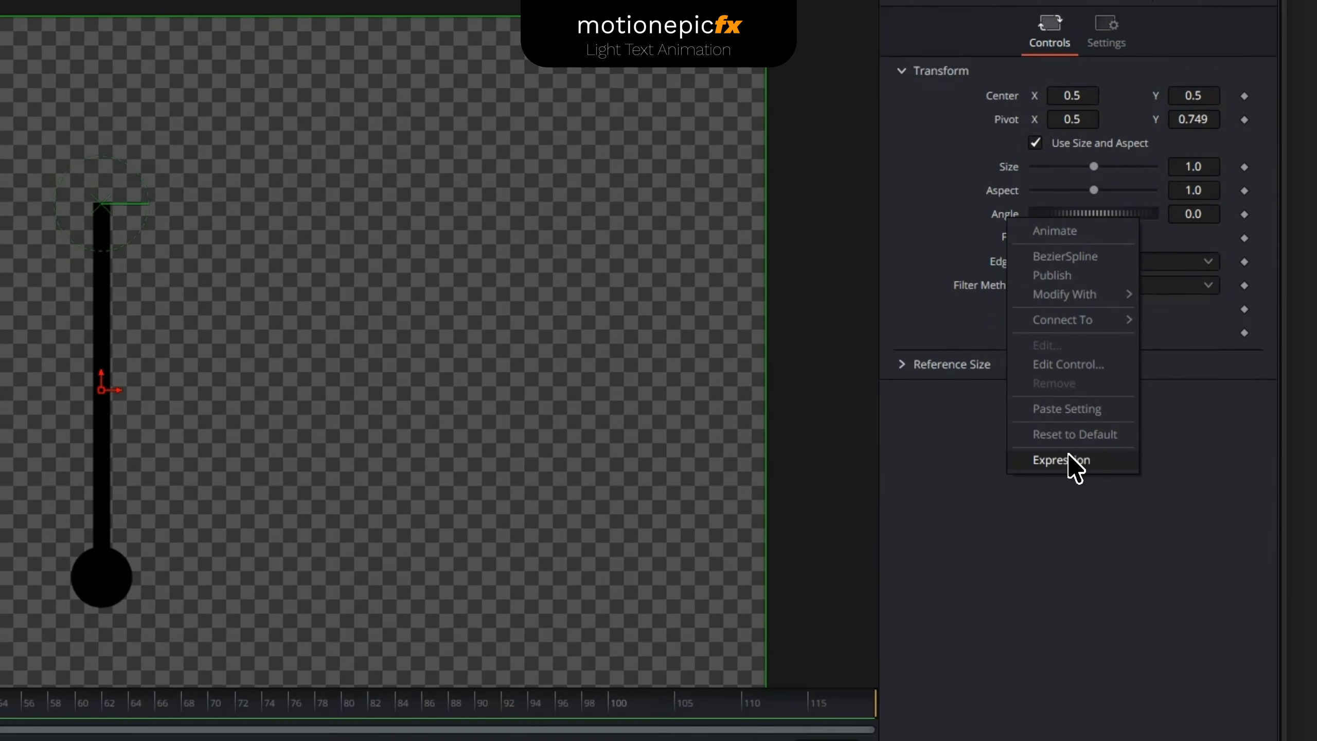
pyautogui.click(1068, 562)
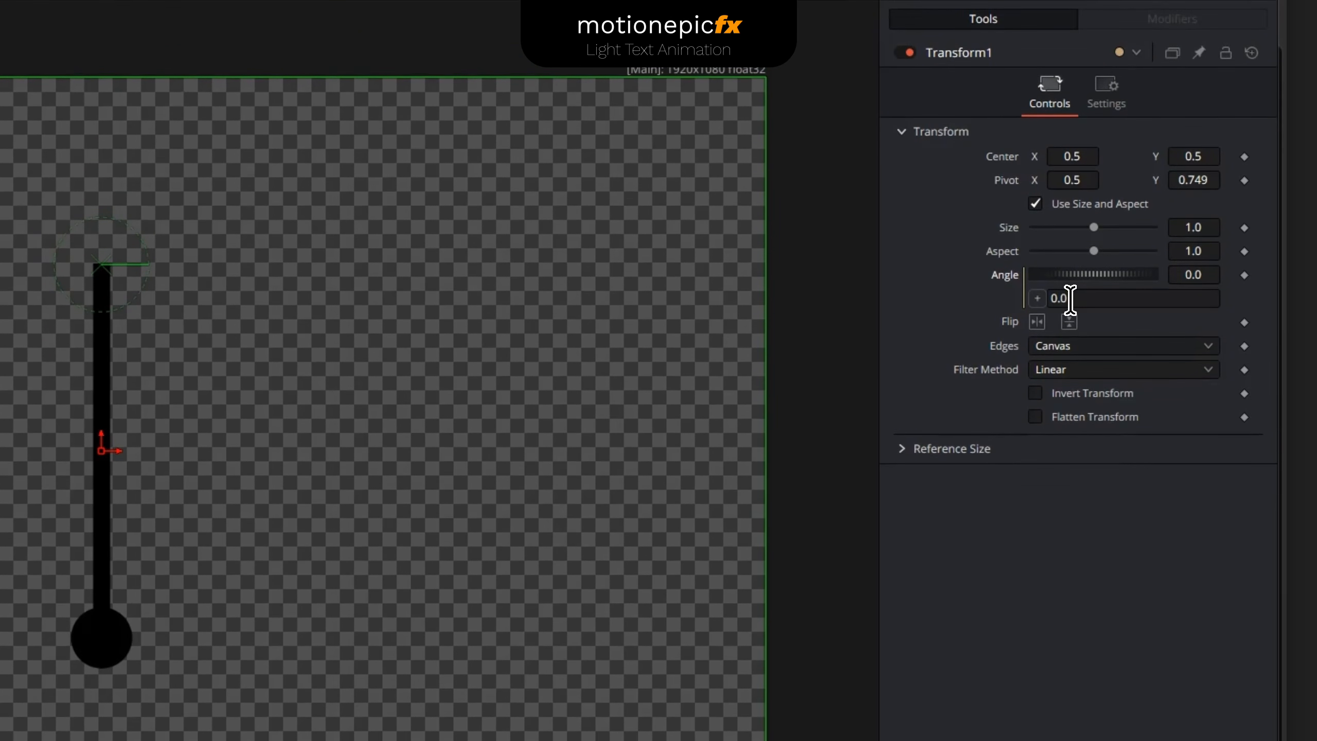
pyautogui.click(1069, 237)
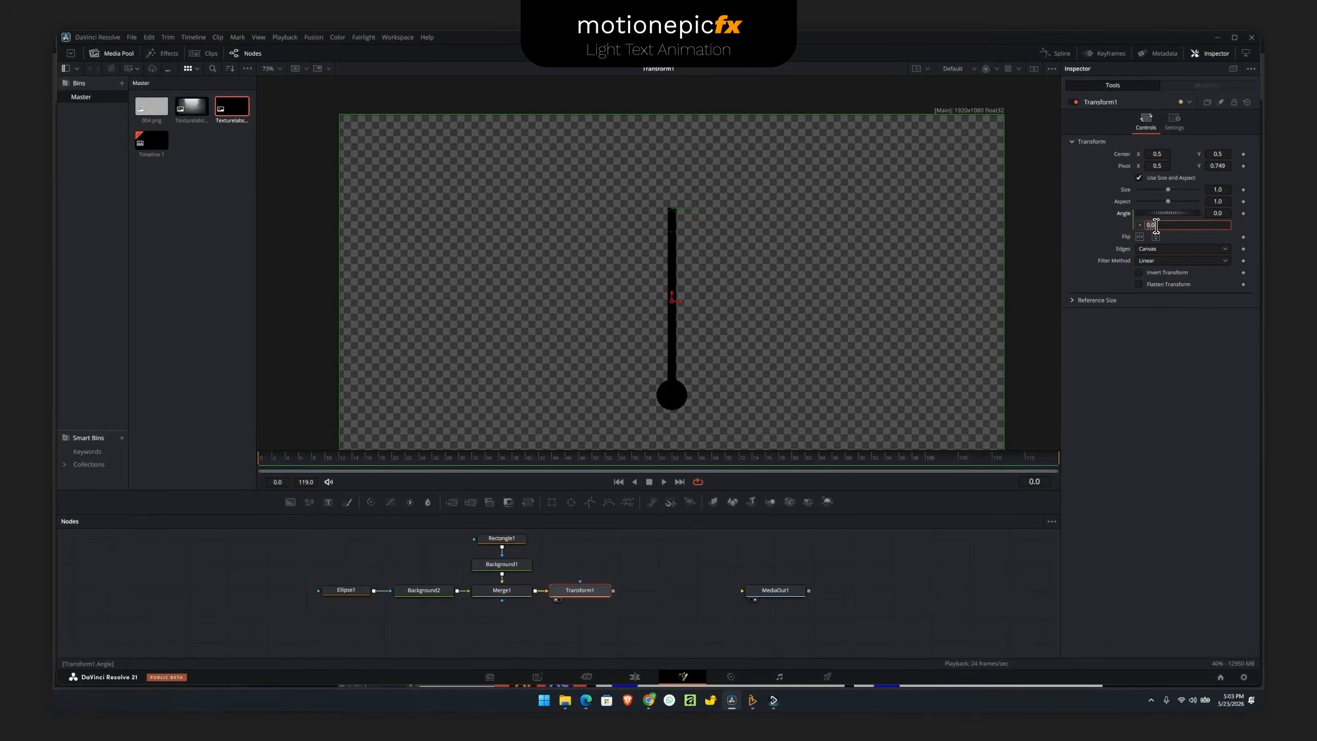
pyautogui.hotkey('ctrl', 'v')
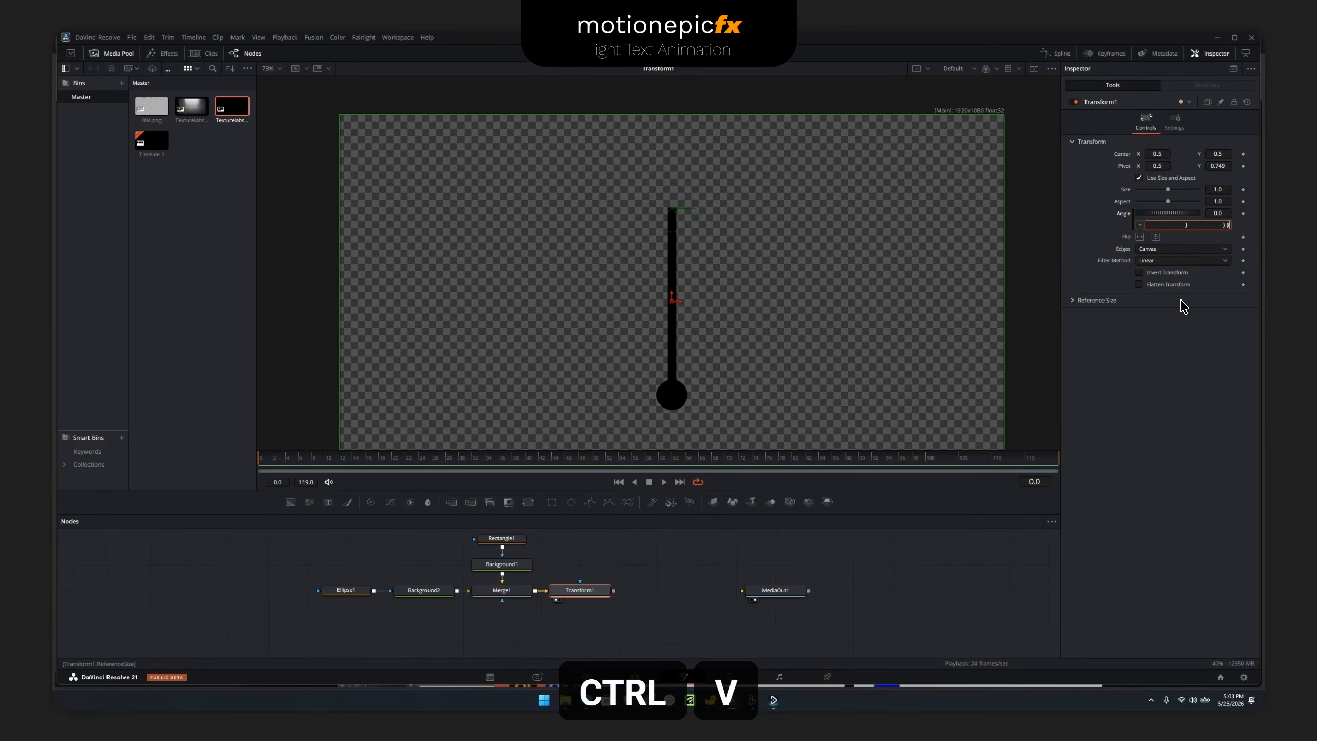
pyautogui.hotkey('ctrl', 'a')
pyautogui.press('Left')
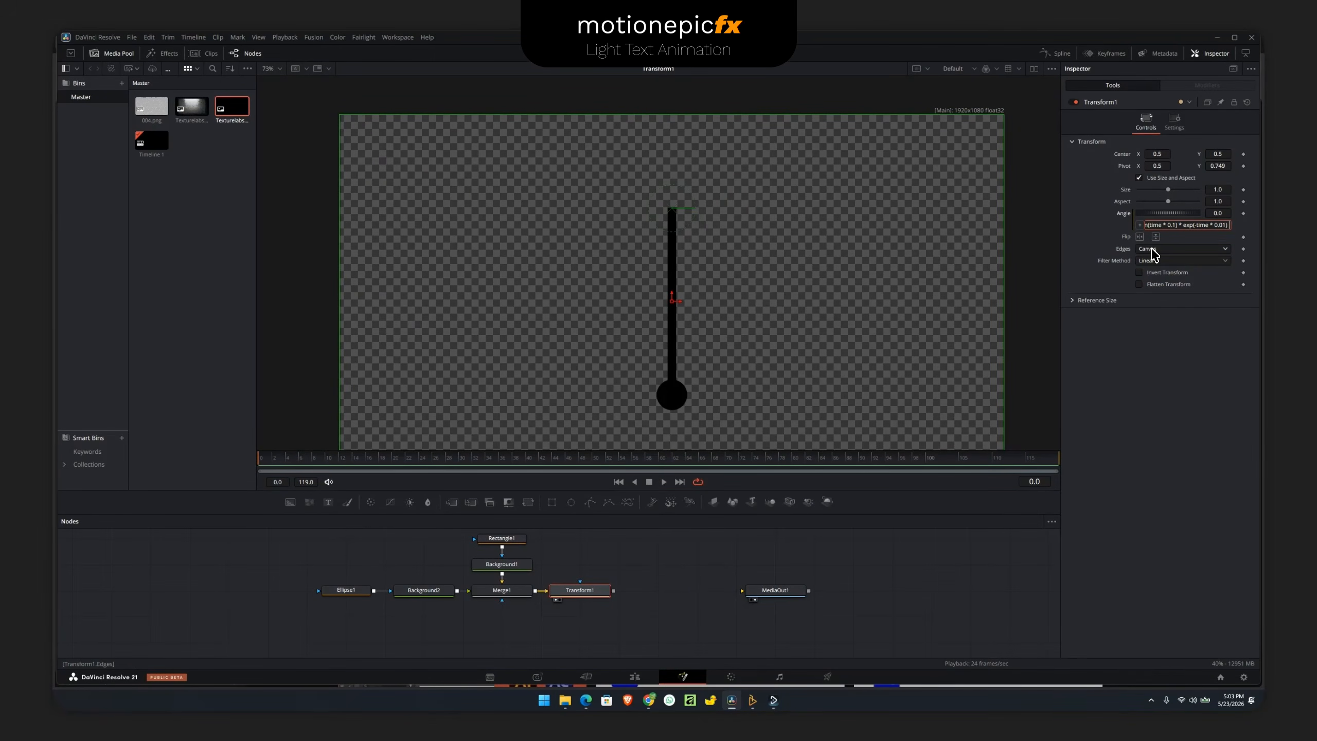
pyautogui.press('Return')
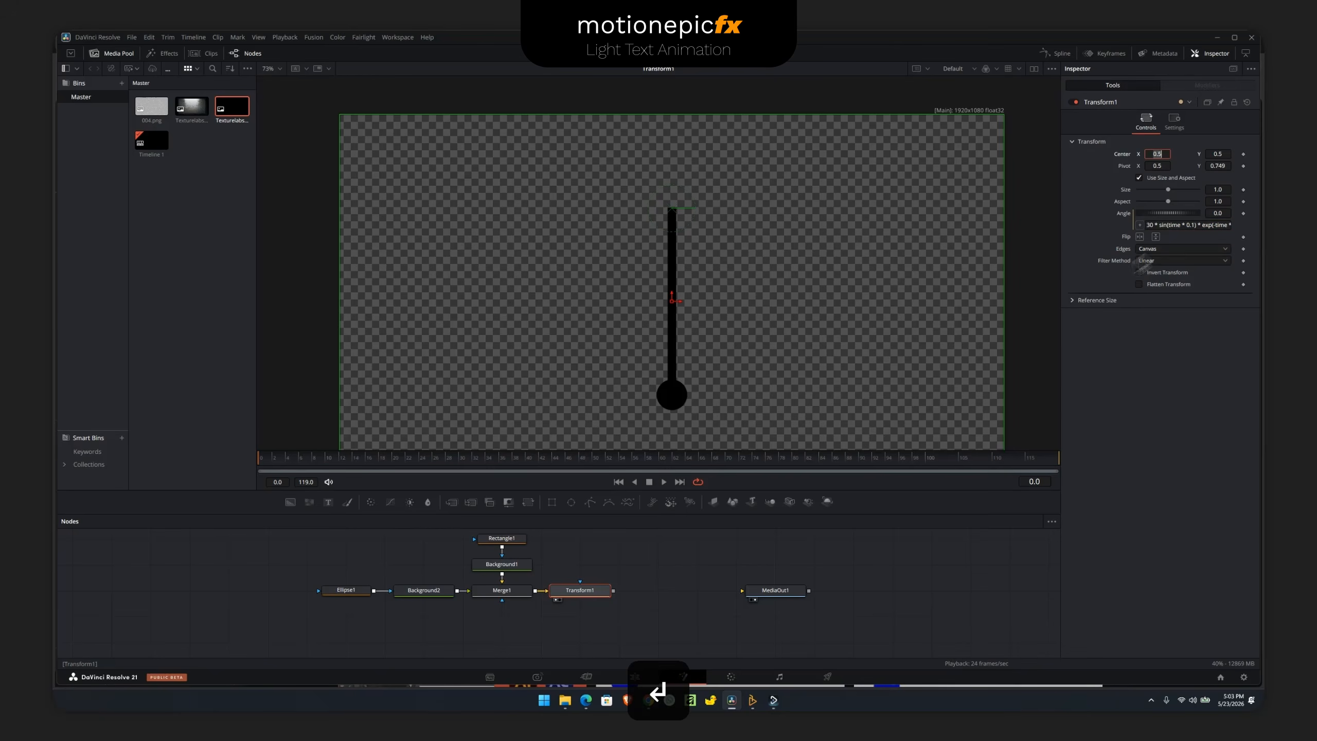
# - Play back the pendulum swing and examine the exp(-time * 0.01) damping term in the Angle expression
pyautogui.click(663, 484)
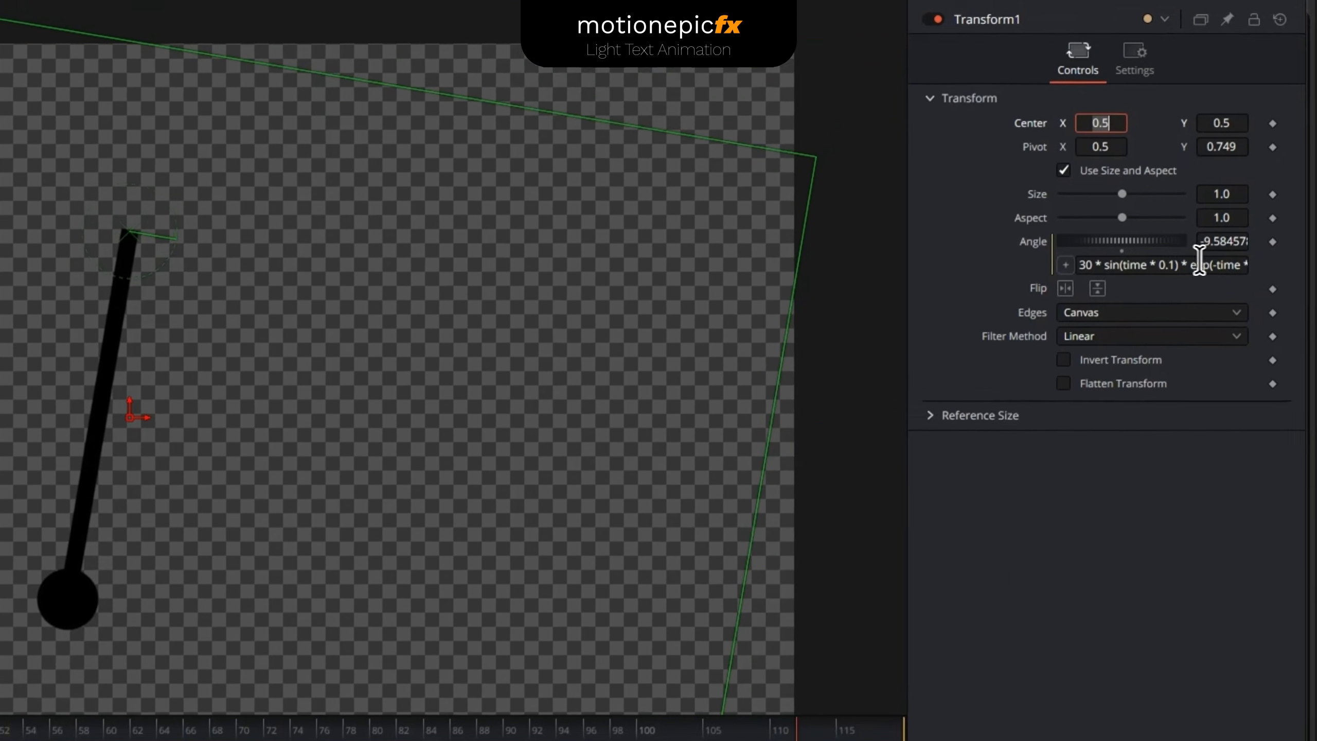
pyautogui.click(1199, 264)
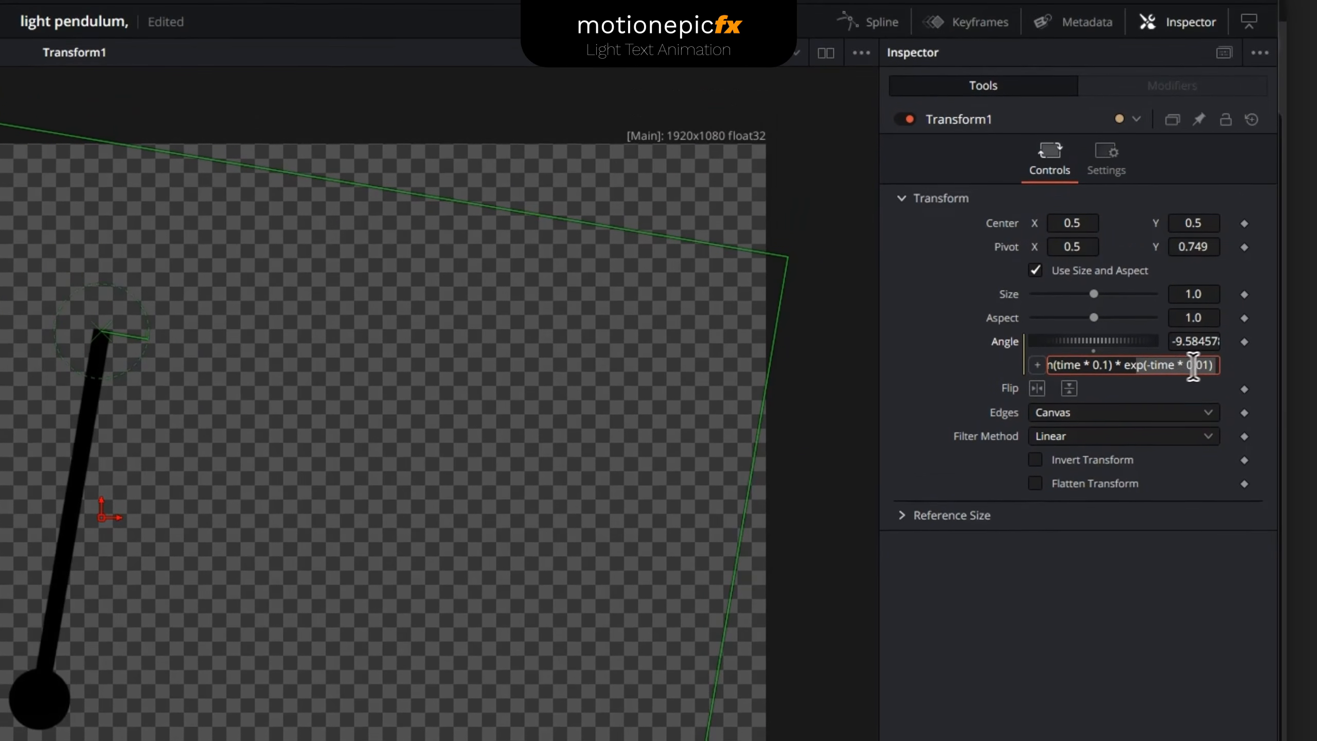
pyautogui.click(1232, 264)
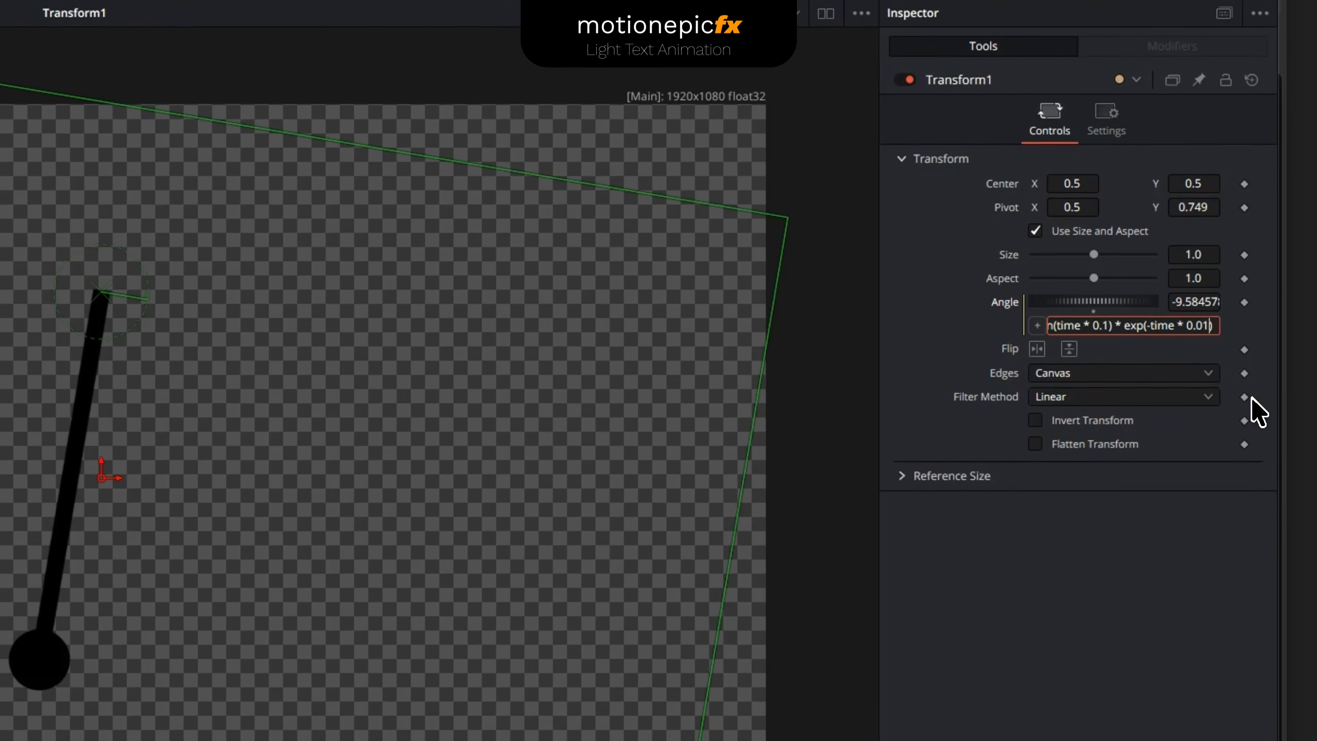
pyautogui.press('Up')
pyautogui.press('Up')
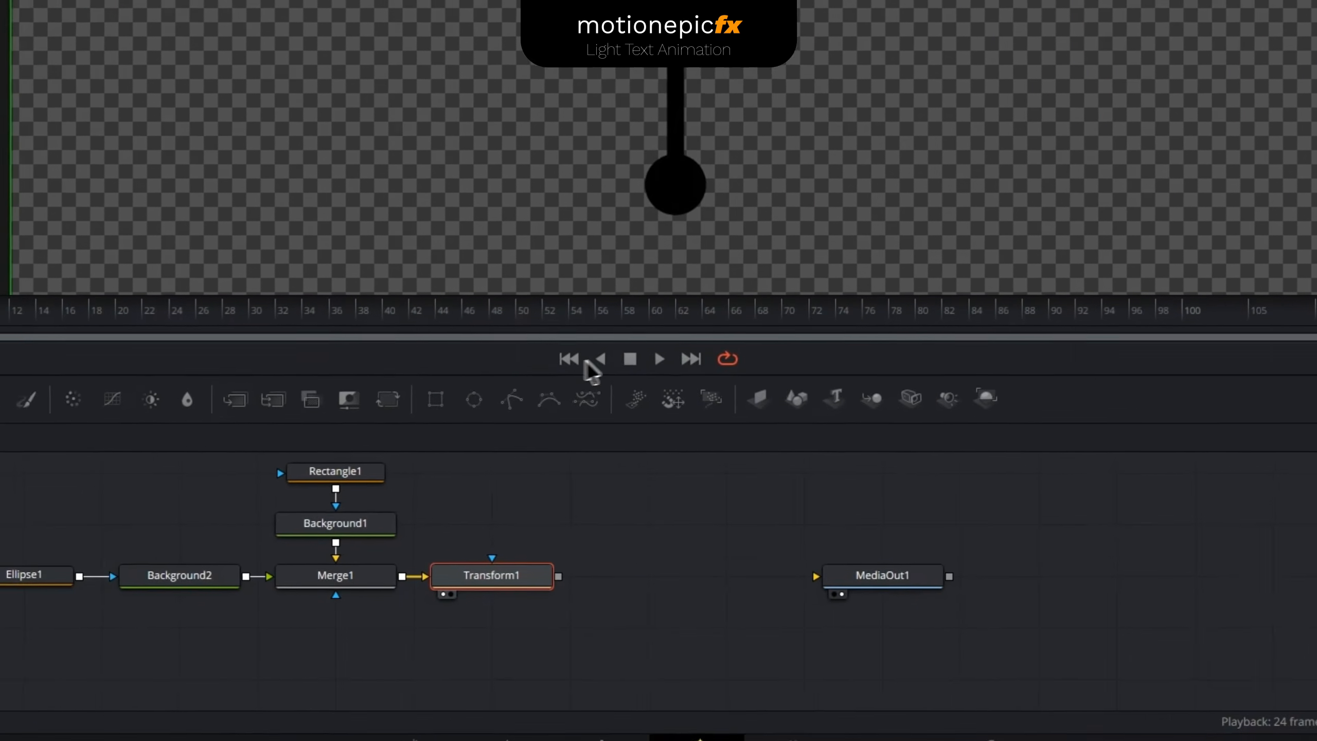
pyautogui.click(659, 359)
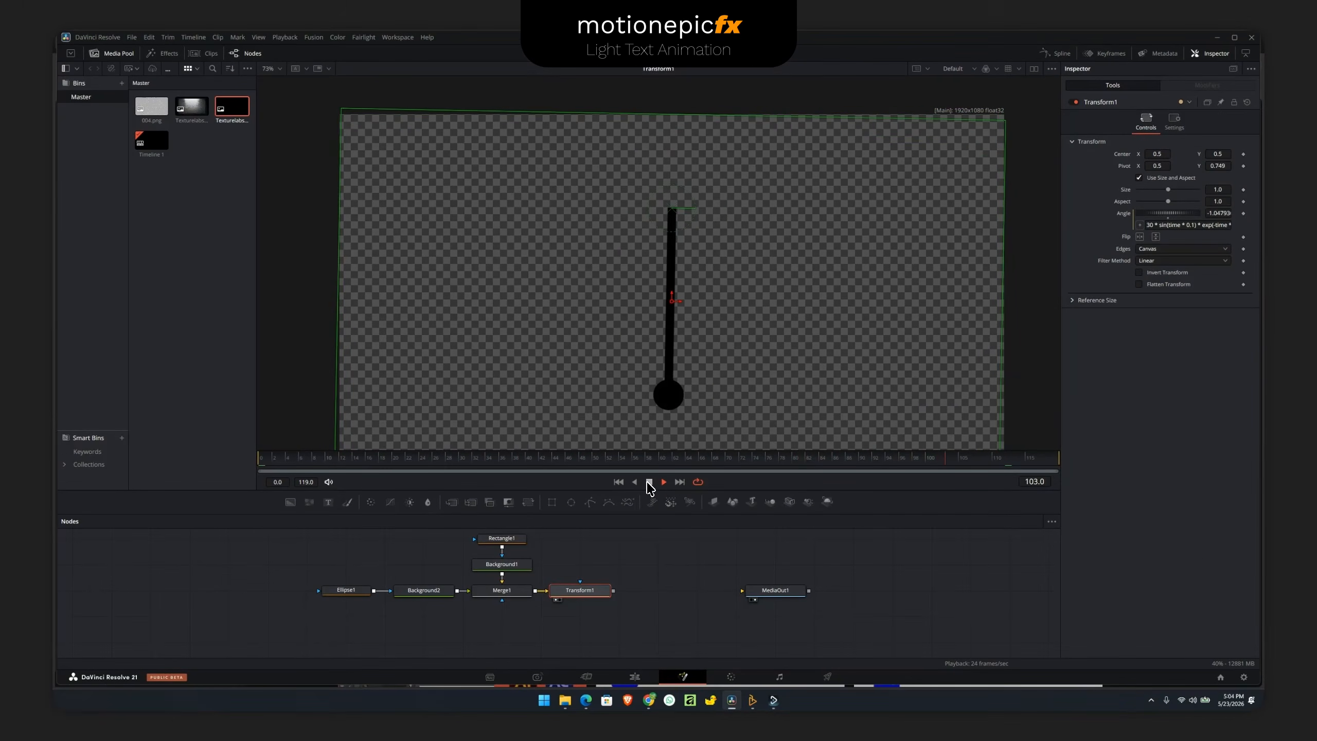
pyautogui.click(649, 482)
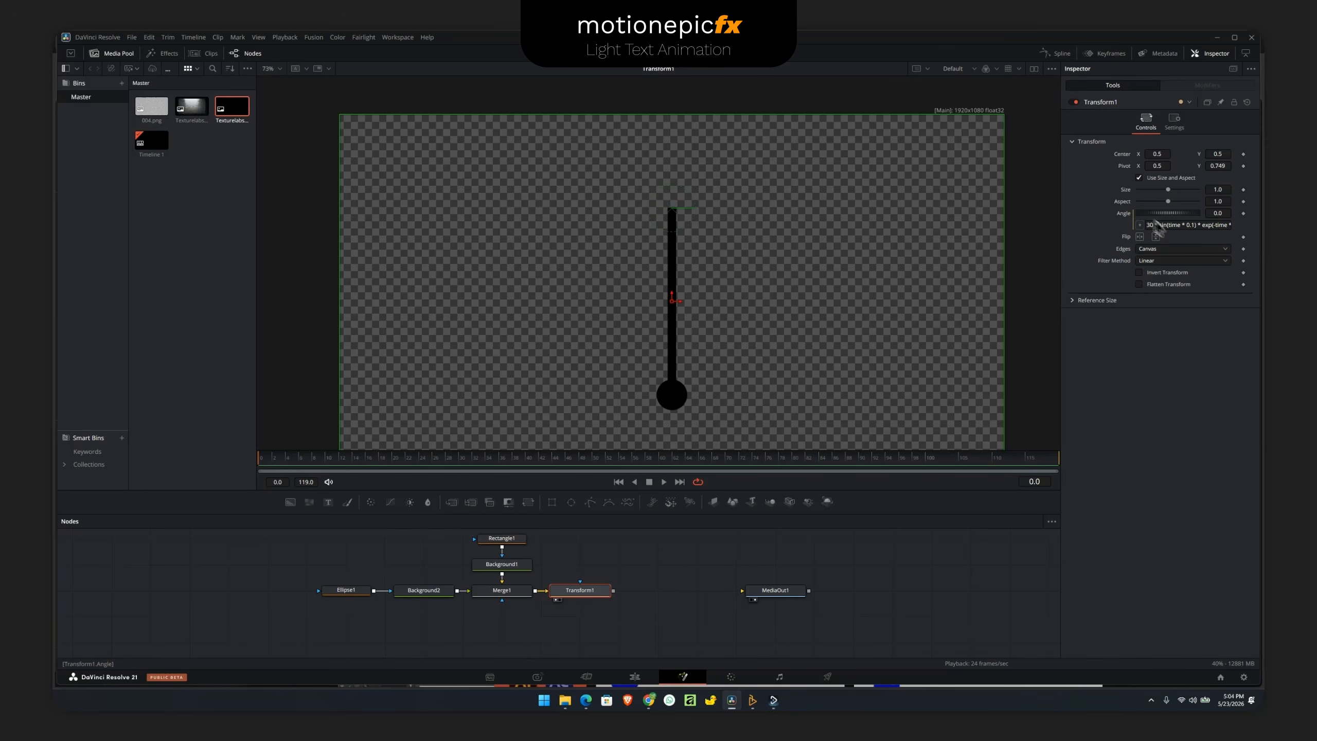
# - Go to frame 15 and set the amplitude in the Angle expression to 60
pyautogui.moveTo(341, 464); pyautogui.dragTo(367, 461)
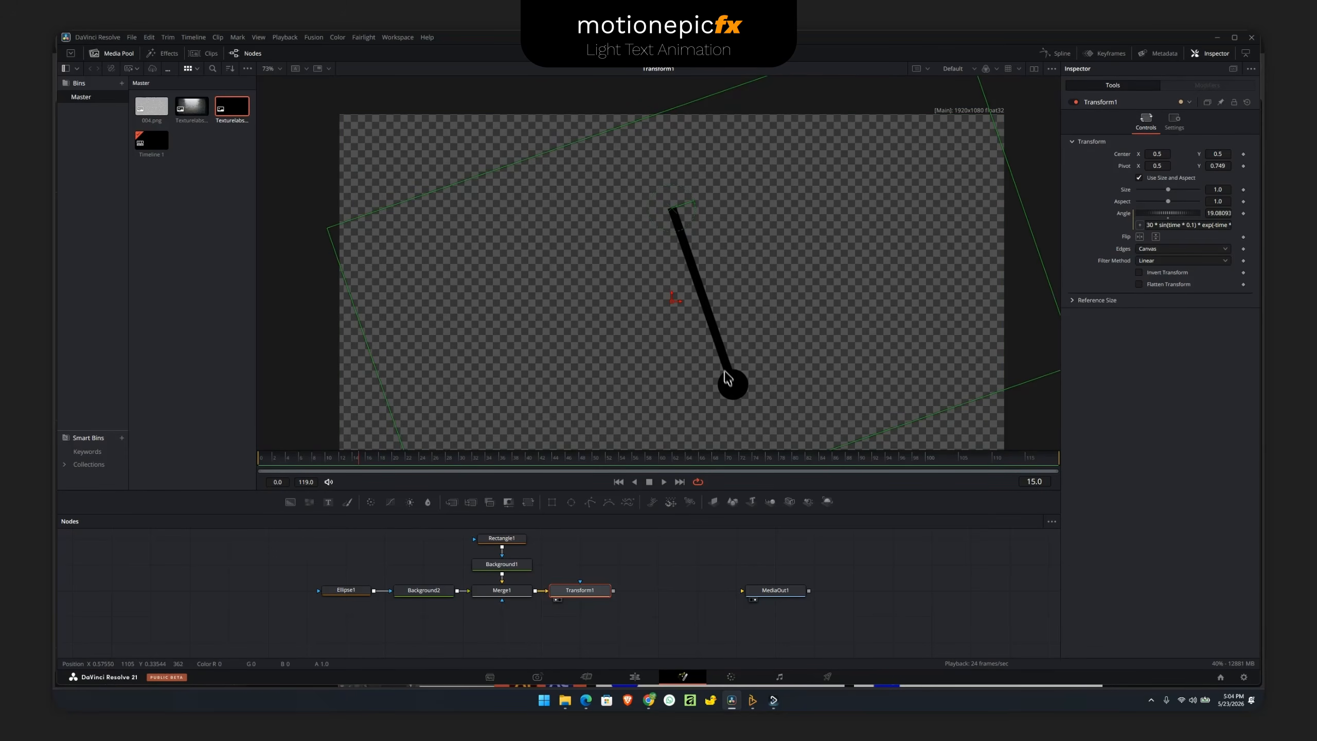
pyautogui.click(1149, 225)
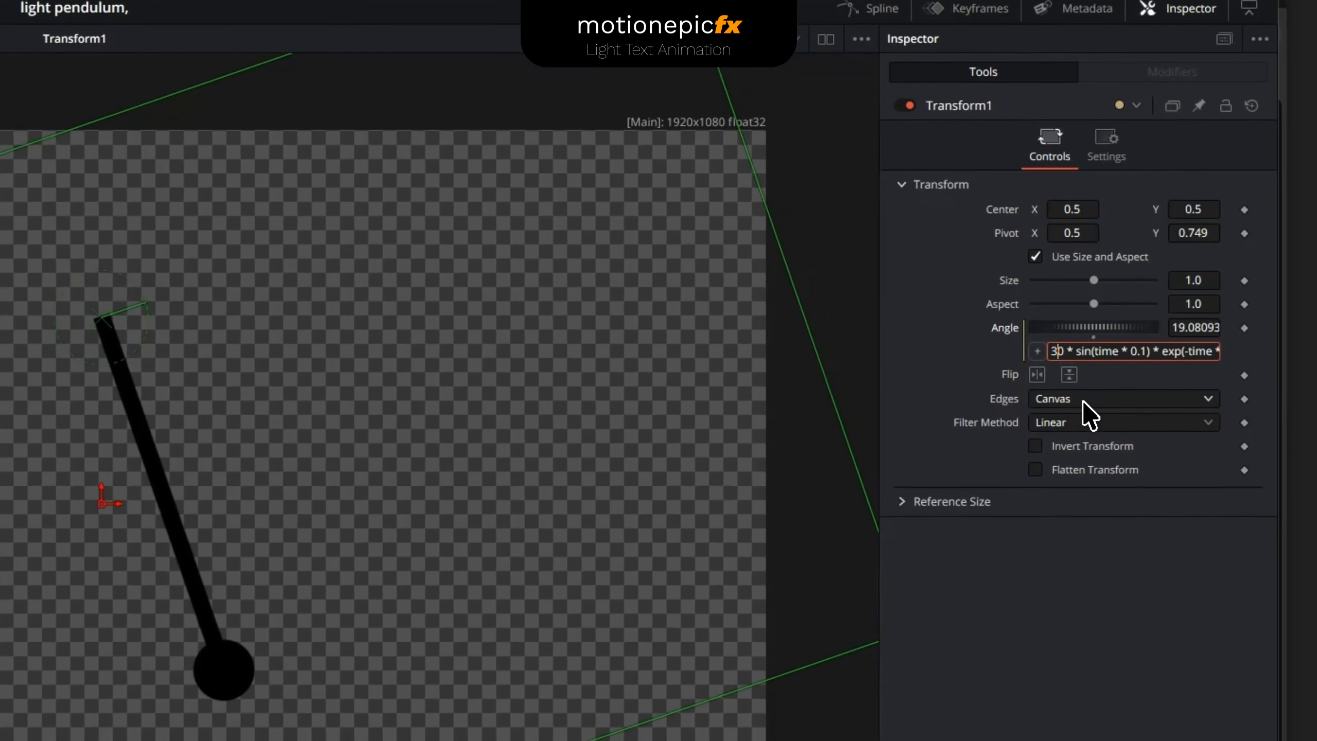
pyautogui.press('BackSpace')
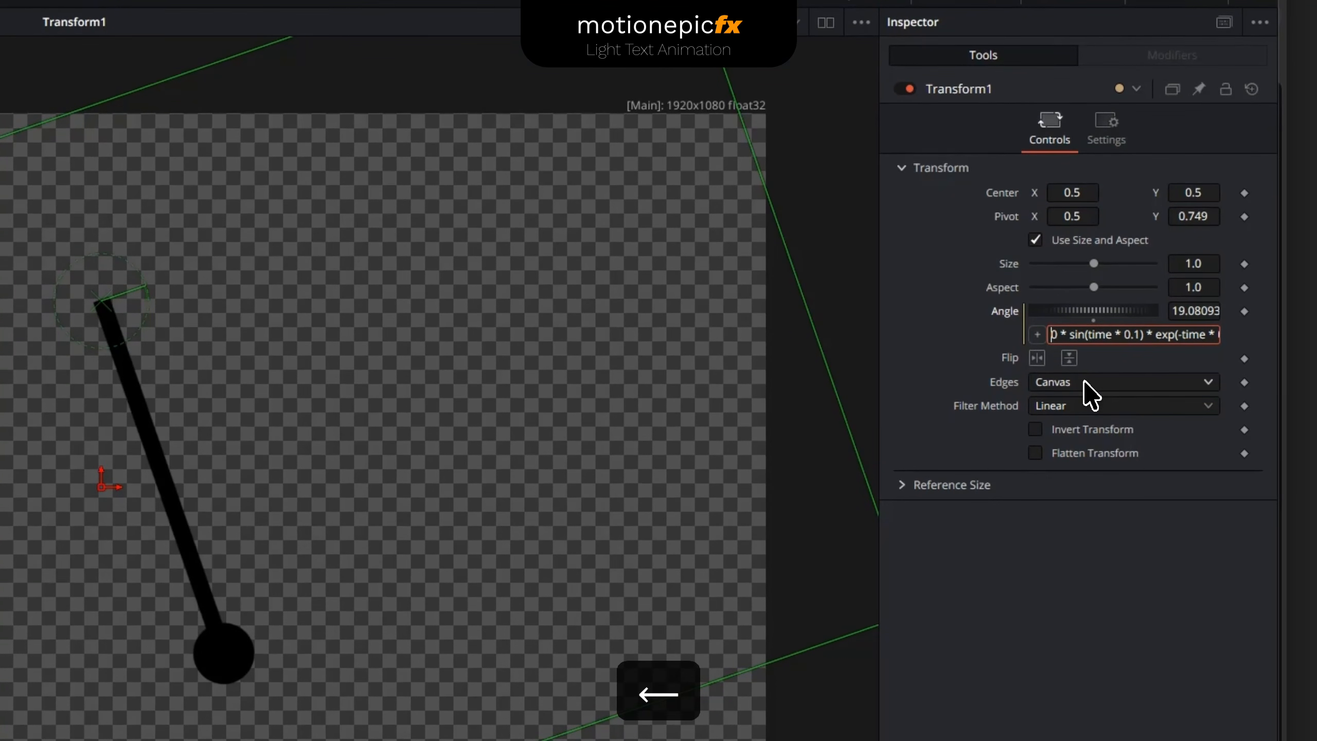
pyautogui.write('6')
pyautogui.press('Return')
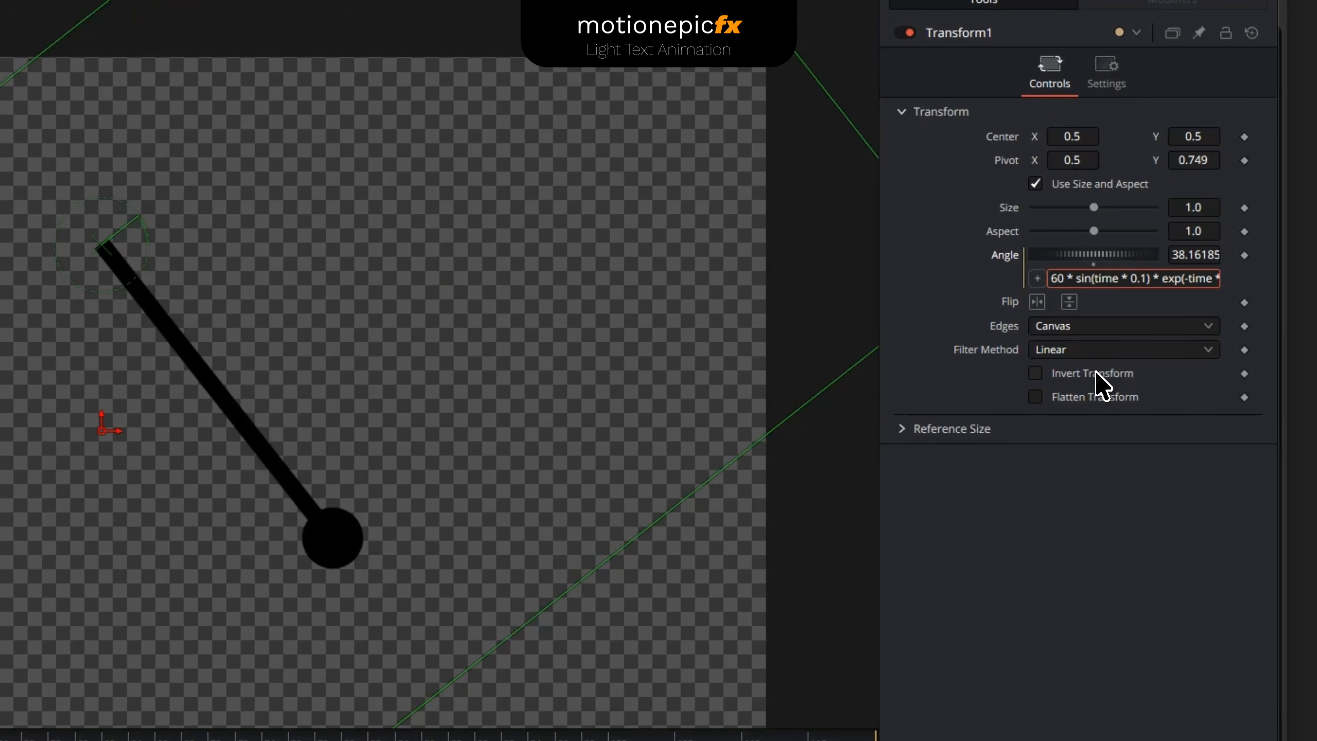
# - Reverse the swing direction by making the expression's amplitude -60, and play back the animation
pyautogui.write('-')
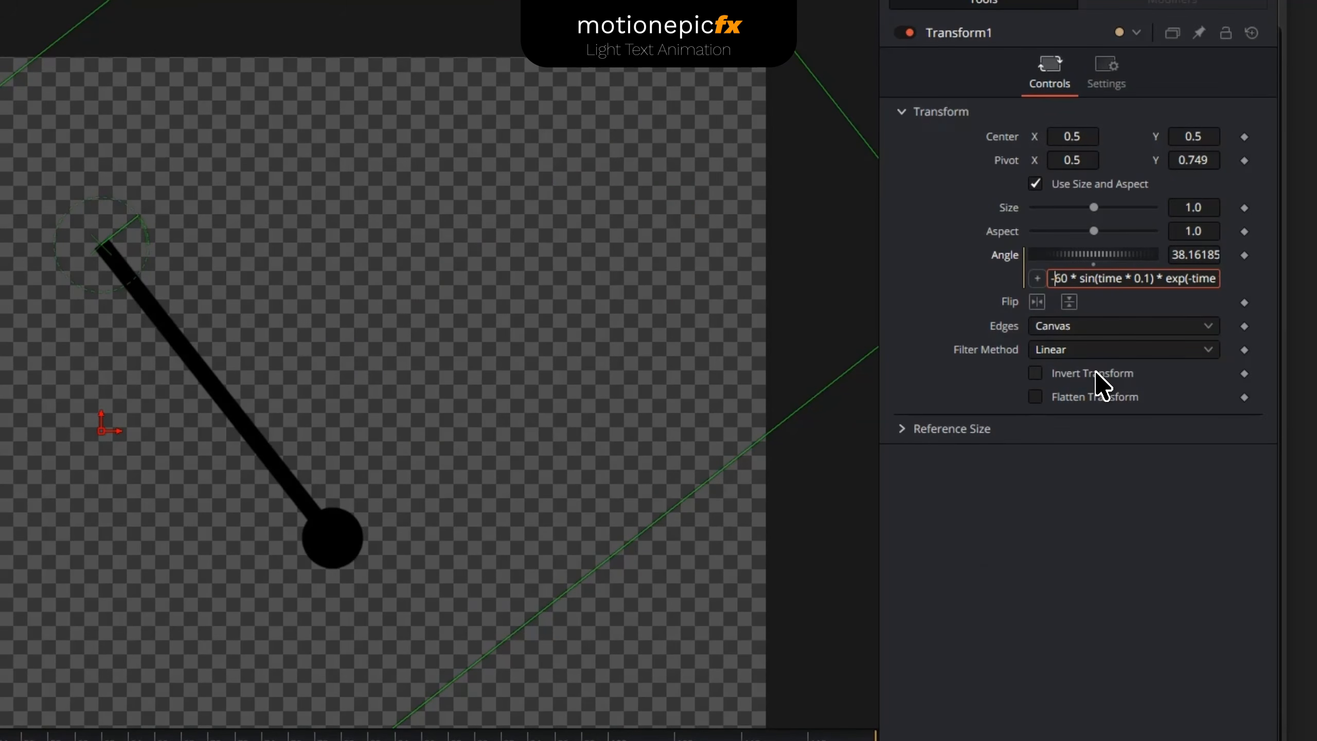
pyautogui.press('Return')
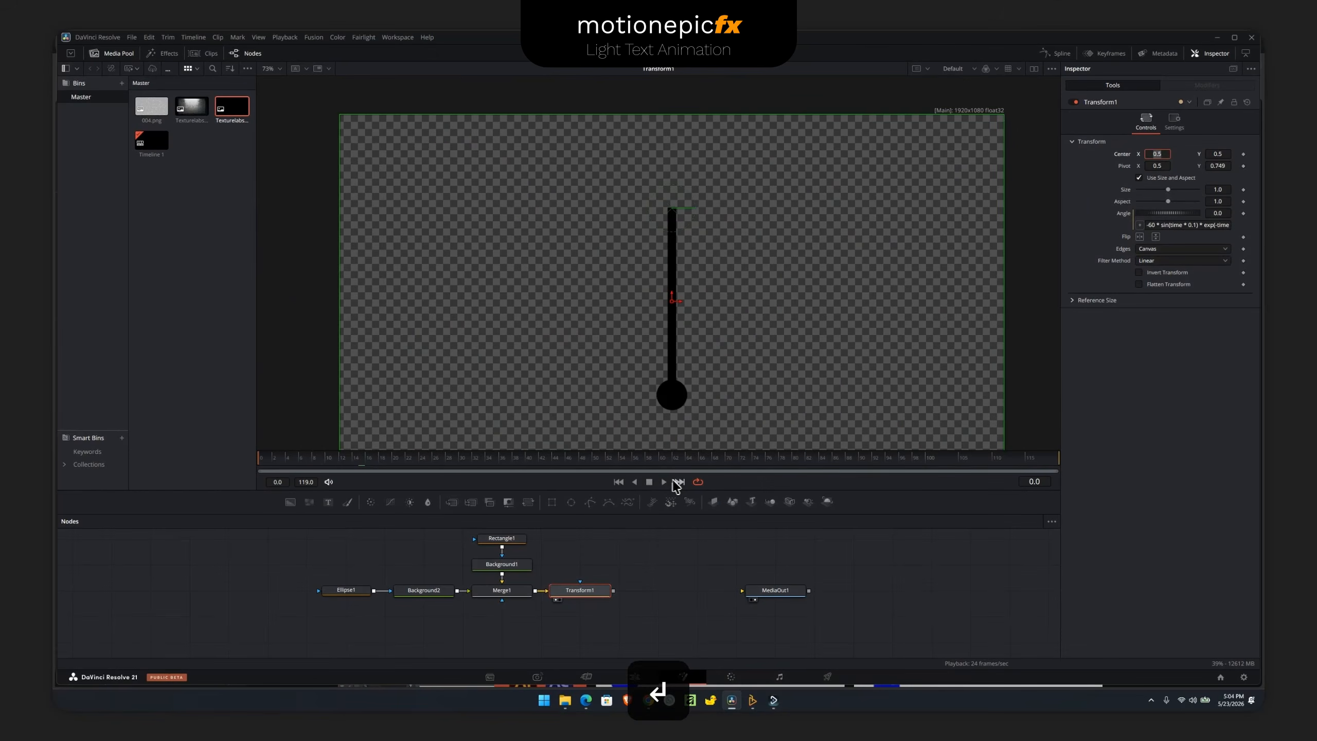
pyautogui.click(663, 481)
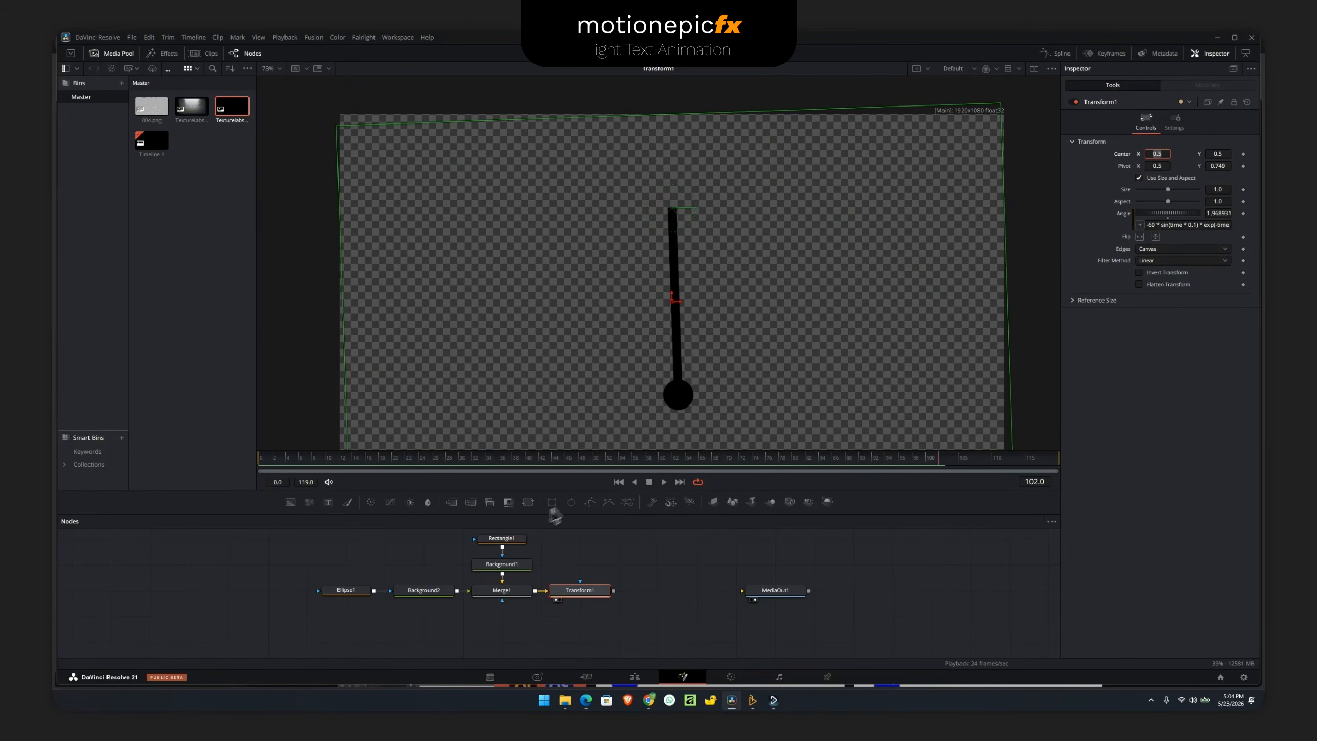
pyautogui.scroll(-1, 656, 569)
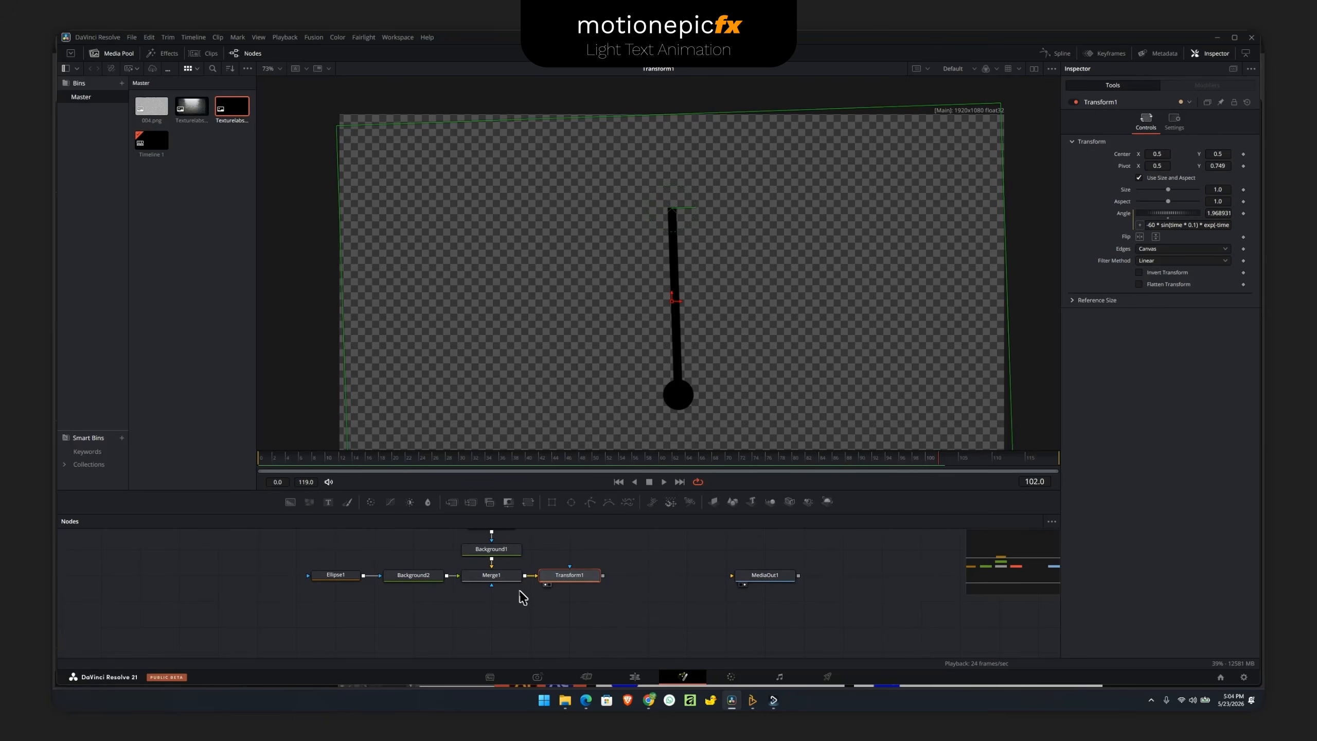
# - Add a Text+ node below Merge1 and merge it over the Transform1 output
pyautogui.scroll(-1, 523, 598)
pyautogui.click(328, 502)
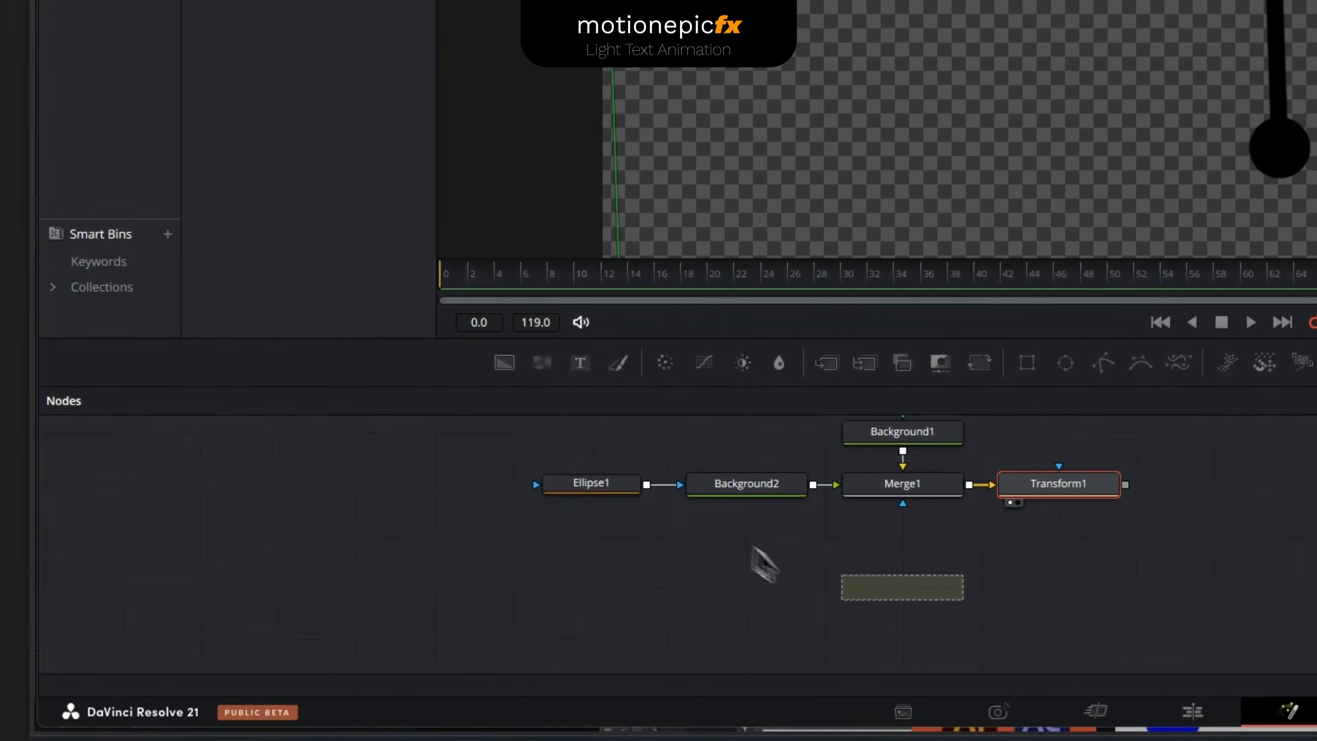
pyautogui.moveTo(875, 524); pyautogui.dragTo(1032, 420)
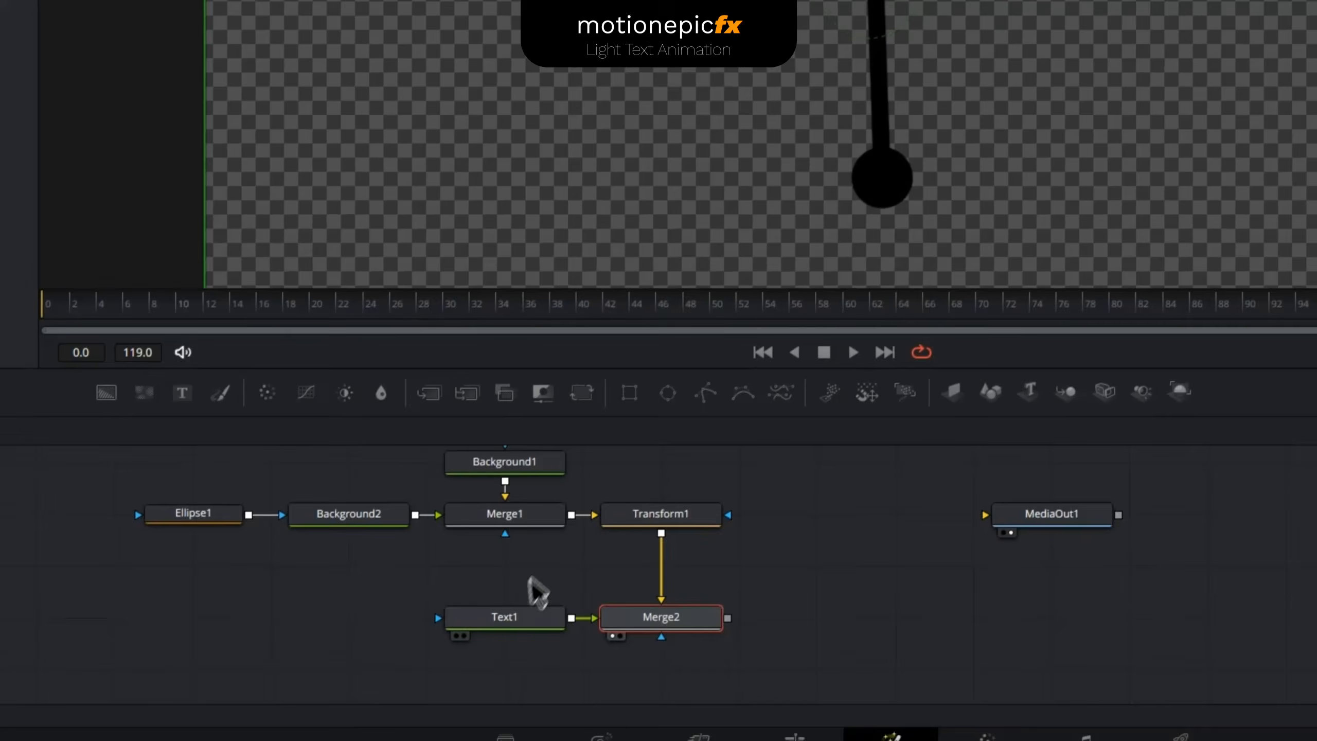
# - Enter FARGO as the text of the Text1 node
pyautogui.click(496, 664)
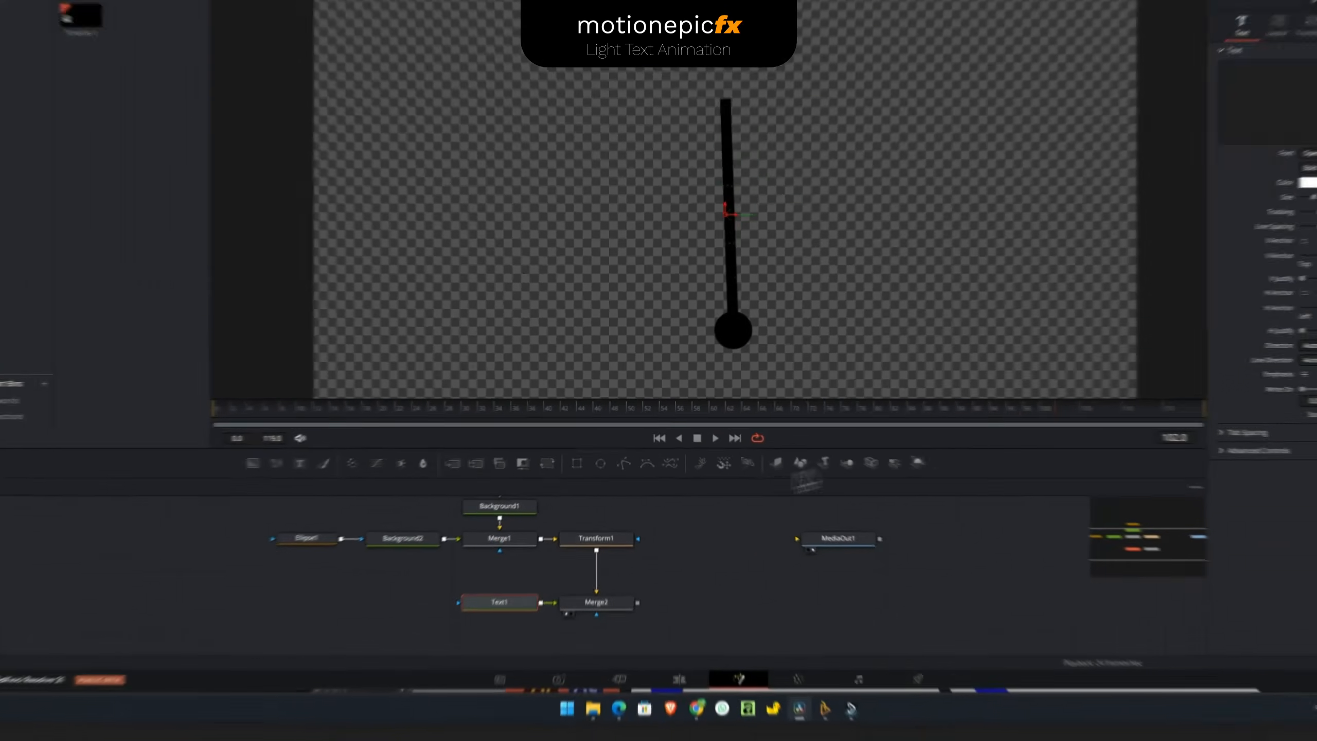
pyautogui.click(1121, 223)
pyautogui.write('FARG')
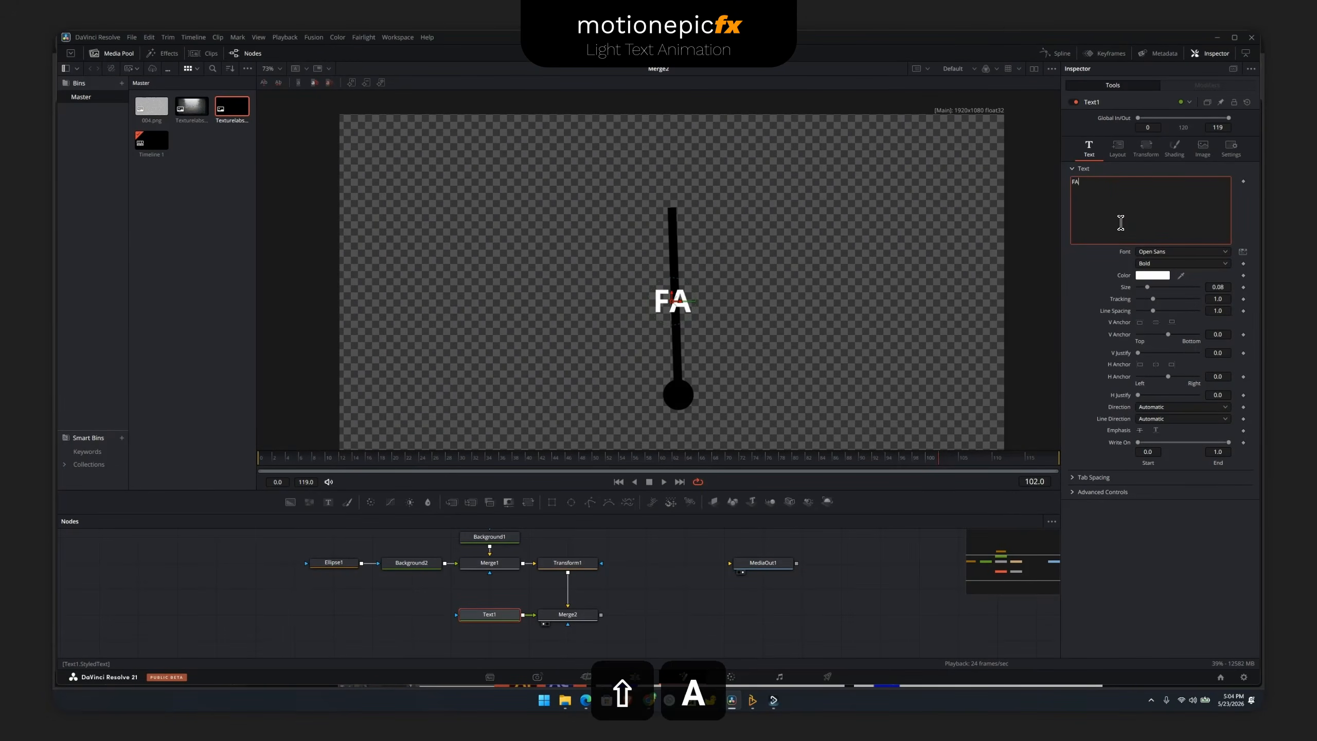
pyautogui.write('O')
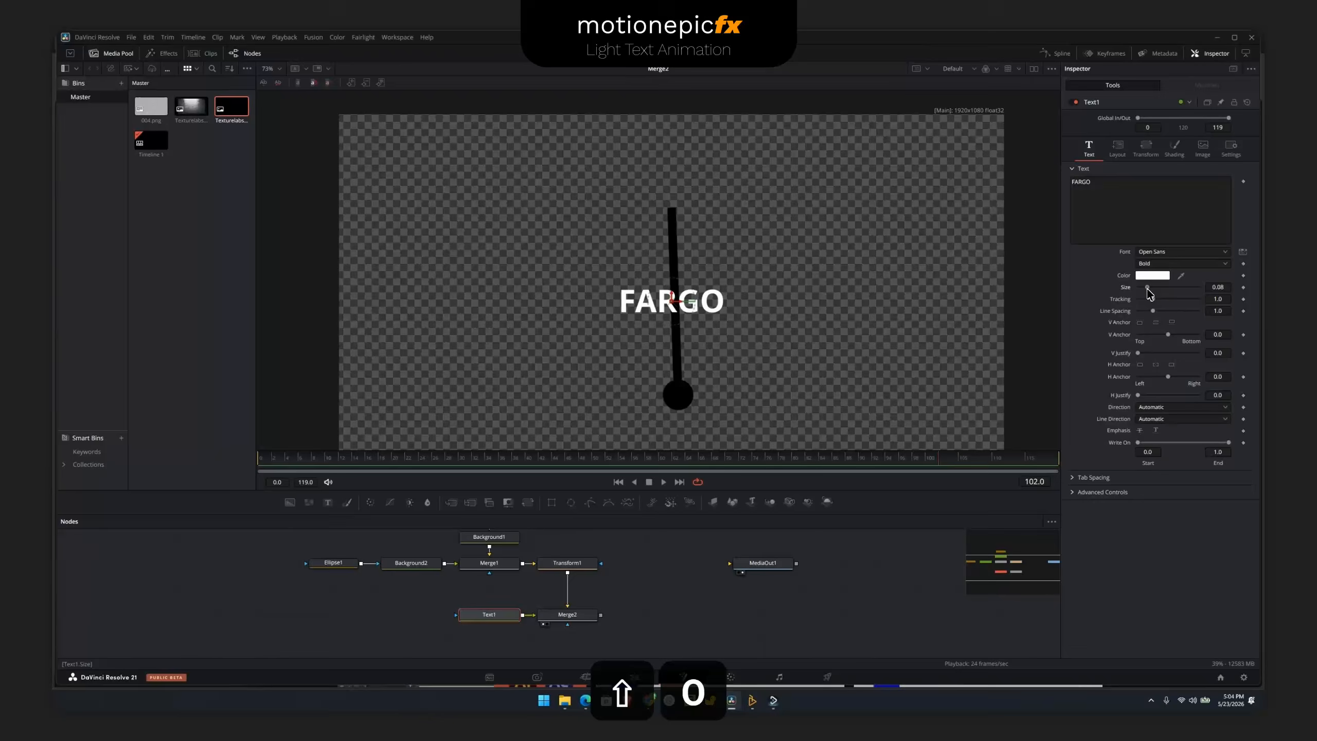
# - Enlarge the FARGO text to about two thirds of the frame width with slightly tighter tracking, and set its layout Center Y to 0.458
pyautogui.moveTo(1147, 290)
pyautogui.mouseDown()
pyautogui.moveTo(1211, 300)
pyautogui.moveTo(1197, 301)
pyautogui.mouseUp()
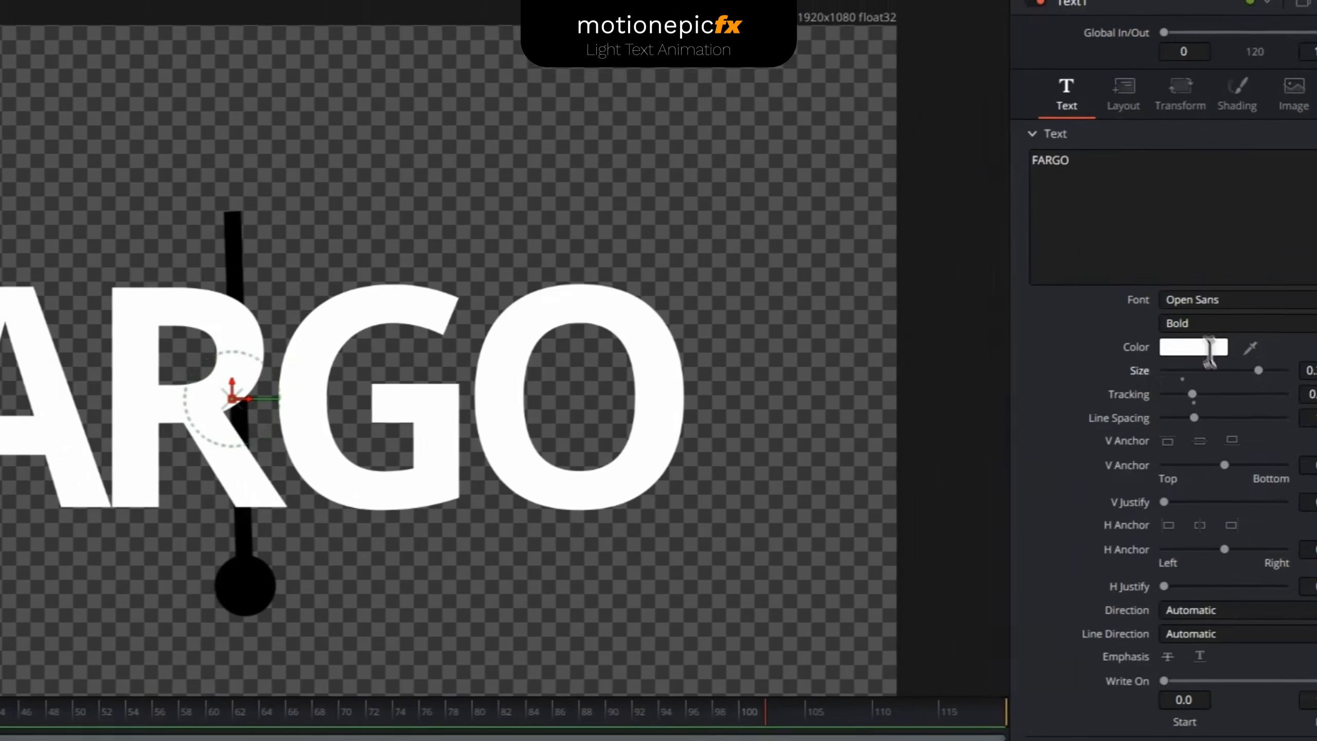
pyautogui.click(1123, 94)
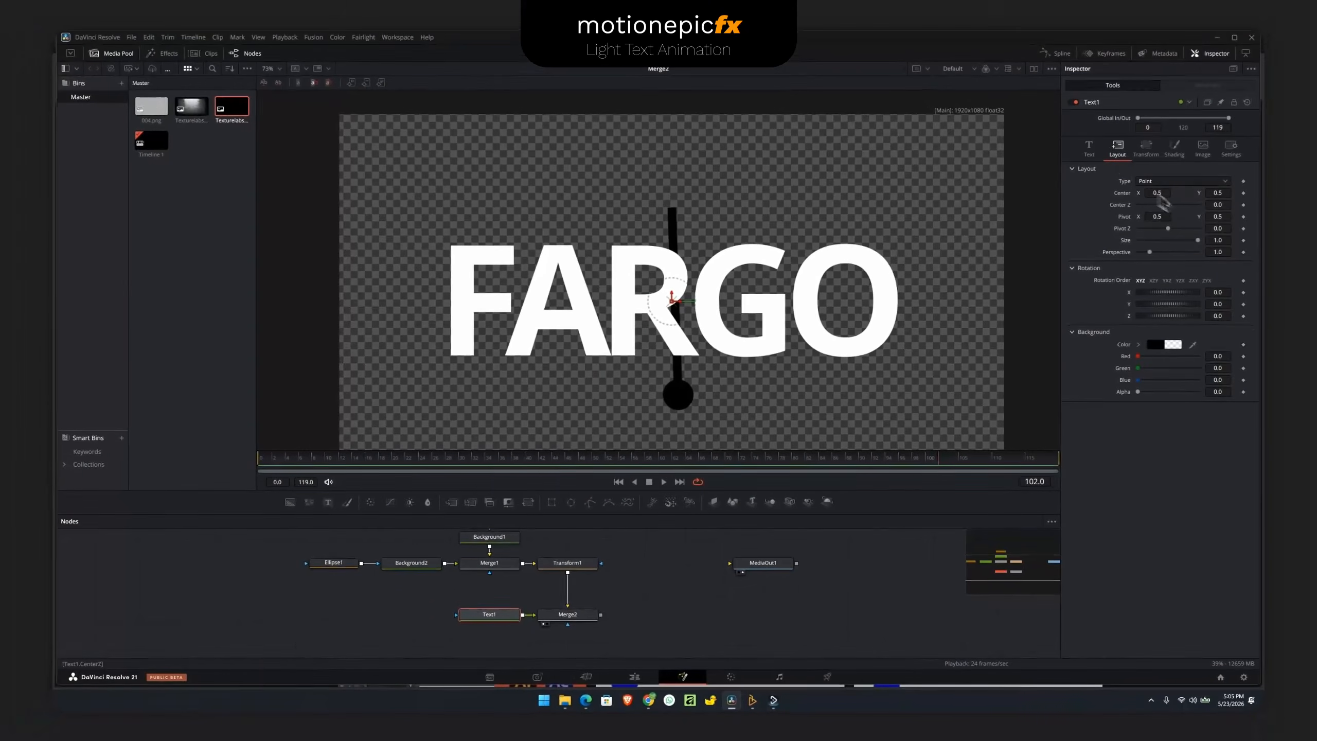
pyautogui.moveTo(1216, 194); pyautogui.dragTo(1225, 208)
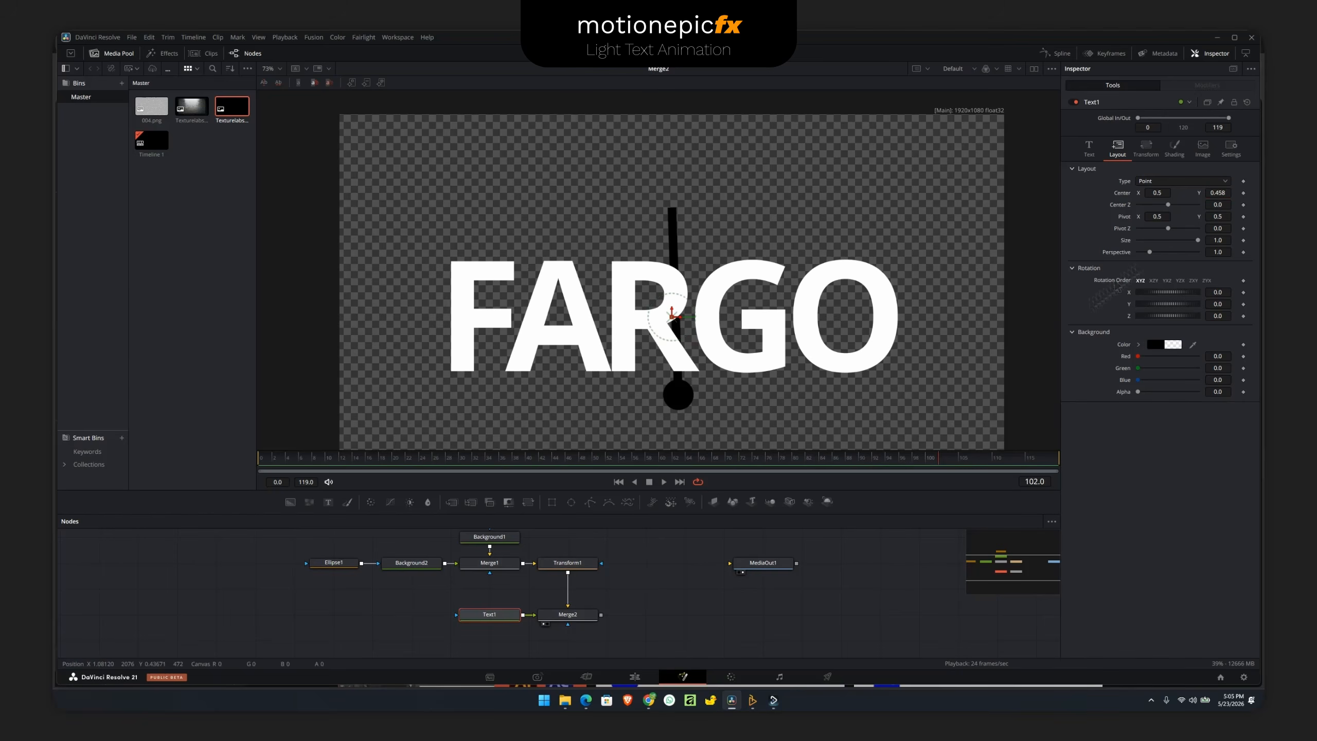
# - Raise the pendulum above the text by setting Transform1's Center Y to 0.932
pyautogui.click(609, 581)
pyautogui.moveTo(586, 576); pyautogui.dragTo(586, 591)
pyautogui.click(569, 580)
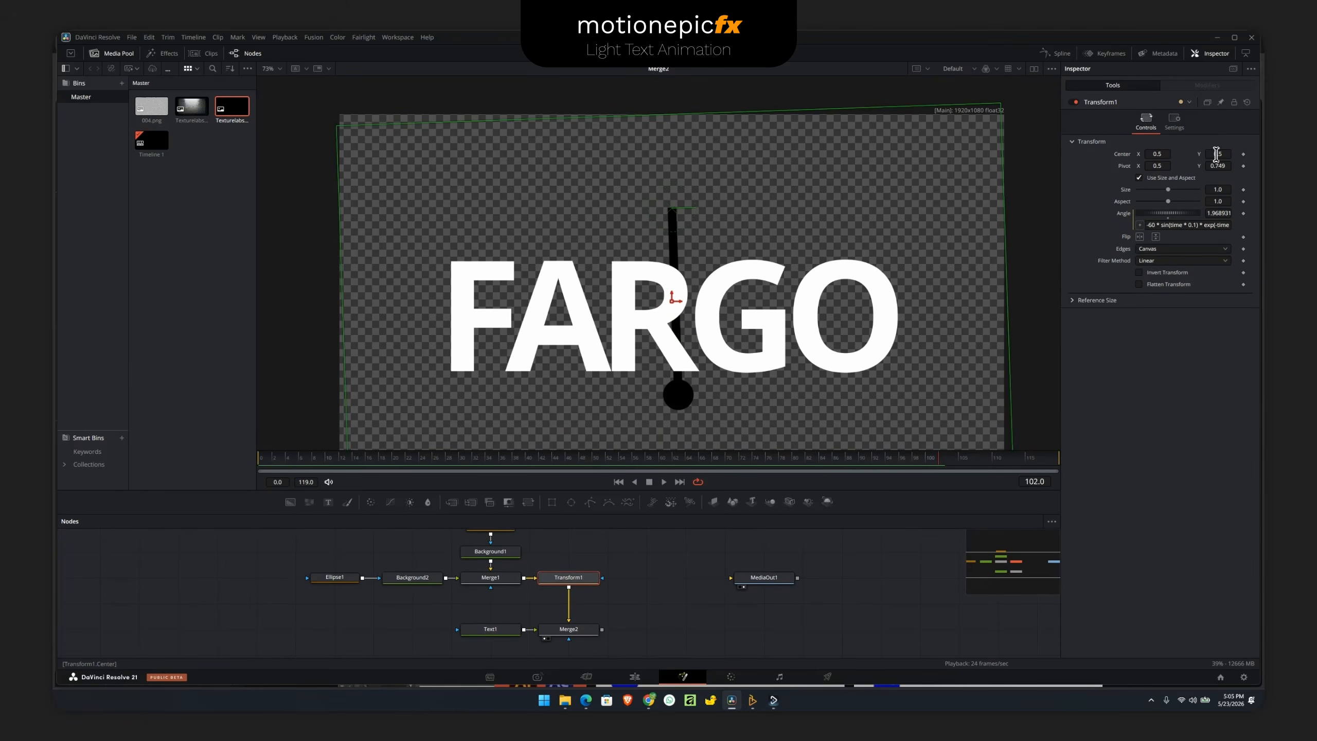
pyautogui.moveTo(1216, 153); pyautogui.dragTo(1259, 154)
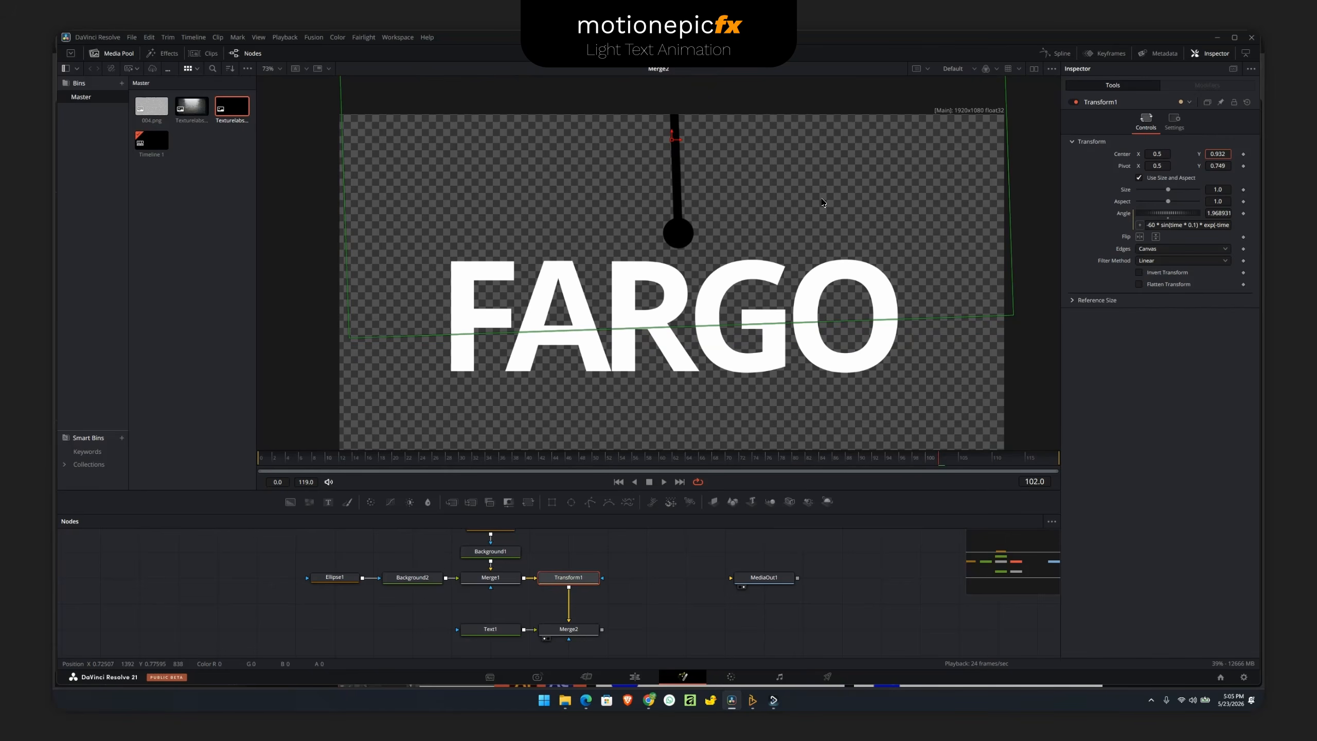
# - Move Ellipse1 and Background2 away from Merge1 to make room, and set Background2's color to green #00ff00
pyautogui.moveTo(349, 563)
pyautogui.mouseDown()
pyautogui.moveTo(439, 567)
pyautogui.moveTo(480, 595)
pyautogui.moveTo(336, 585)
pyautogui.mouseUp()
pyautogui.click(352, 564)
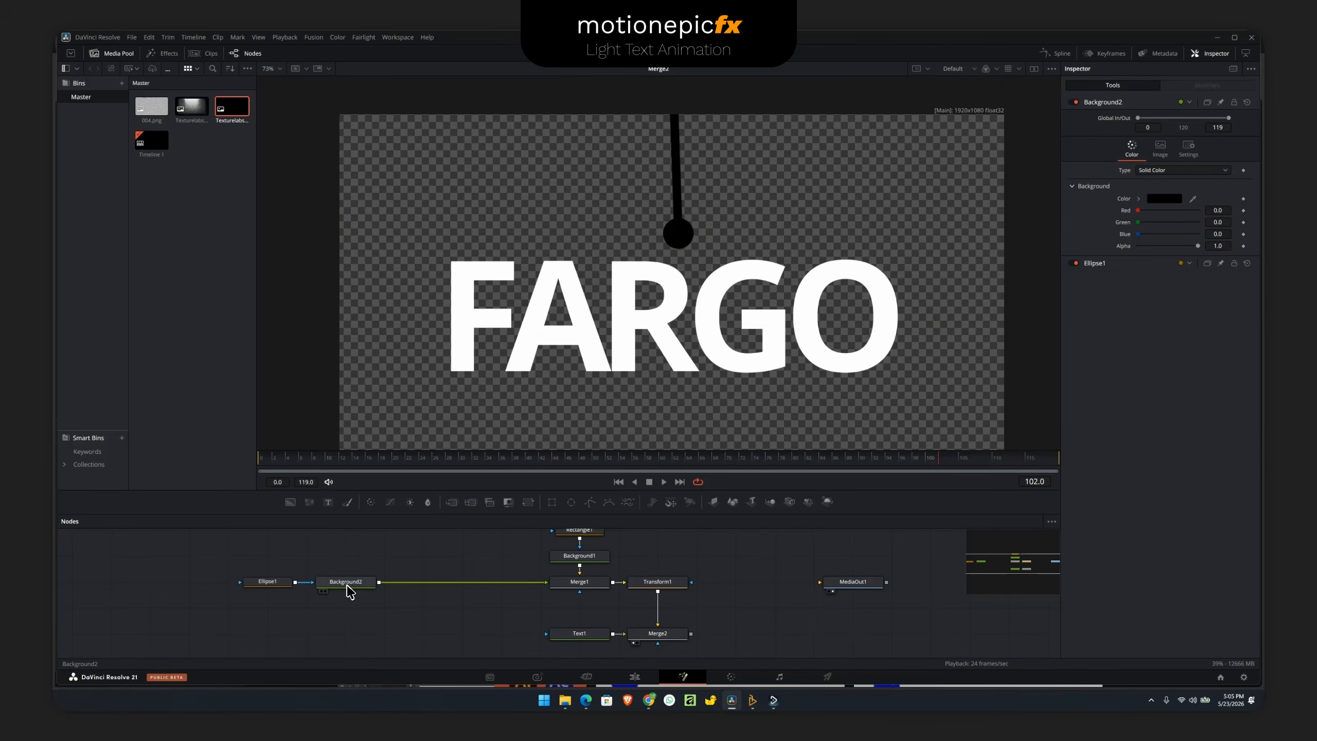
pyautogui.click(347, 589)
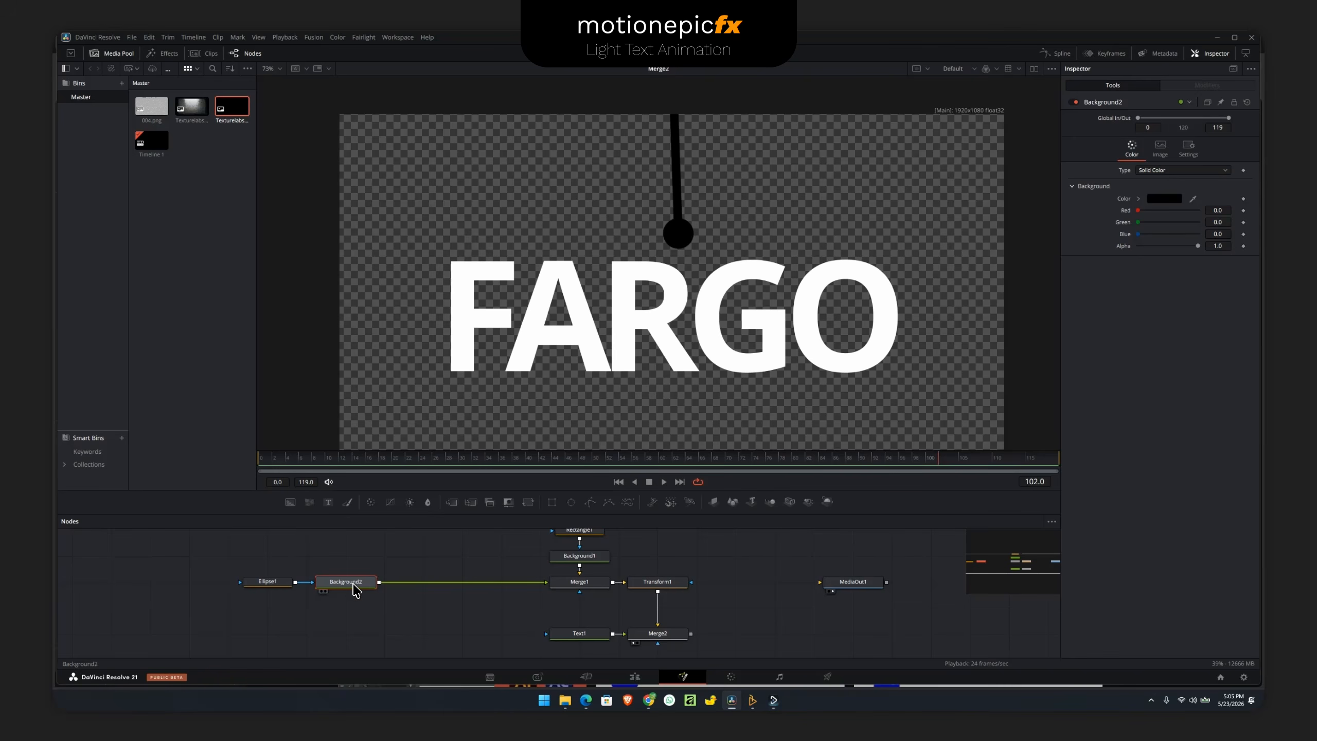
pyautogui.moveTo(487, 561); pyautogui.dragTo(466, 581)
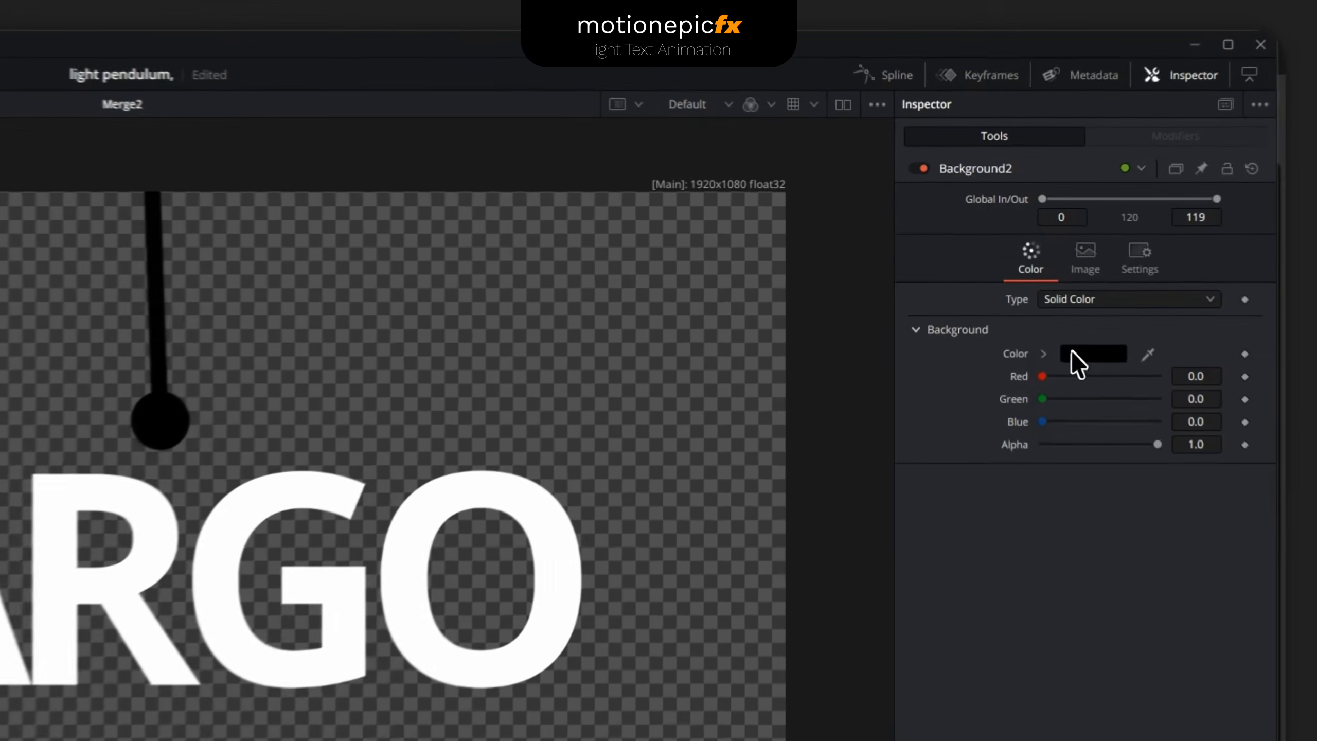
pyautogui.click(1164, 198)
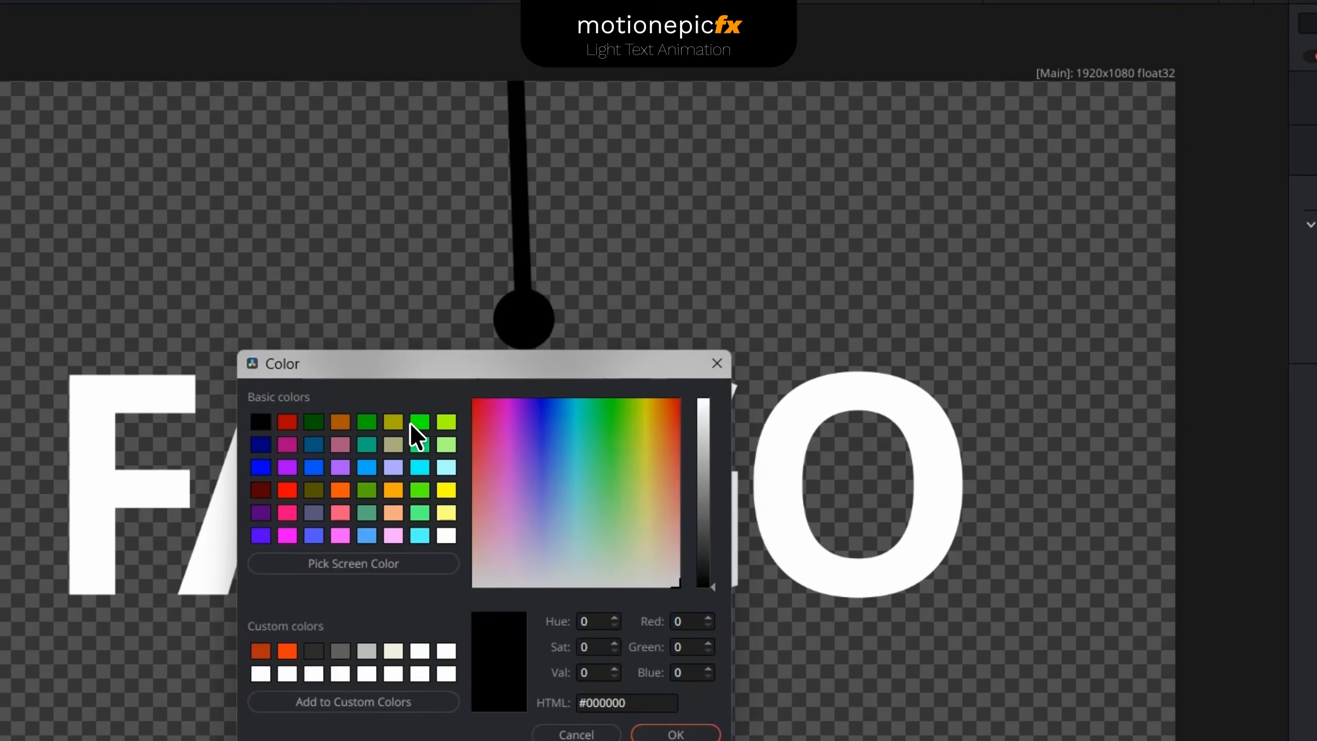
pyautogui.click(417, 423)
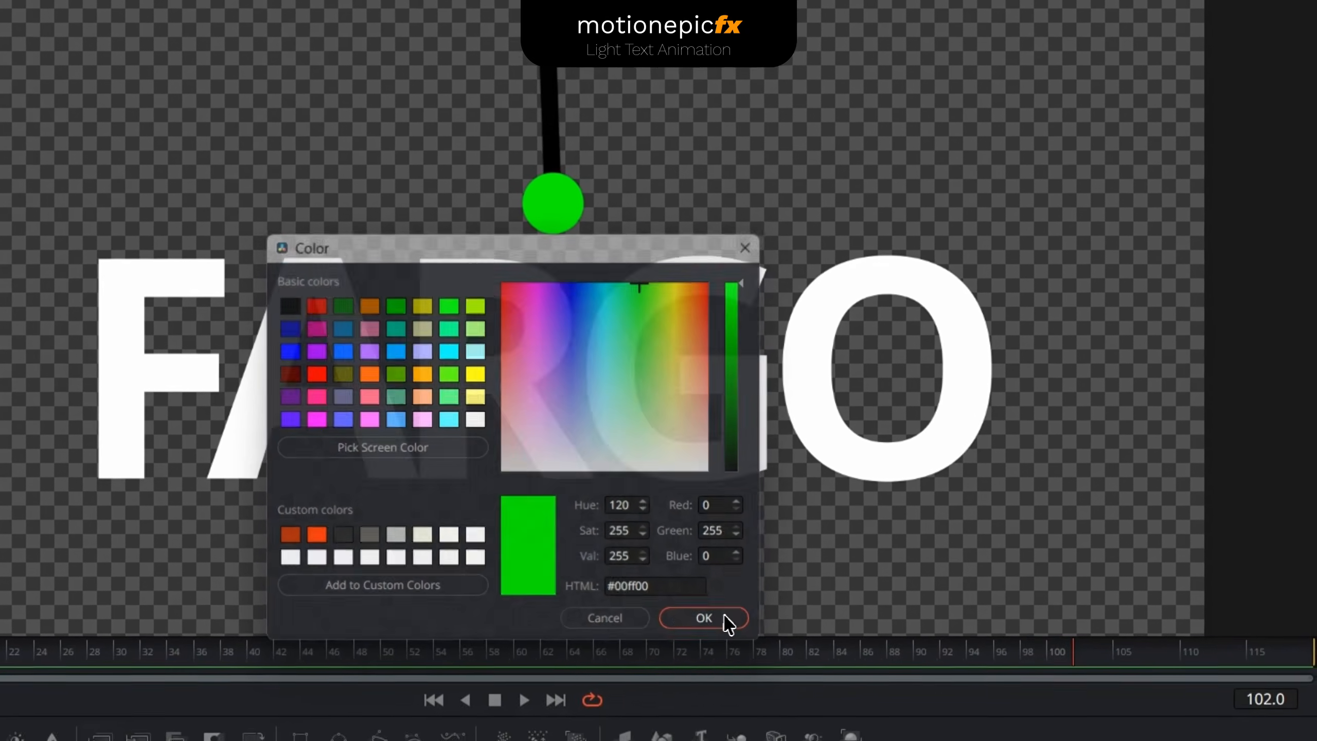
pyautogui.click(675, 734)
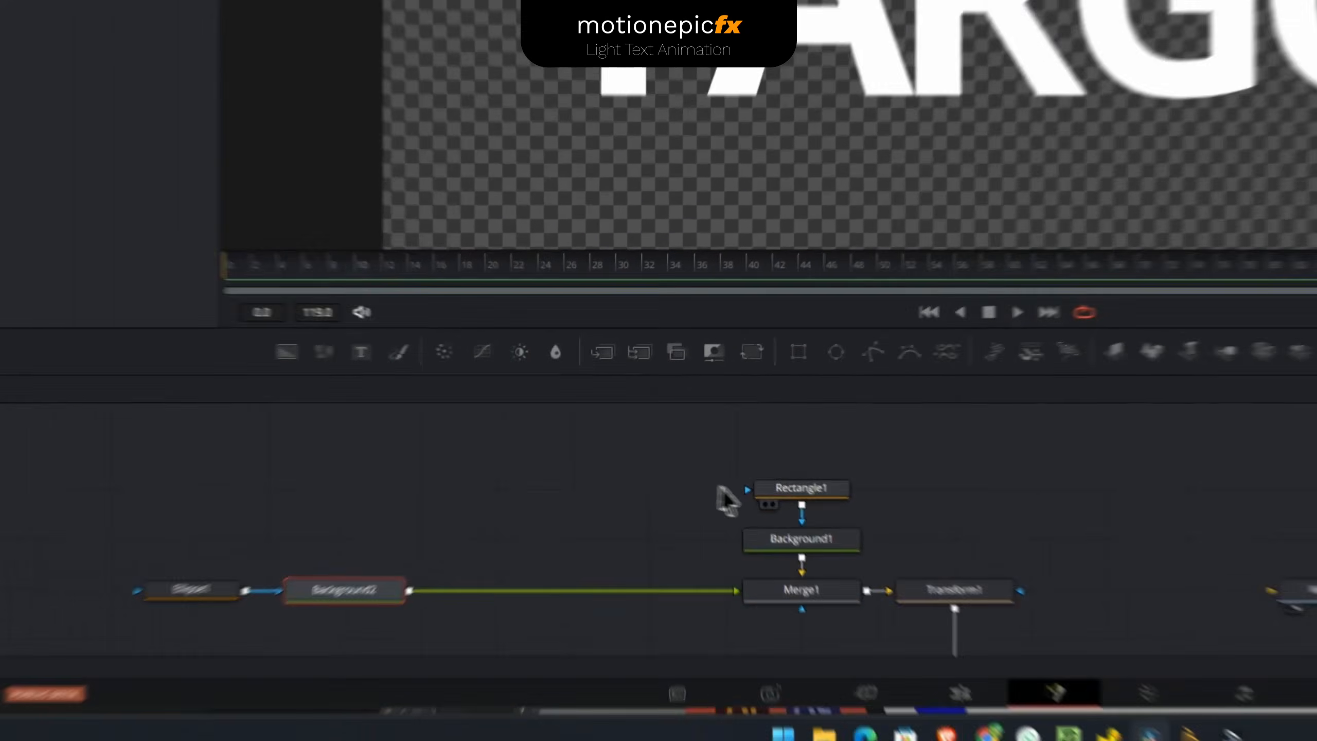
# - Thin the pendulum rod by reducing Rectangle1's width to about 0.0058
pyautogui.click(655, 570)
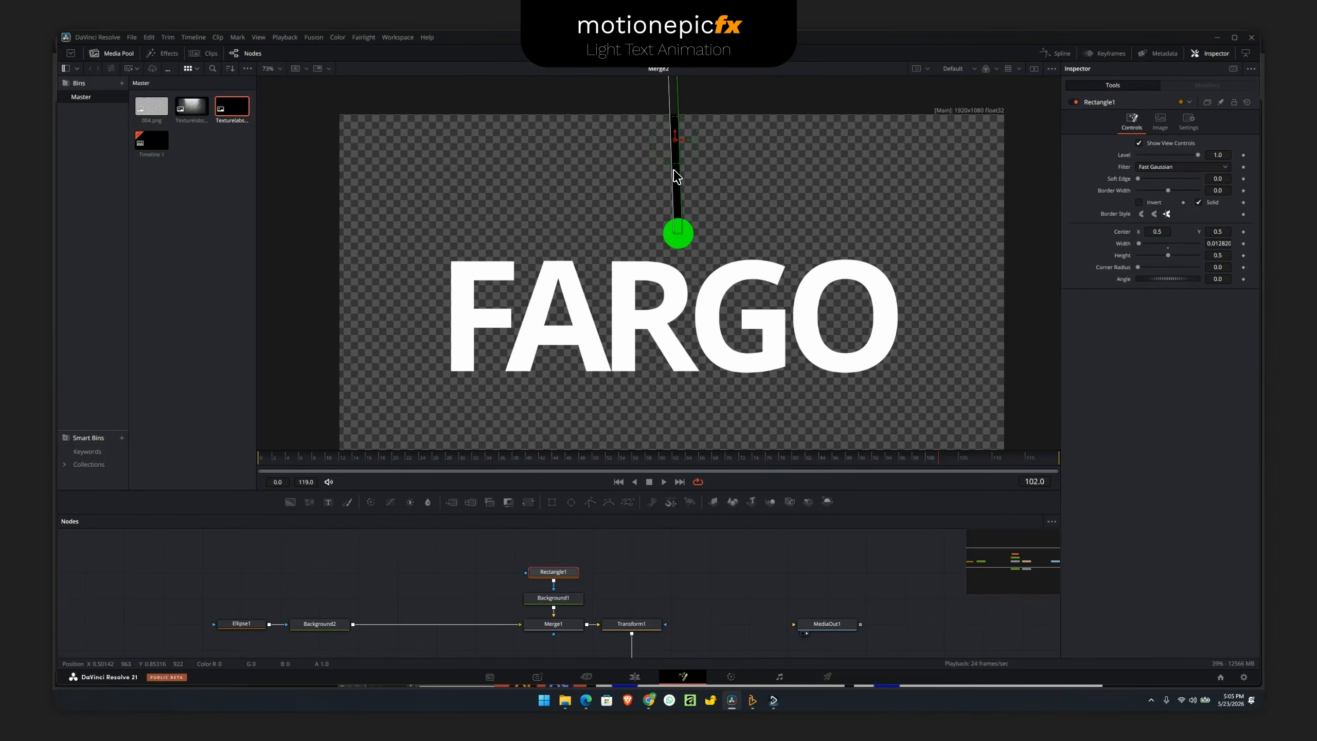
pyautogui.moveTo(674, 173); pyautogui.dragTo(676, 174)
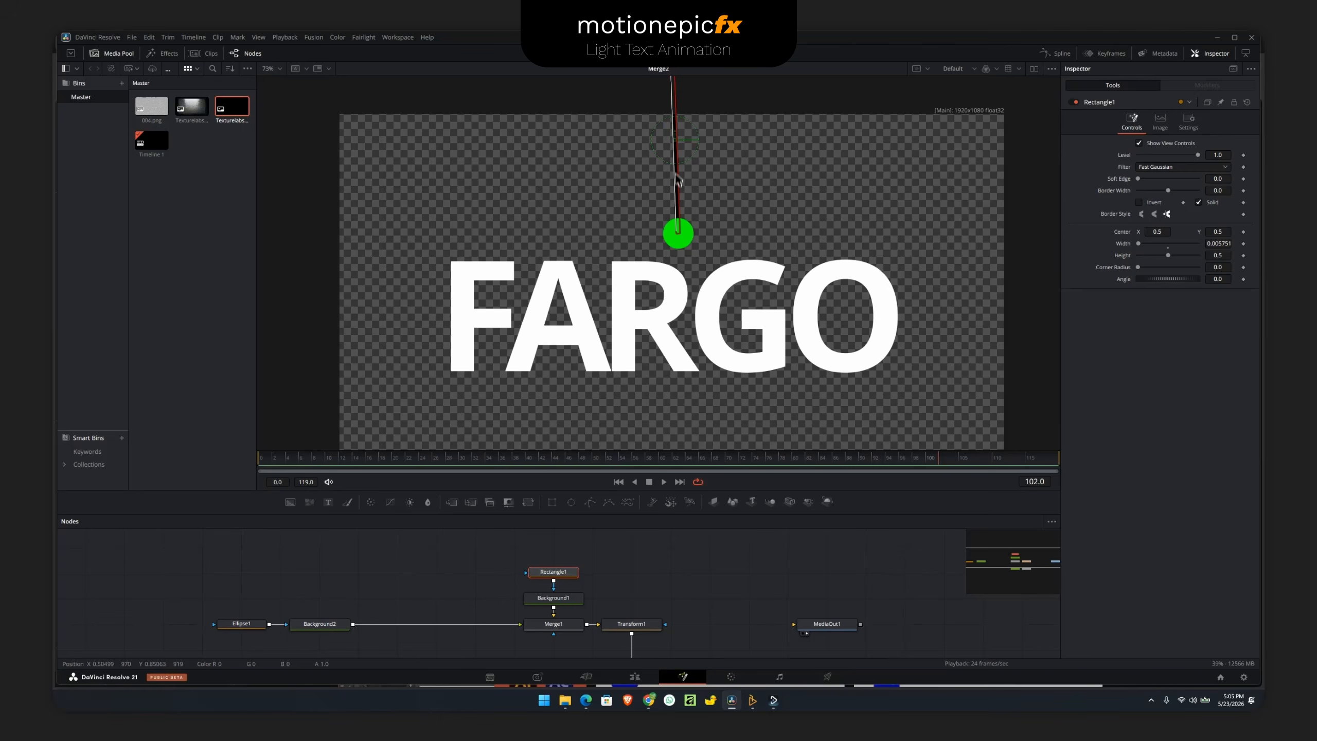
pyautogui.click(638, 562)
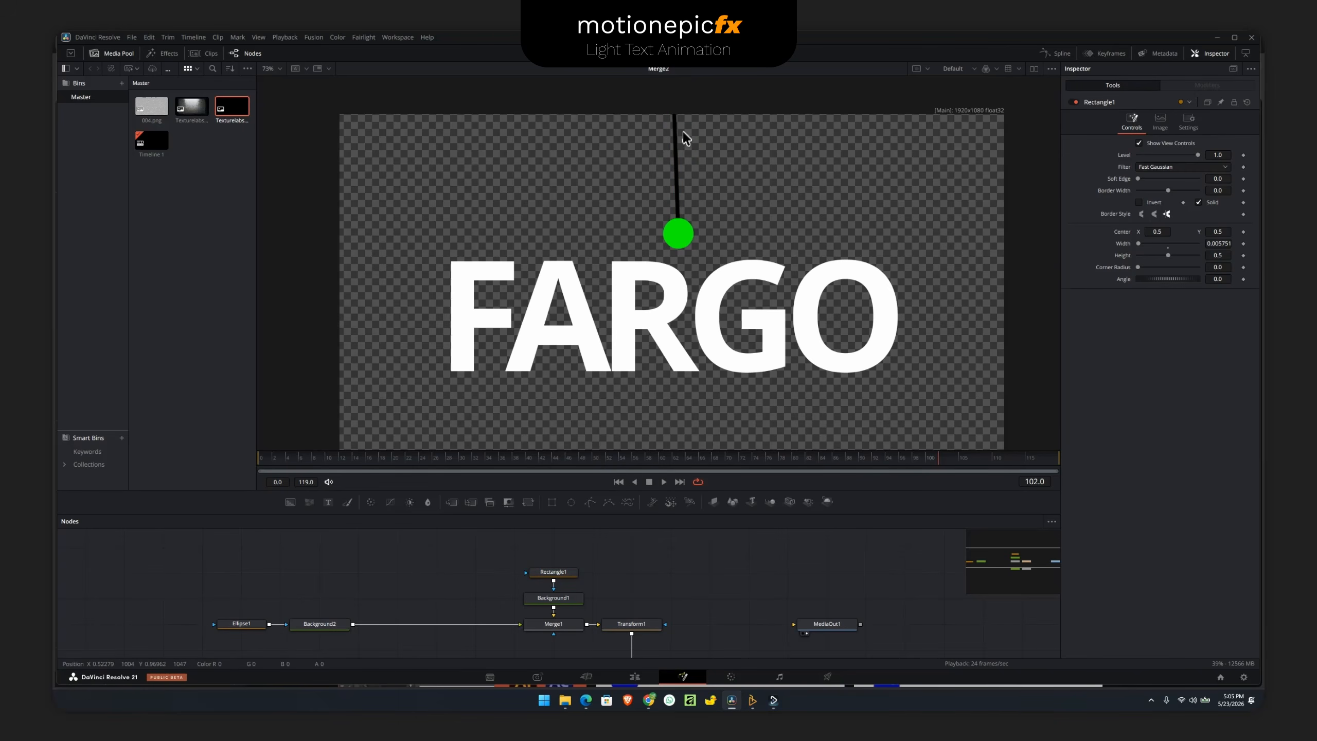
# - Insert a Glow node between Background2 and Merge1
pyautogui.click(320, 623)
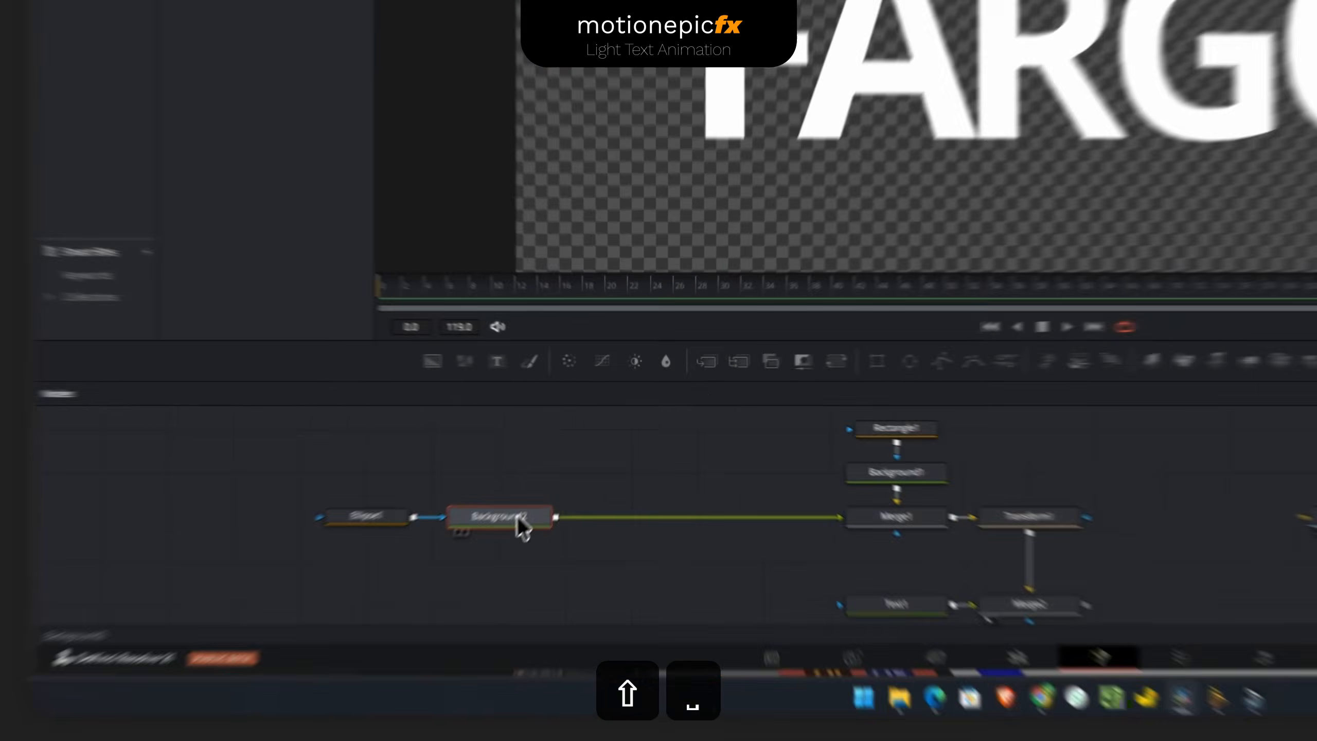
pyautogui.hotkey('shift', 'space')
pyautogui.write('xf')
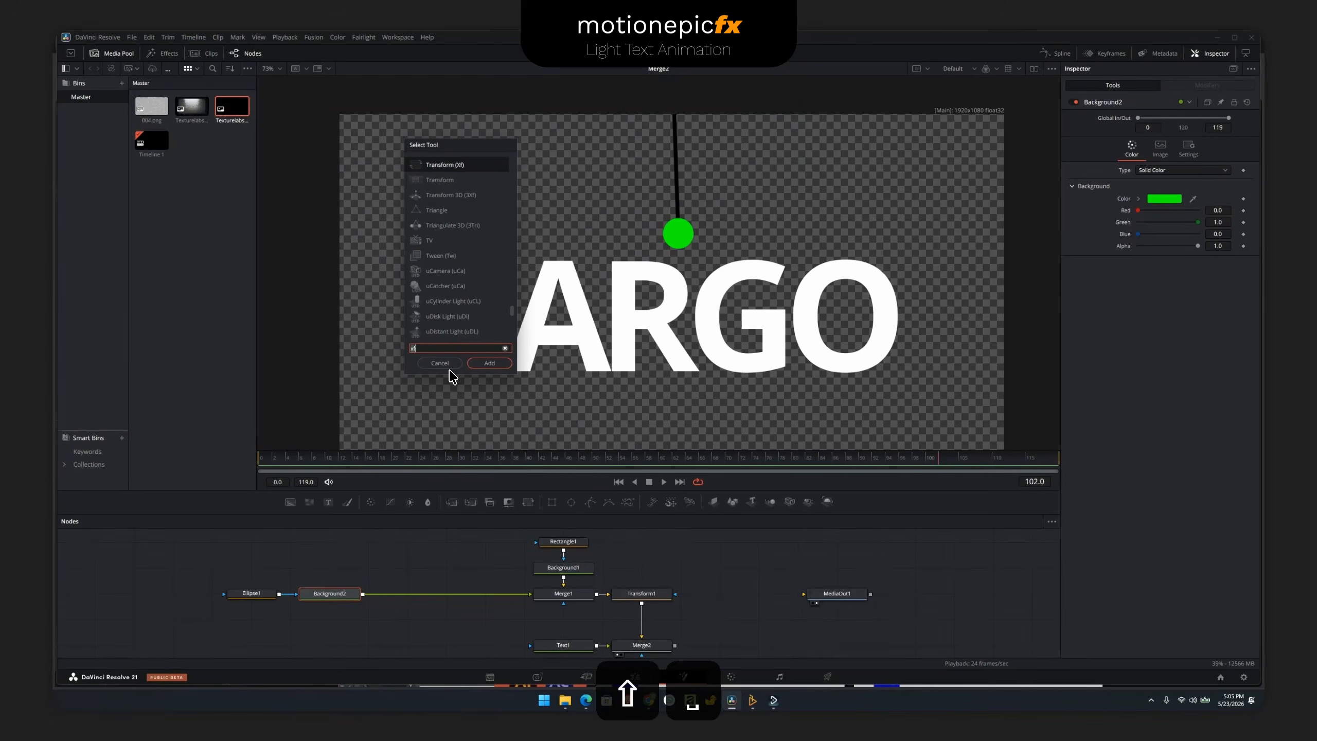
pyautogui.press('BackSpace')
pyautogui.press('BackSpace')
pyautogui.write('glo')
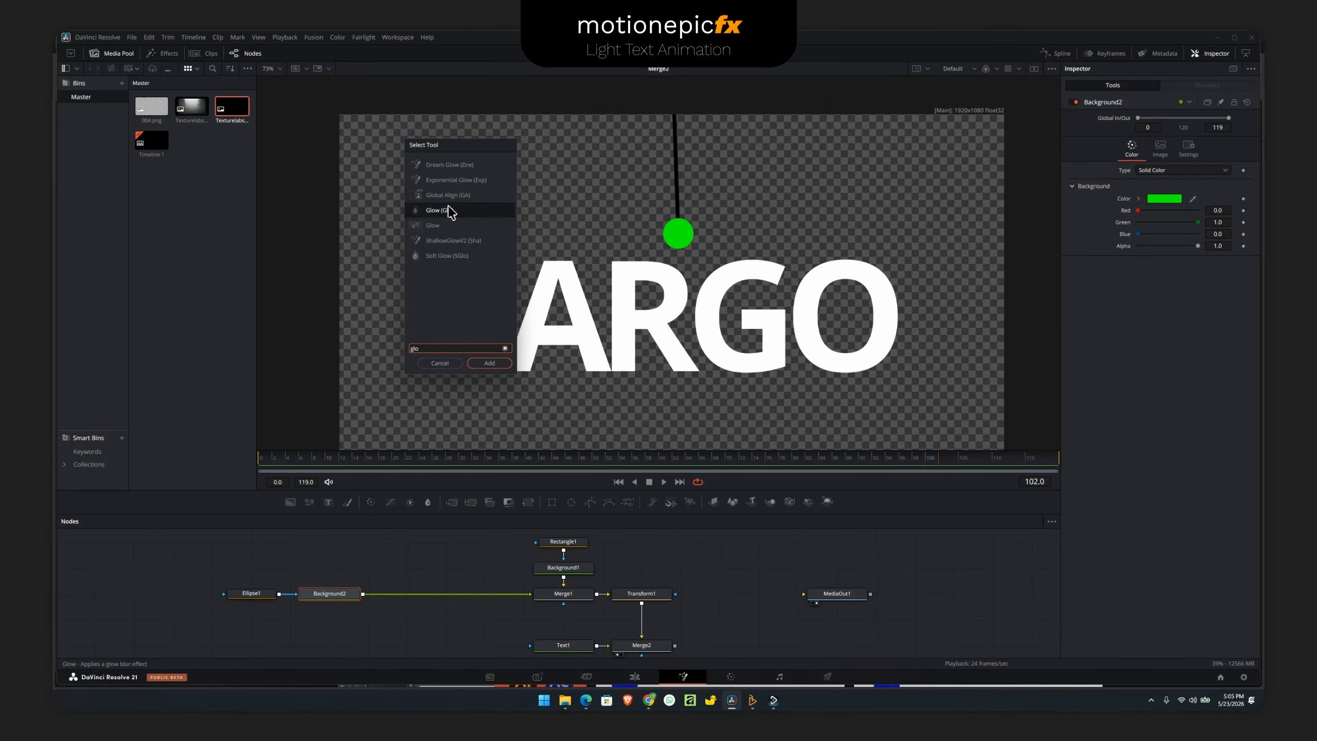
pyautogui.click(490, 362)
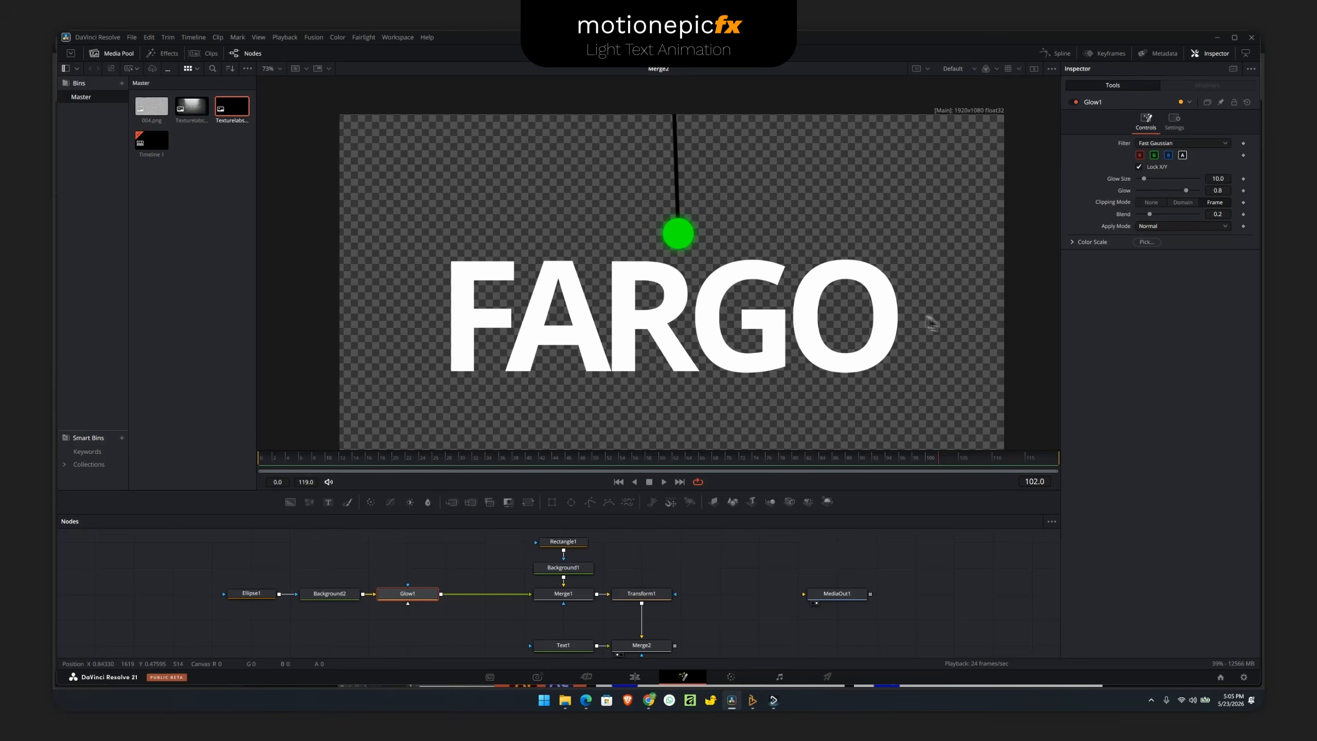
# - Set Glow1's Apply Mode to Merge Under
pyautogui.click(1147, 227)
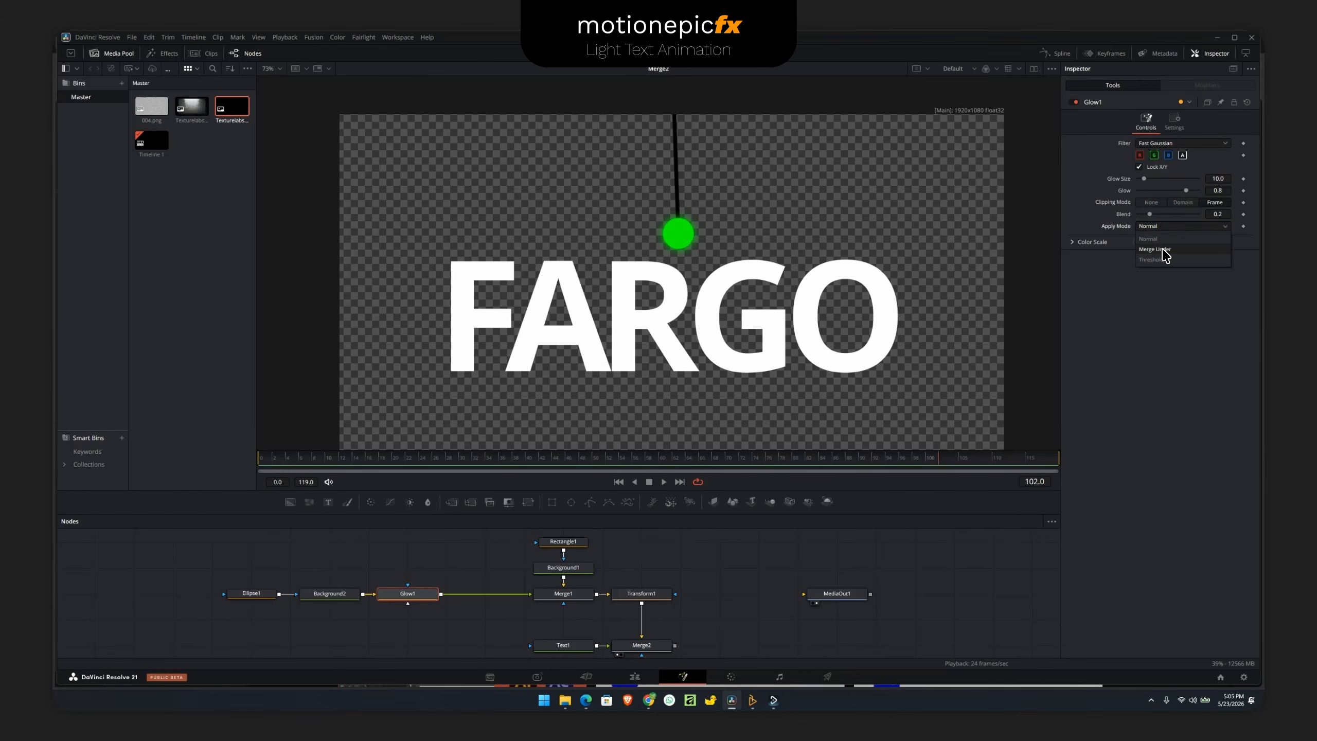
pyautogui.click(1156, 250)
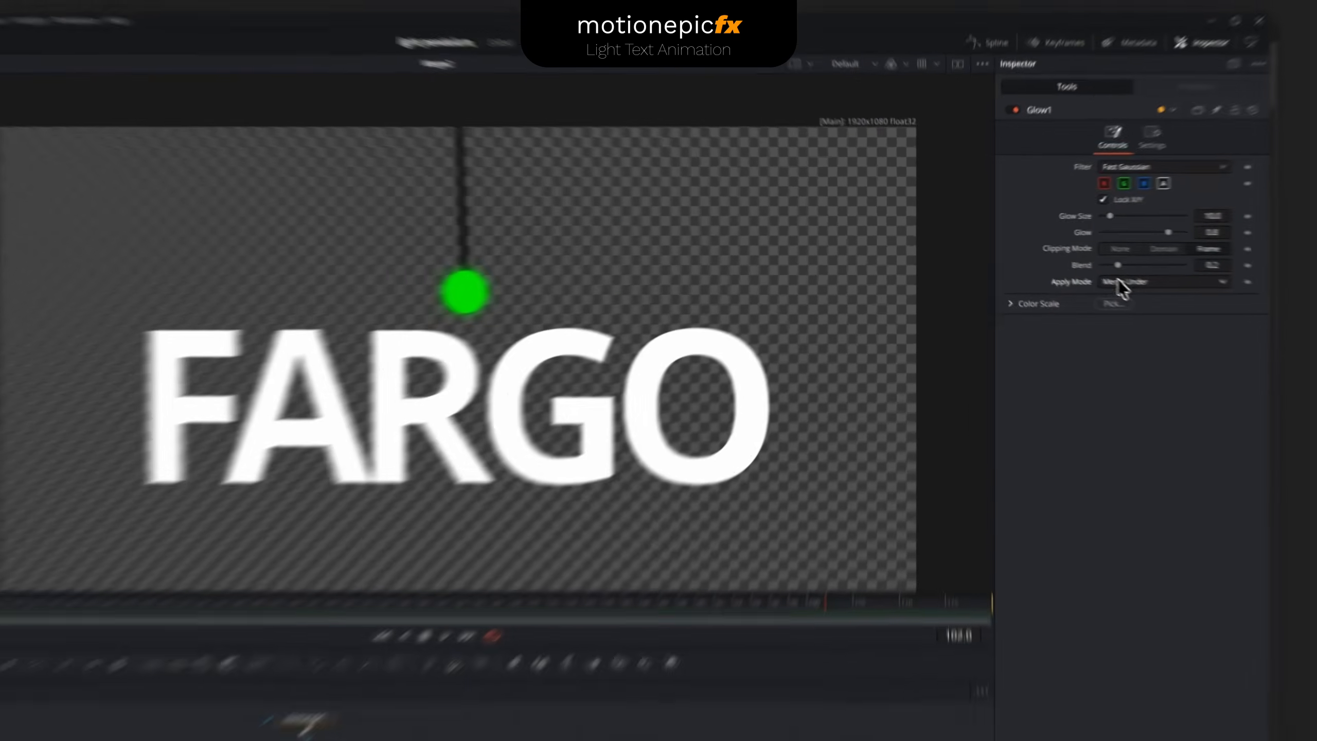
pyautogui.click(1148, 227)
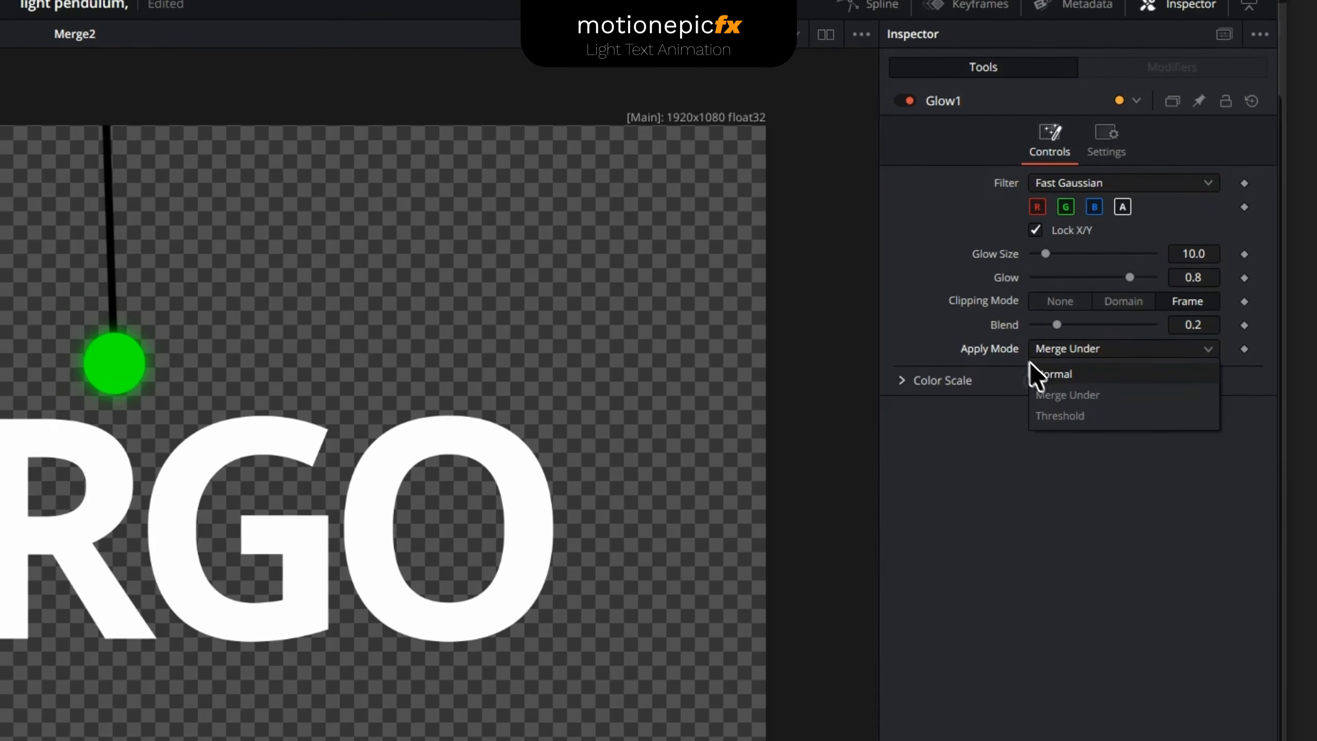
pyautogui.click(975, 476)
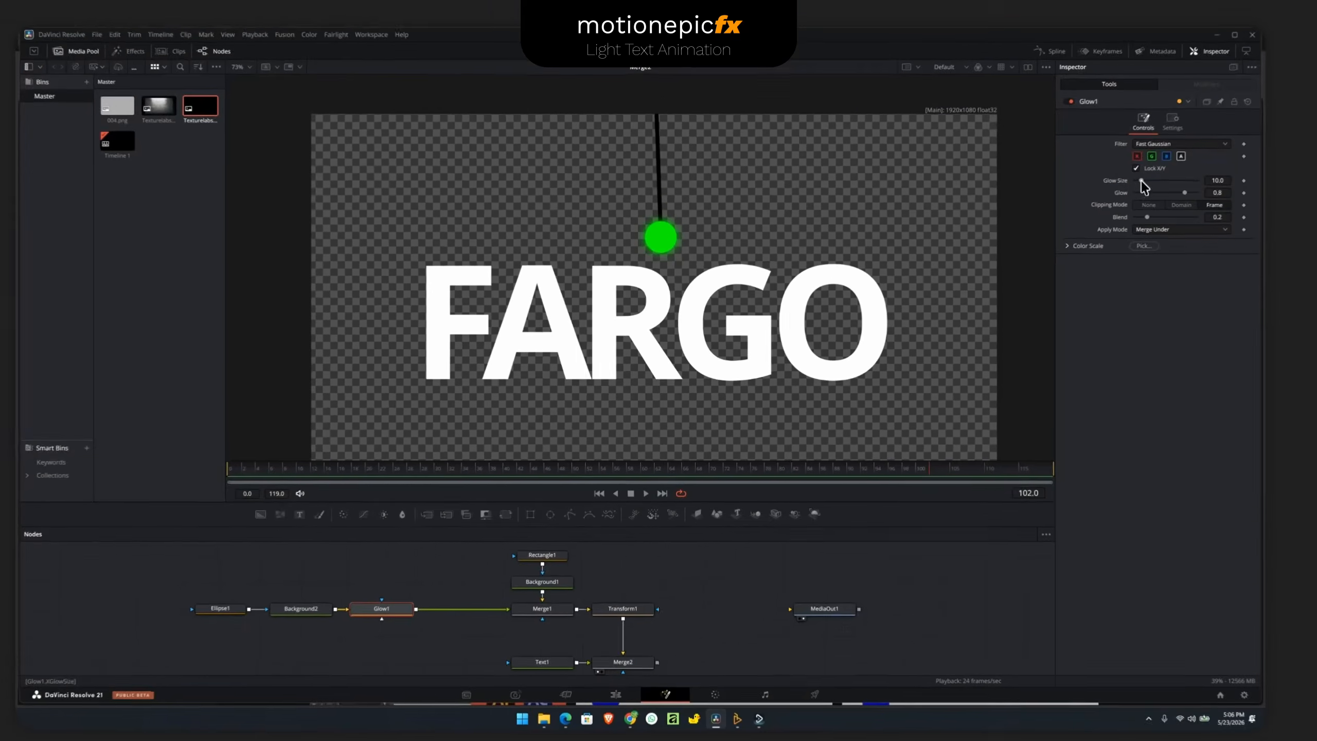
# - Shift the ellipse branch to make room, then duplicate Glow1 after itself with Glow Size 44.9 and Glow 0.827
pyautogui.moveTo(263, 592); pyautogui.dragTo(305, 597)
pyautogui.click(305, 597)
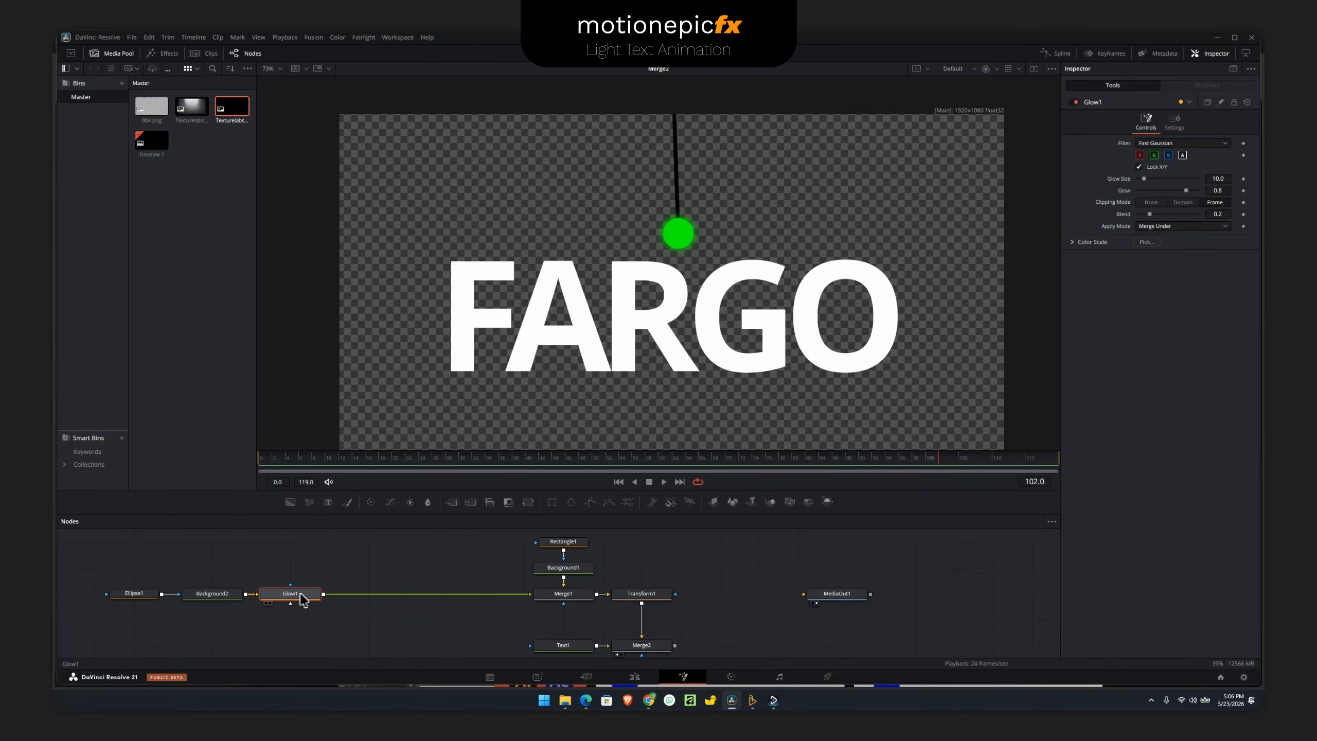
pyautogui.hotkey('ctrl', 'c')
pyautogui.hotkey('ctrl', 'v')
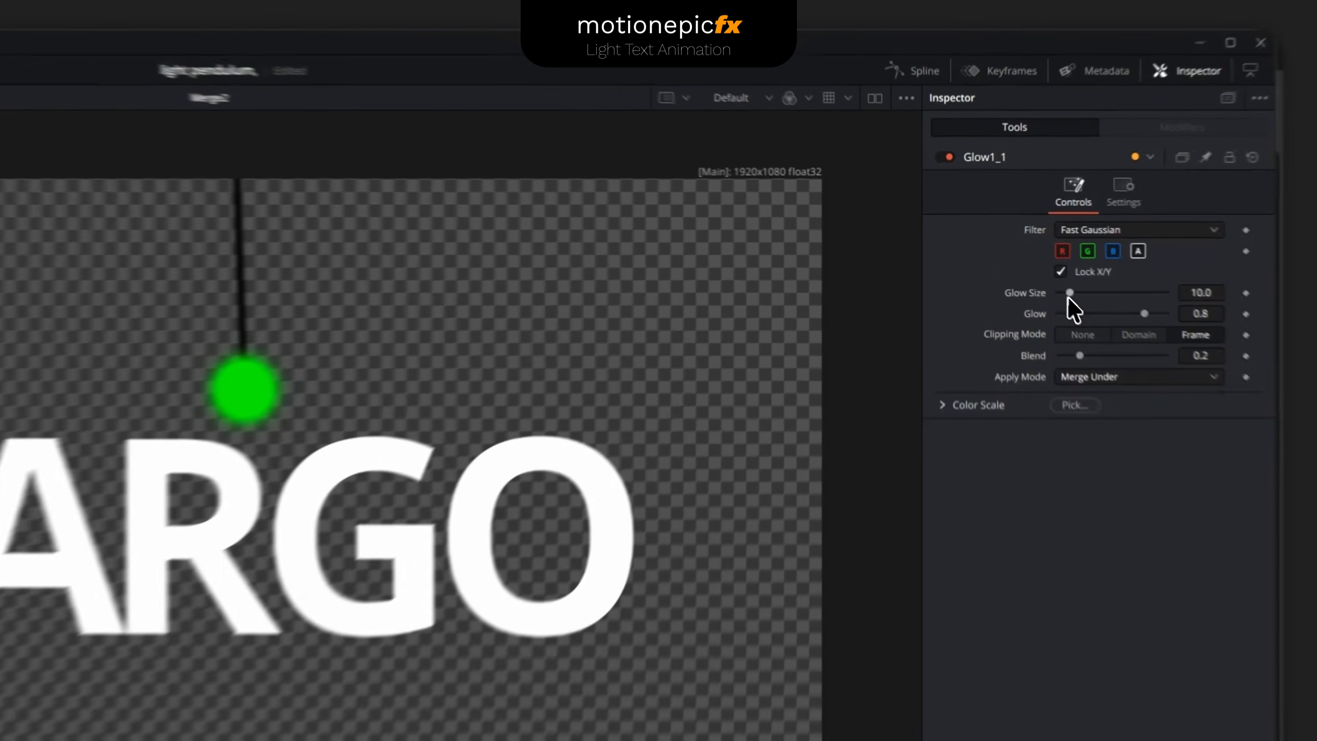
pyautogui.moveTo(1144, 179); pyautogui.dragTo(1162, 185)
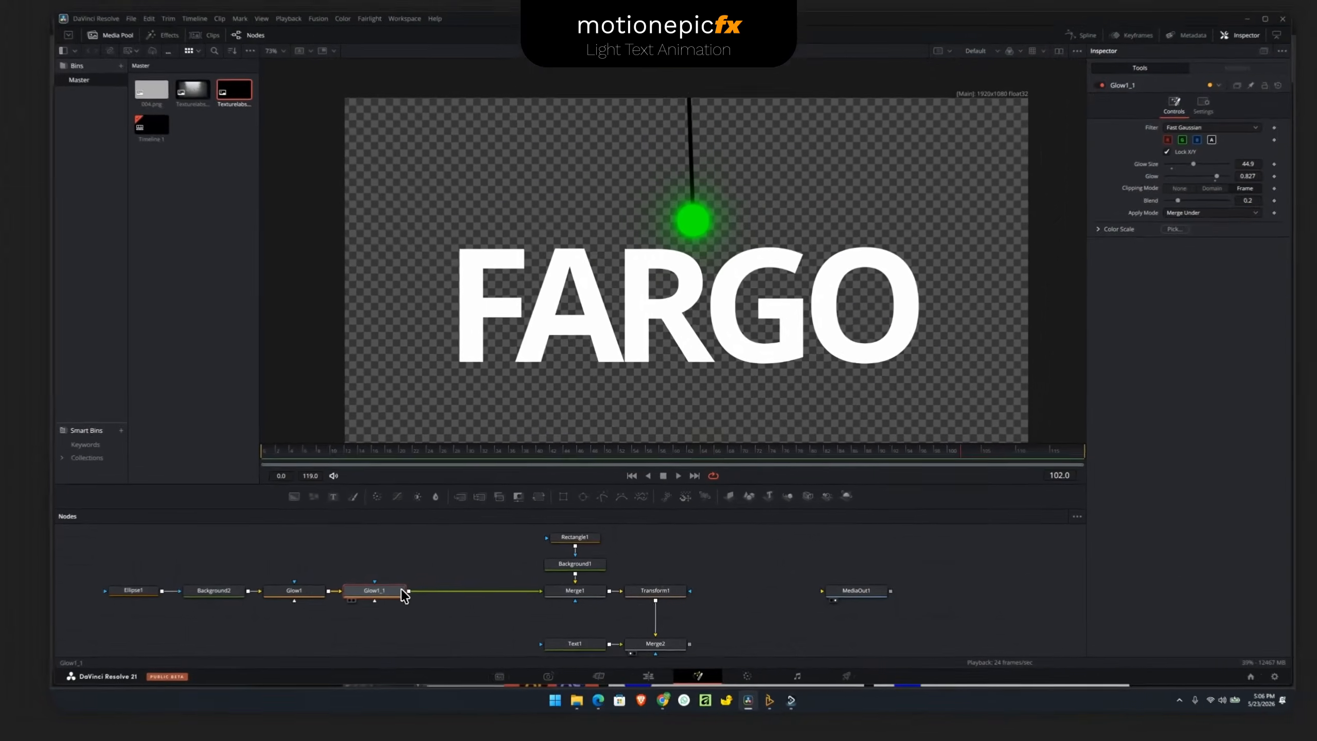
# - Duplicate Glow1_1 as a third glow in the chain with Glow Size 82.7, Glow 0.921 and Blend 0.331
pyautogui.hotkey('ctrl', 'c')
pyautogui.hotkey('ctrl', 'v')
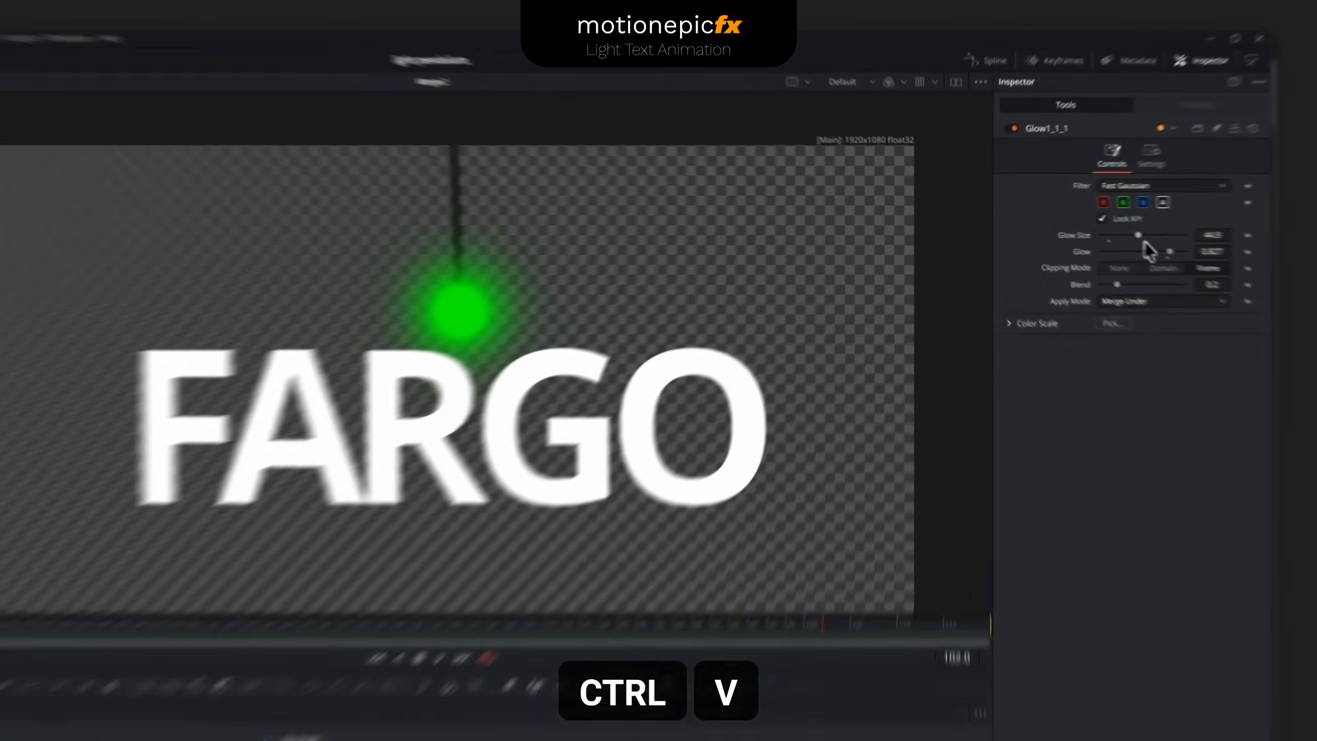
pyautogui.moveTo(1165, 178); pyautogui.dragTo(1193, 188)
pyautogui.moveTo(1135, 354); pyautogui.dragTo(1148, 359)
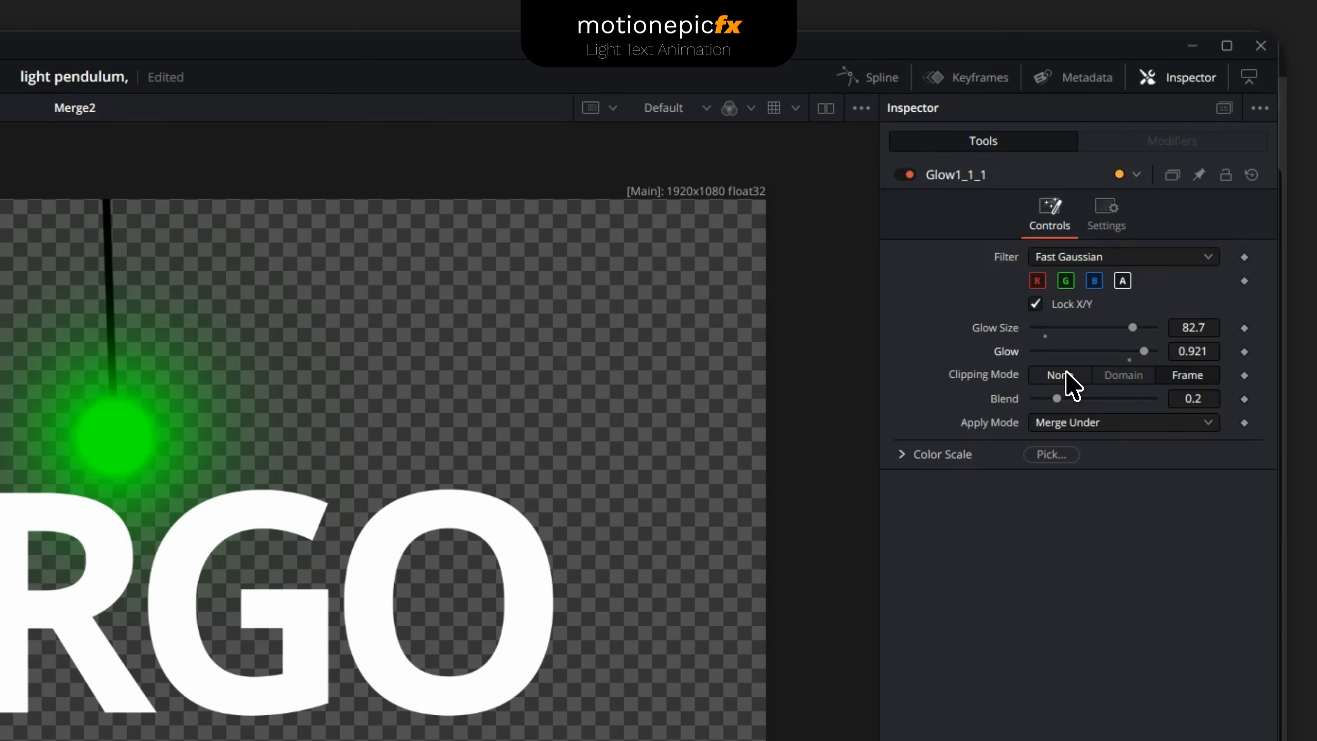
pyautogui.moveTo(1057, 398); pyautogui.dragTo(1073, 370)
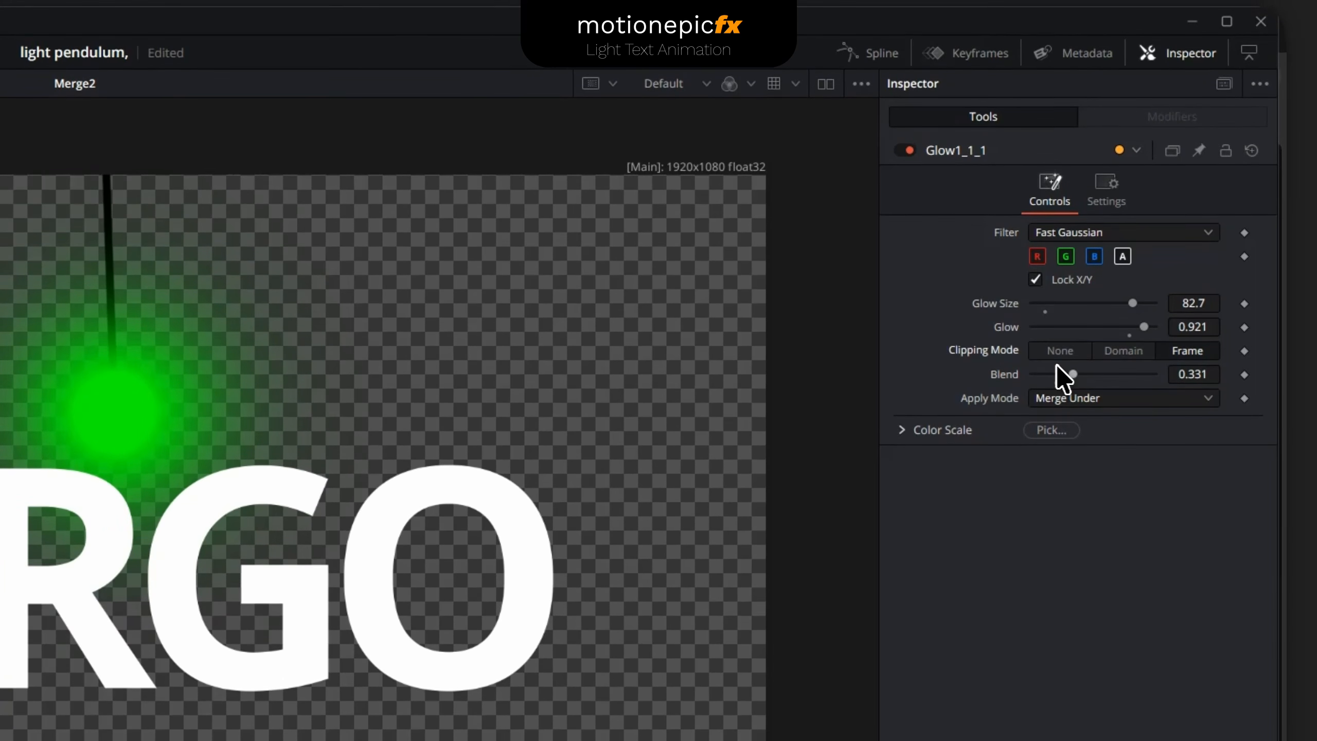
# - Set the Clipping Mode of all three glow nodes to None
pyautogui.click(1058, 346)
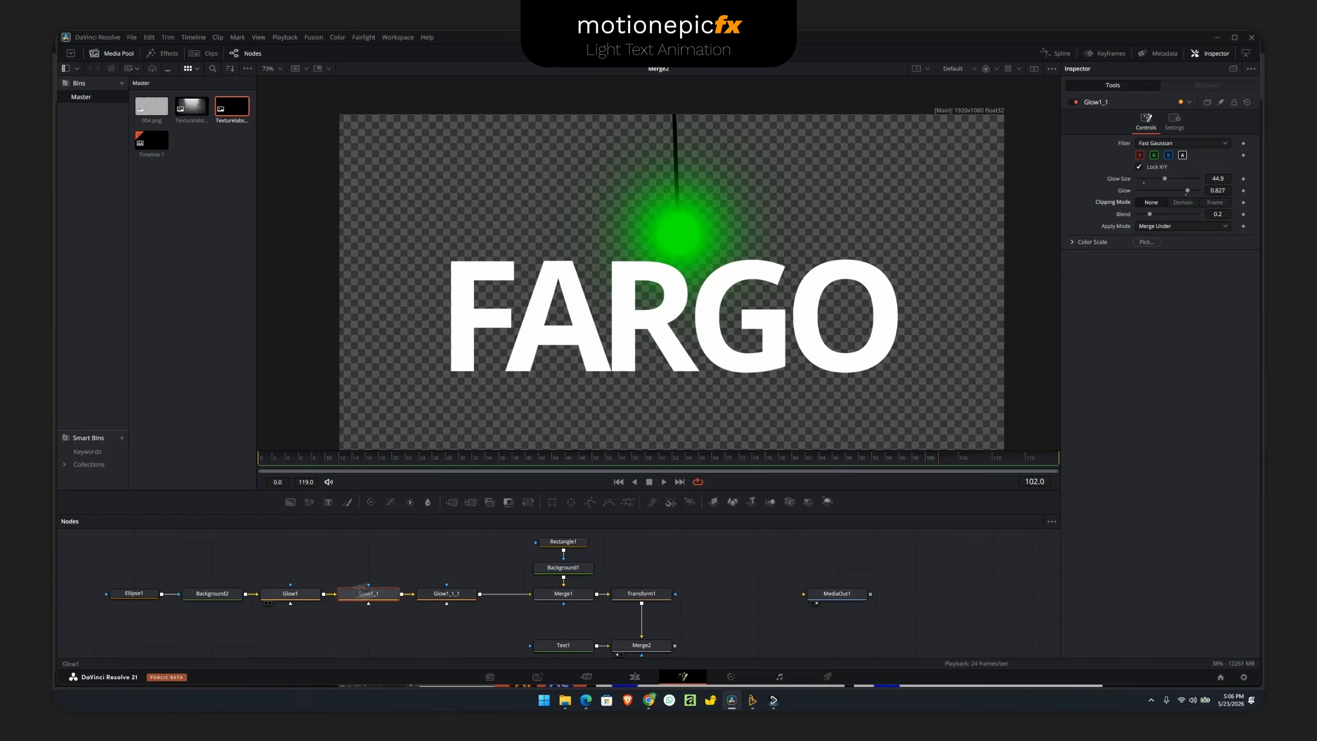
pyautogui.click(291, 593)
pyautogui.click(1151, 202)
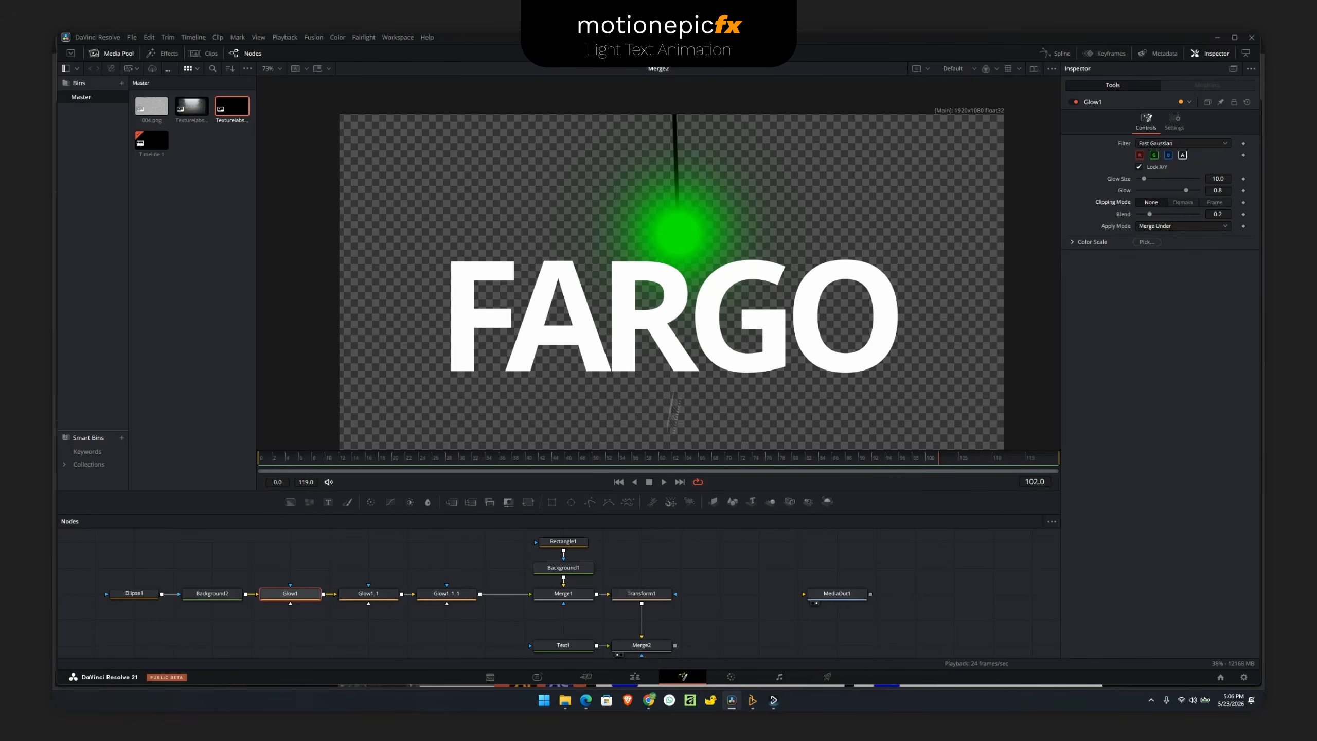
# - Swap Merge2's background and foreground inputs so the pendulum is composited over the text
pyautogui.moveTo(564, 608); pyautogui.dragTo(510, 579)
pyautogui.click(589, 616)
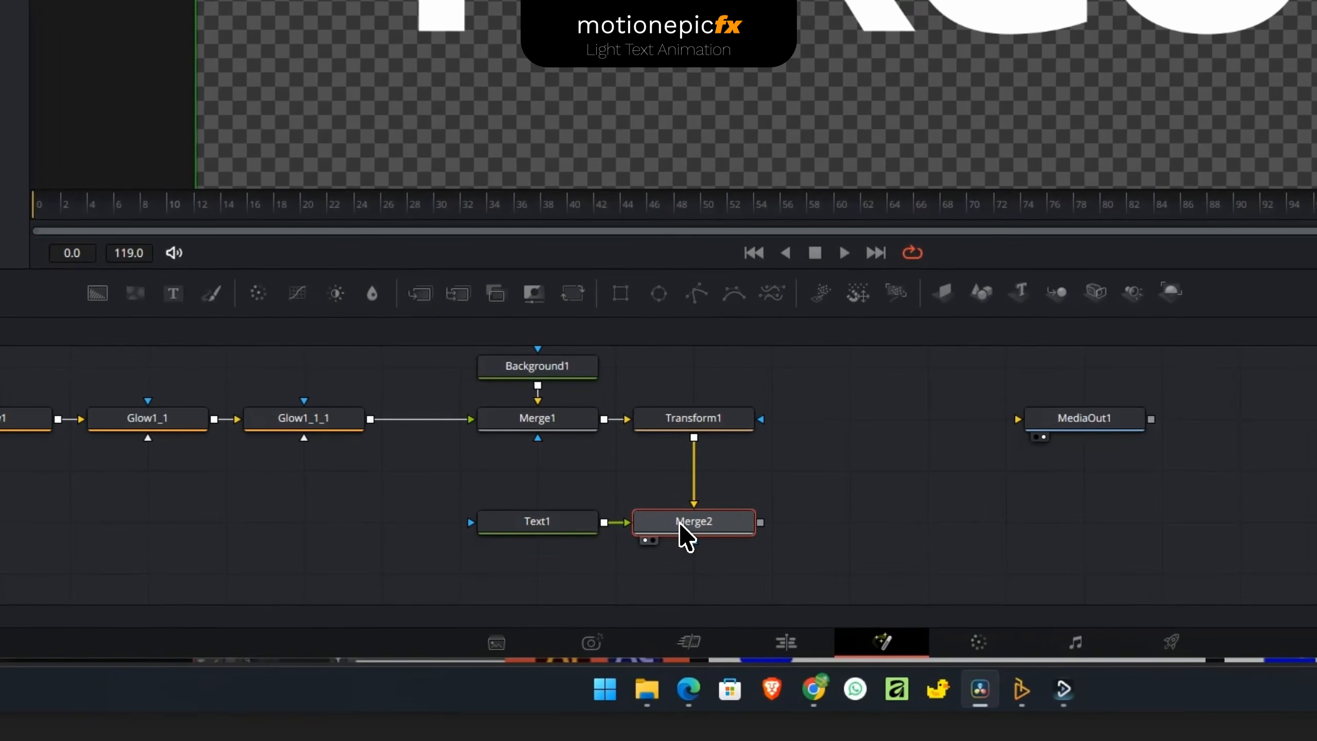
pyautogui.hotkey('ctrl', 't')
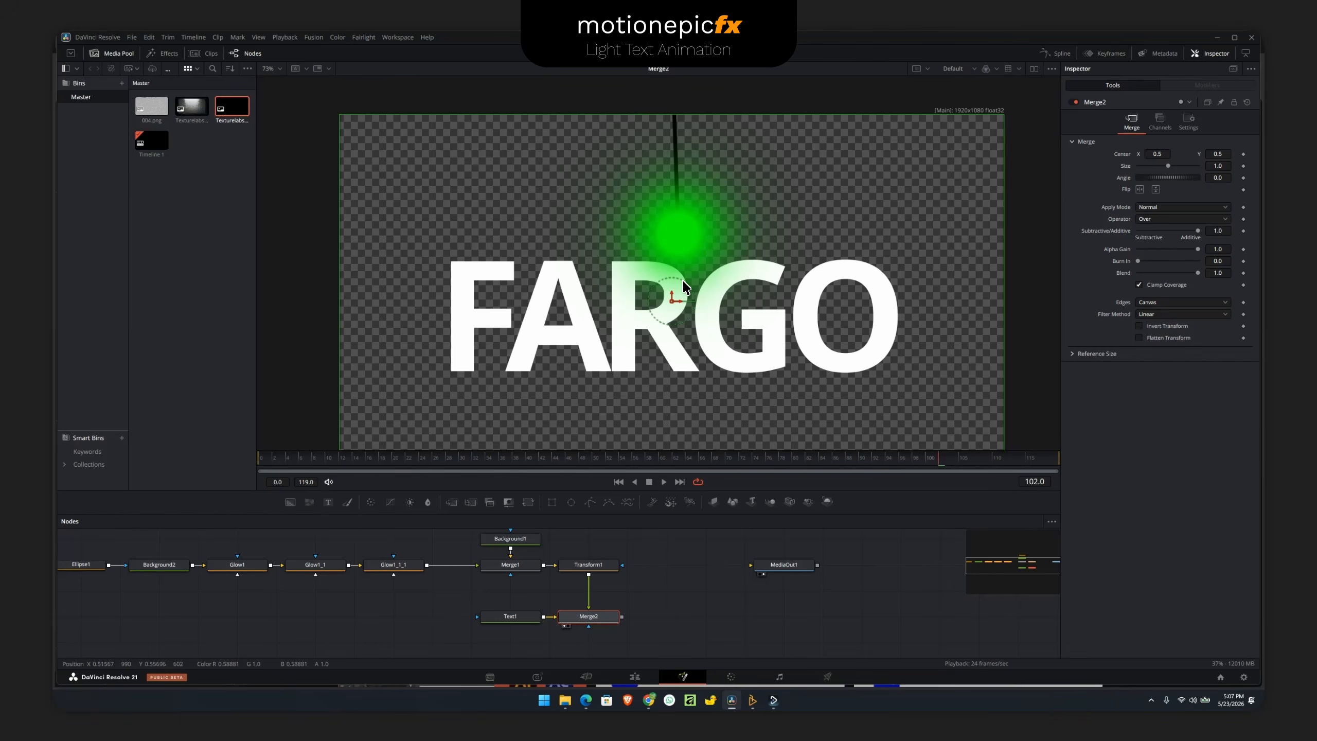
pyautogui.moveTo(596, 618); pyautogui.dragTo(578, 615)
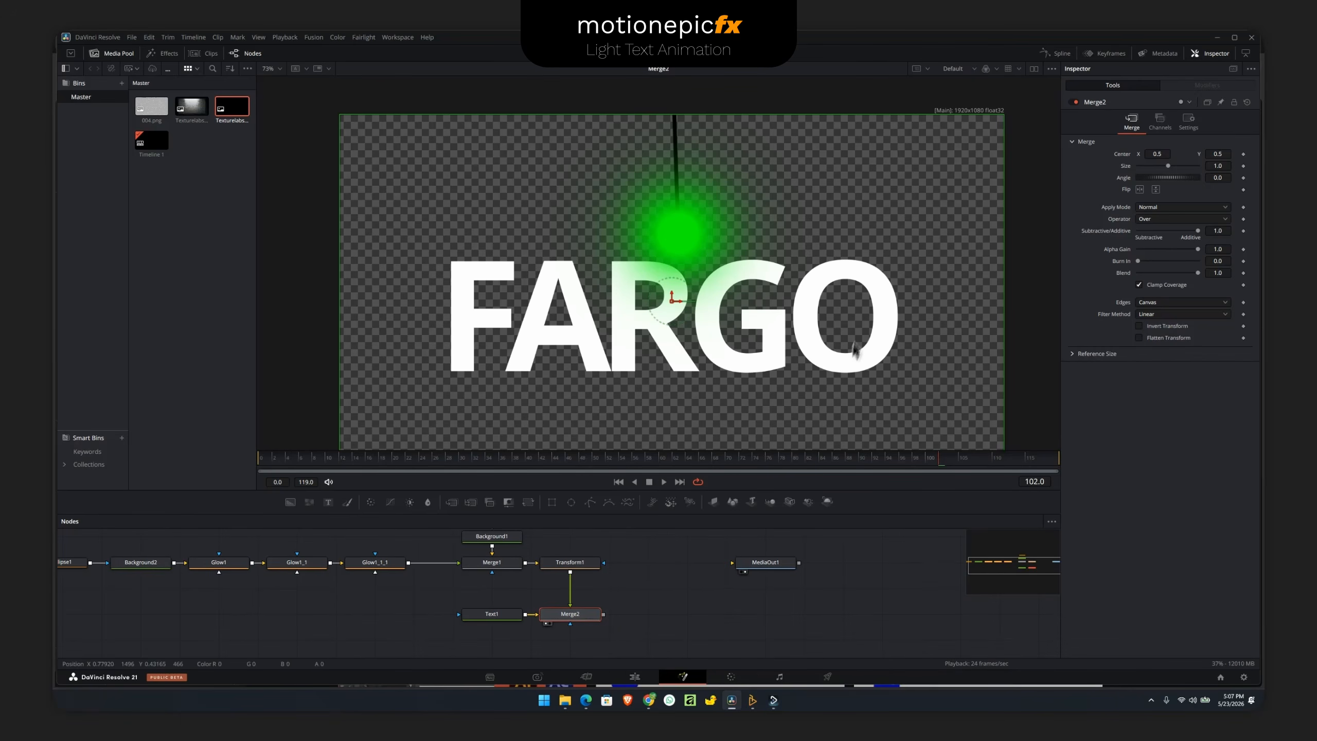
# - Set Merge2's Apply Mode to Geometric and scrub through the frames to check the masked text
pyautogui.click(1182, 207)
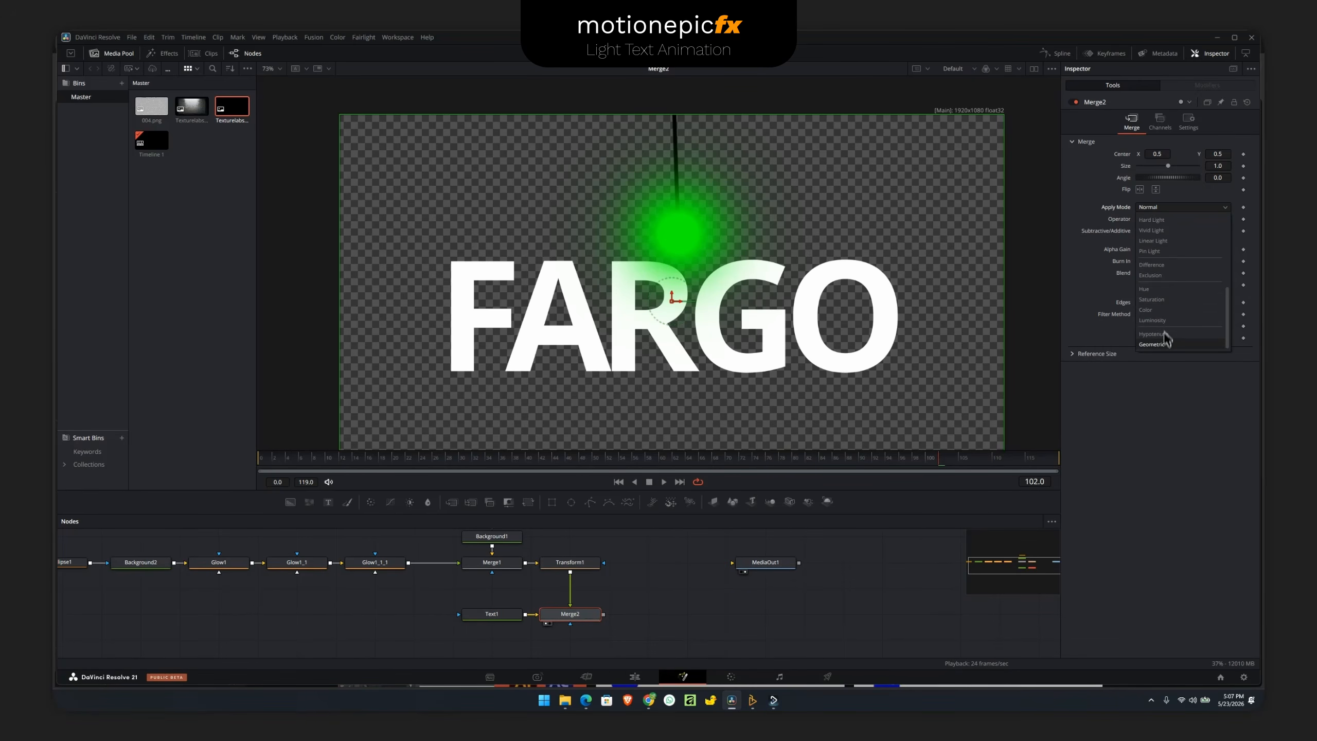
pyautogui.click(1151, 344)
pyautogui.click(384, 466)
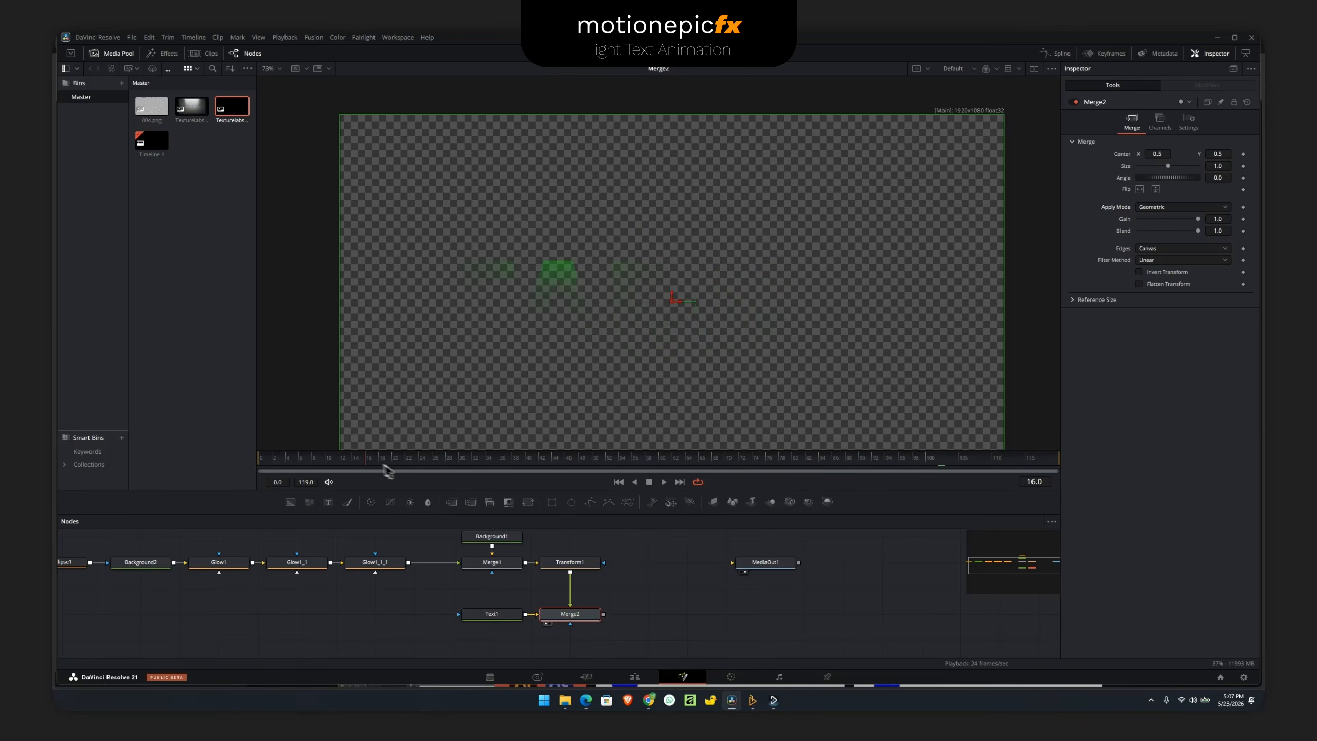
pyautogui.moveTo(390, 471); pyautogui.dragTo(511, 473)
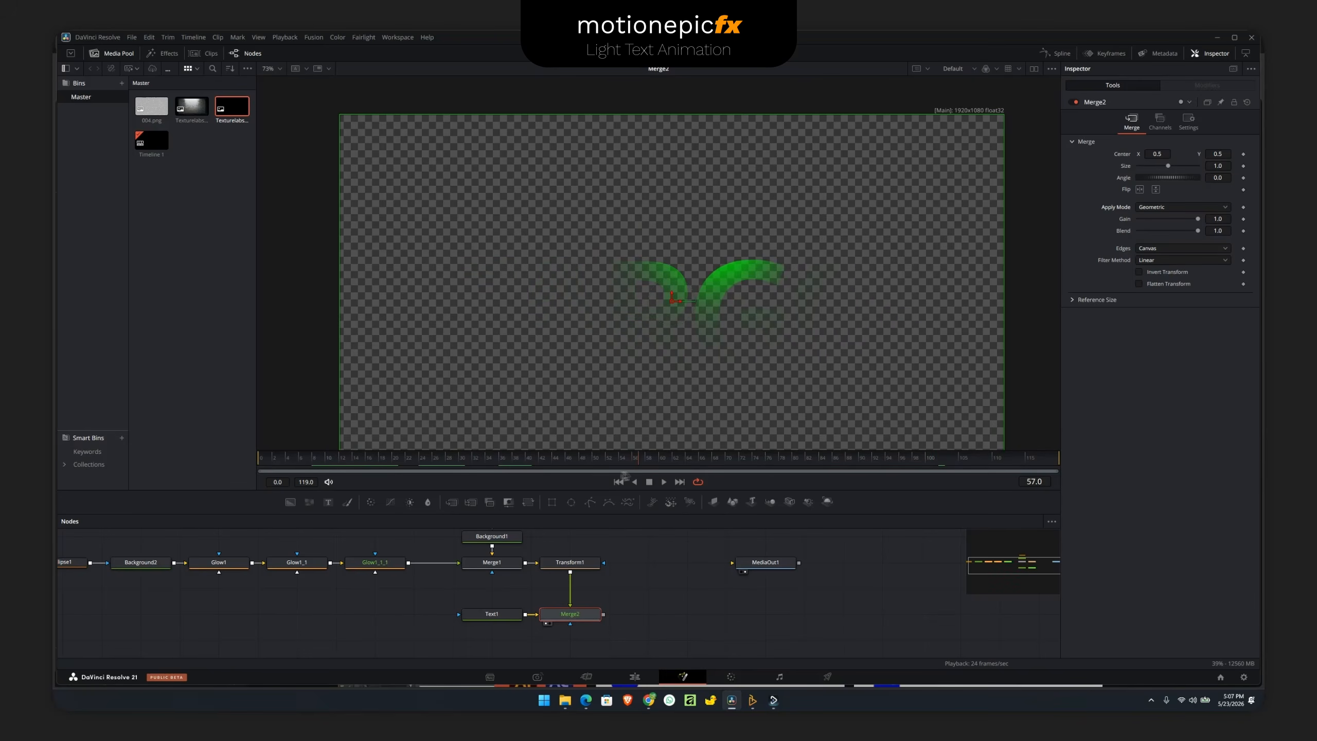
pyautogui.moveTo(625, 475); pyautogui.dragTo(734, 459)
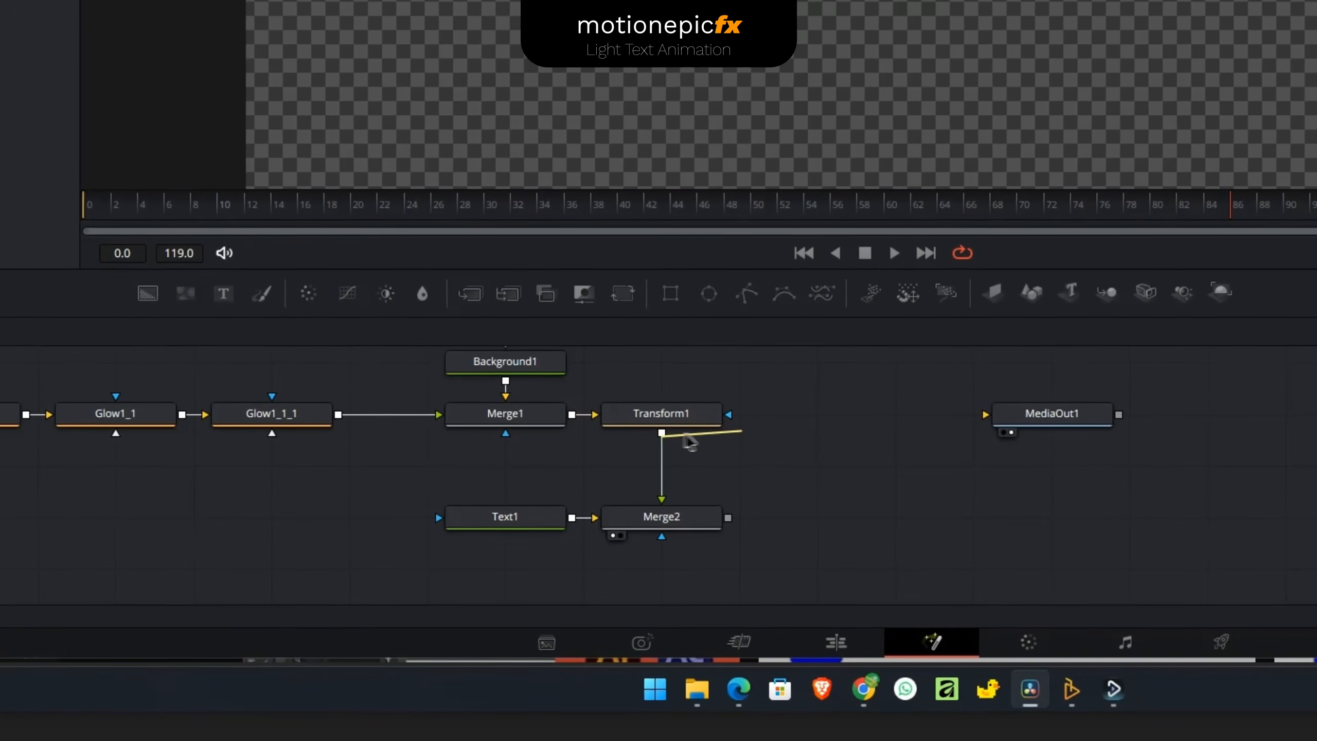
# - Merge Transform1's output over Merge2 in a new merge node, and hide the viewer's transparency checkerboard
pyautogui.moveTo(547, 572); pyautogui.dragTo(618, 577)
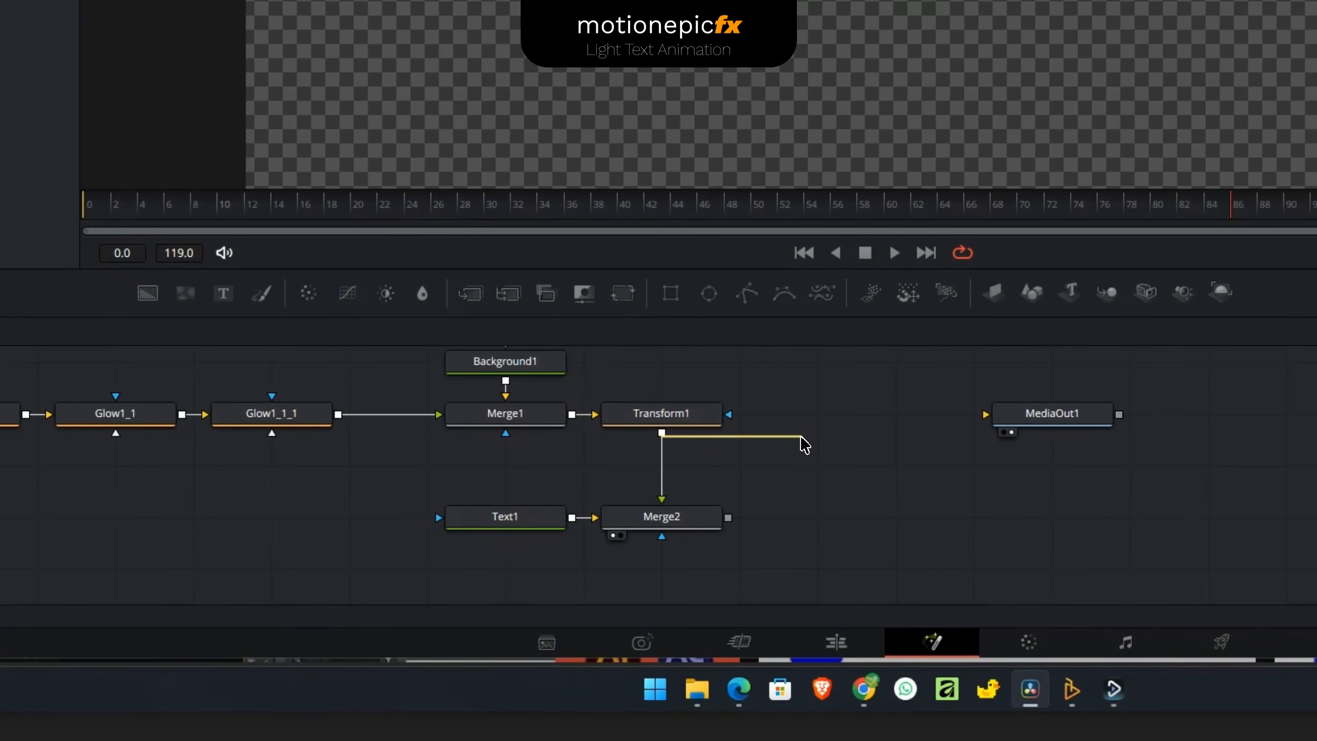
pyautogui.moveTo(806, 445); pyautogui.dragTo(735, 528)
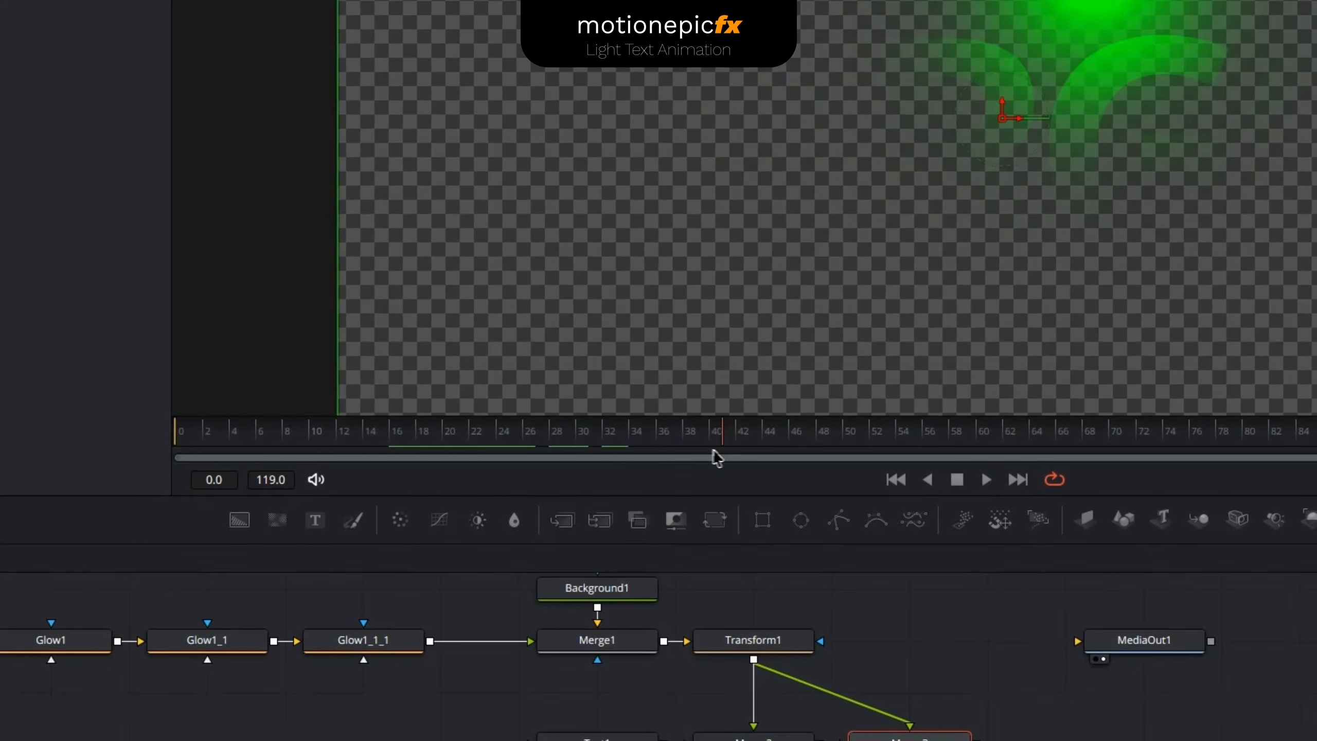
pyautogui.rightClick(619, 287)
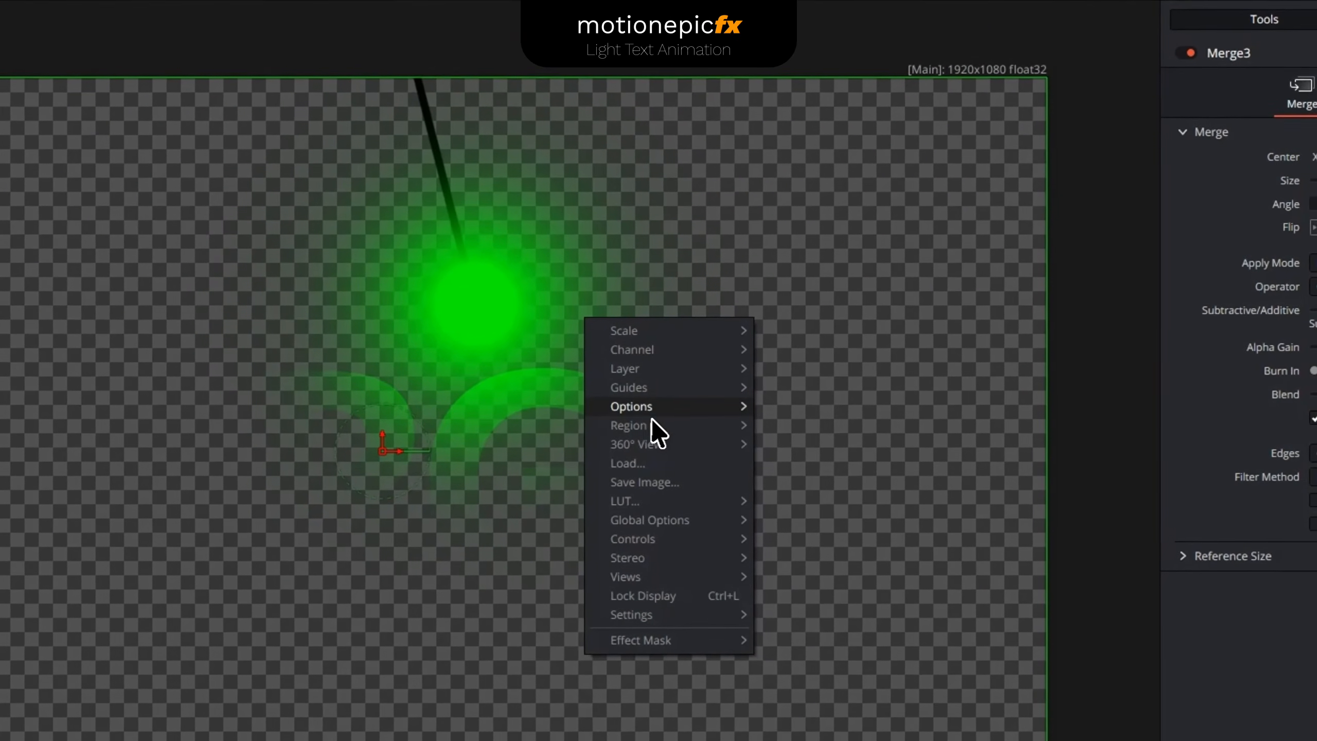
pyautogui.moveTo(674, 408)
pyautogui.click(788, 407)
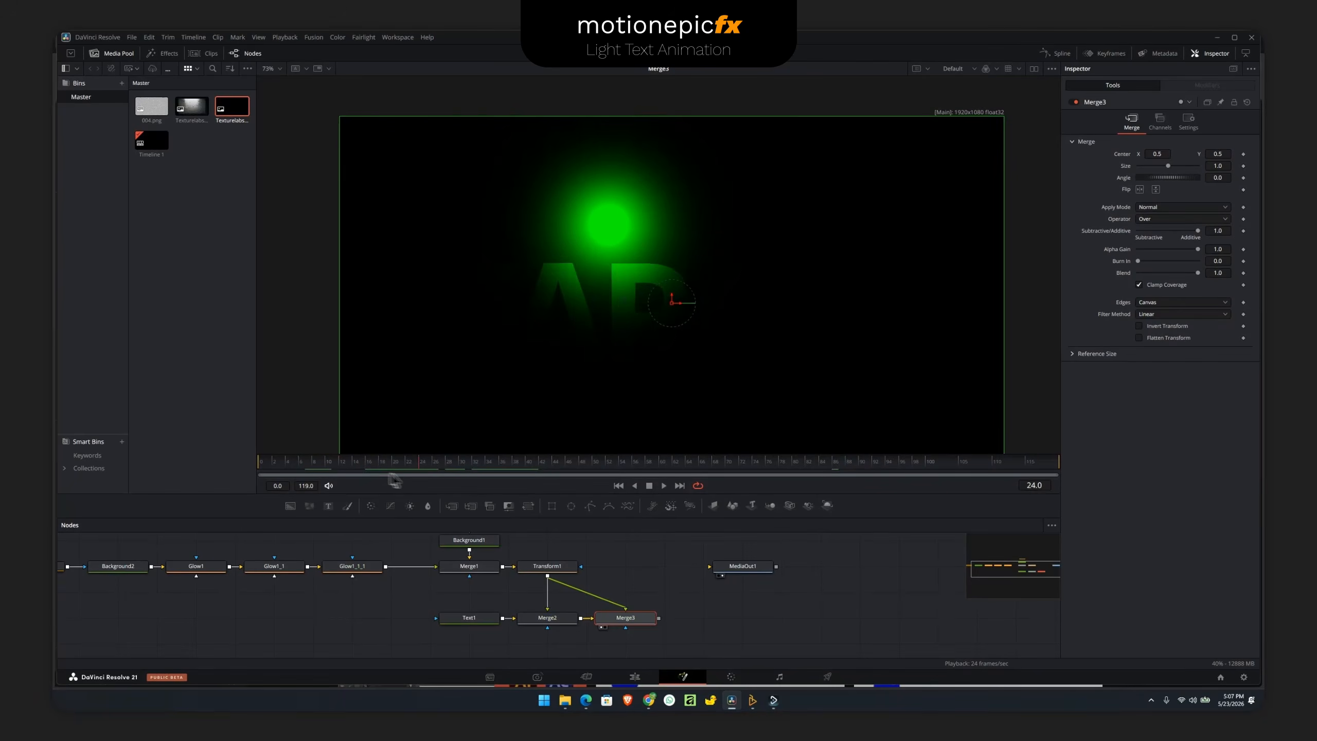
# - Move Text1 farther from Merge2 to make room in the text branch, and undo the shift of the final merge node
pyautogui.click(413, 603)
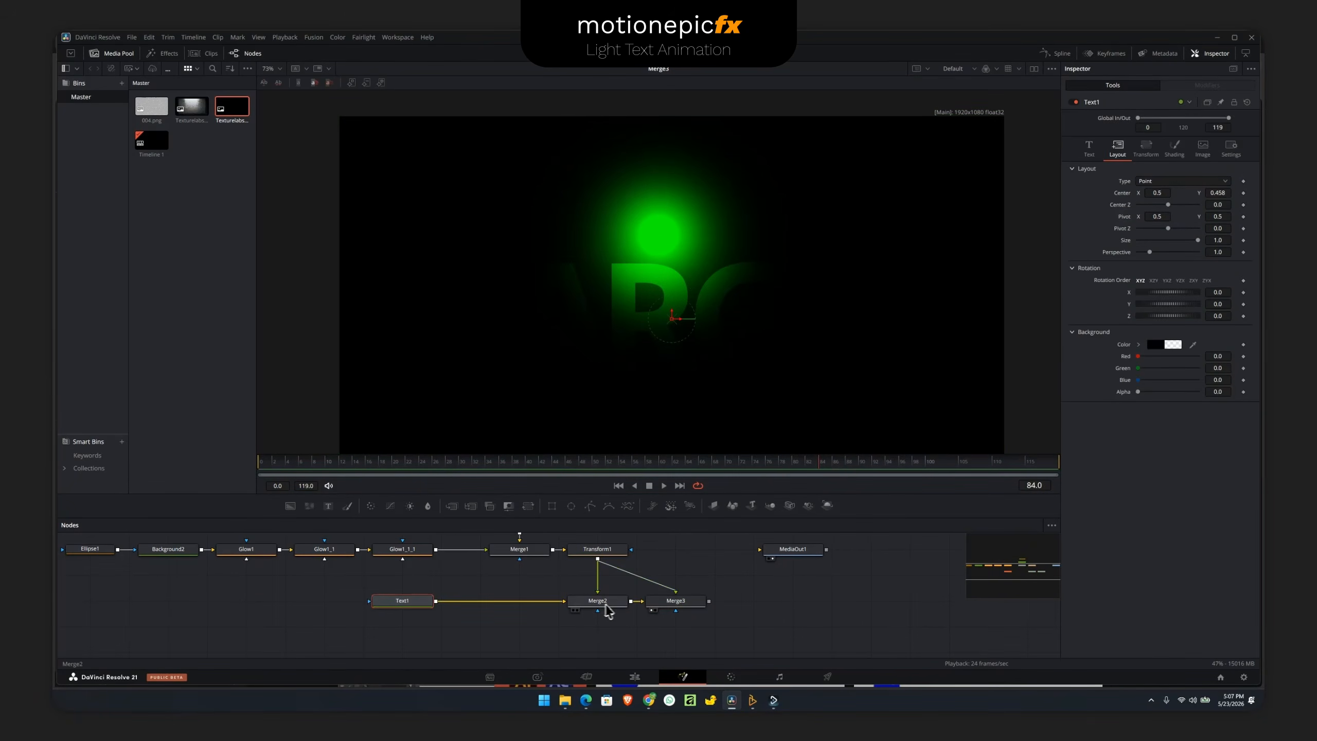
pyautogui.moveTo(669, 607); pyautogui.dragTo(708, 607)
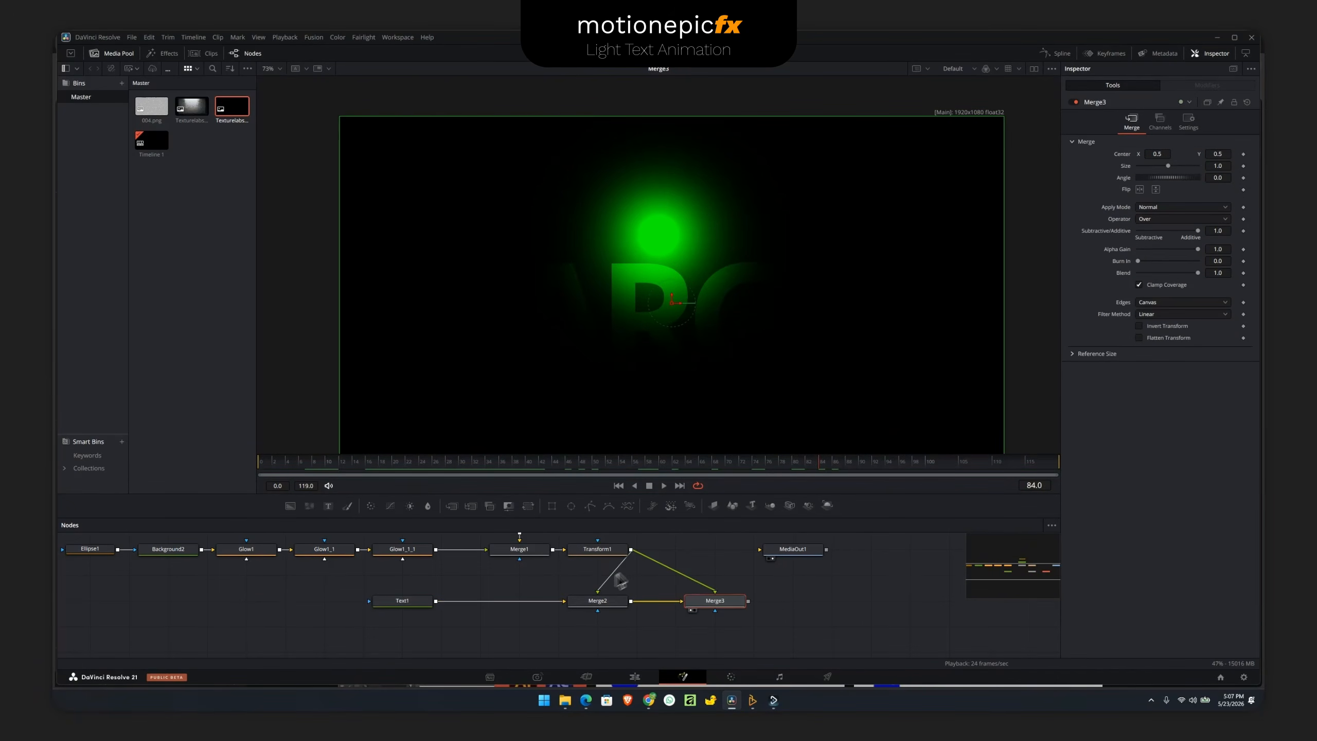
pyautogui.hotkey('ctrl', 'z')
pyautogui.click(612, 555)
pyautogui.hotkey('shift', 'space')
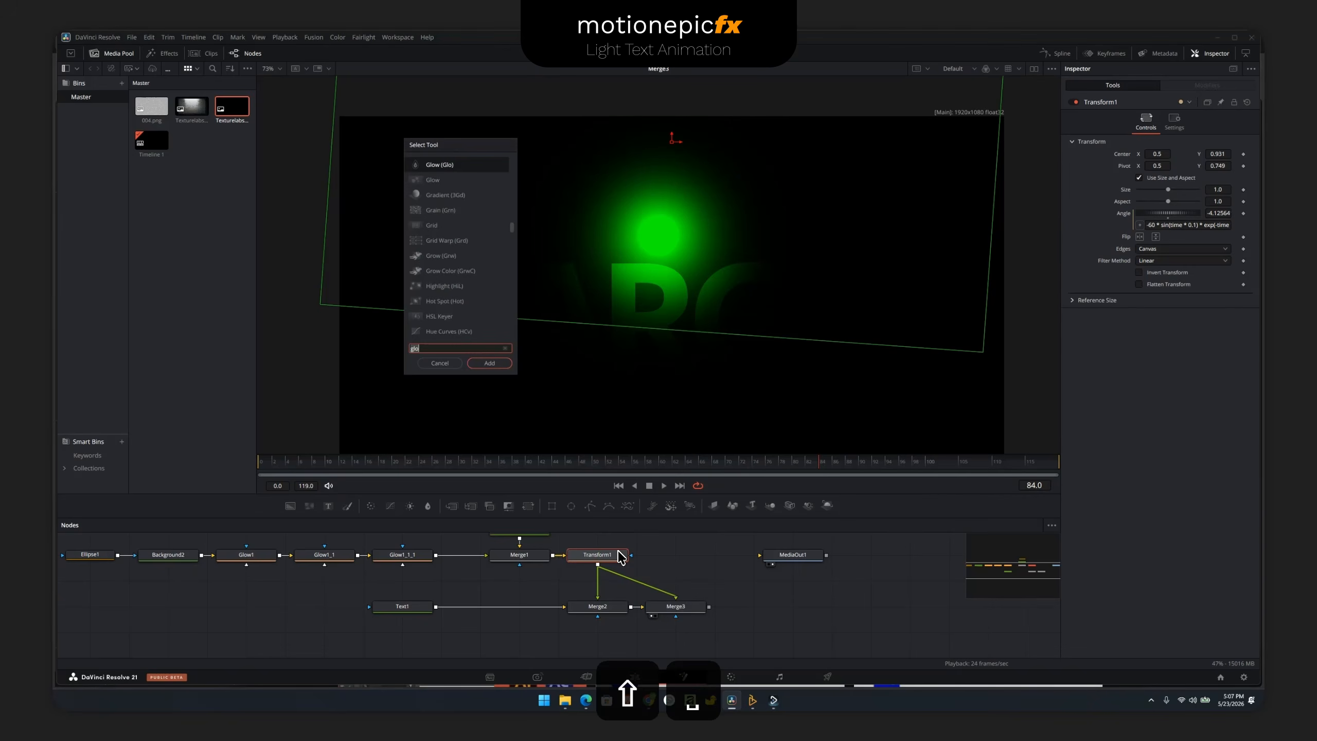
pyautogui.write('soft')
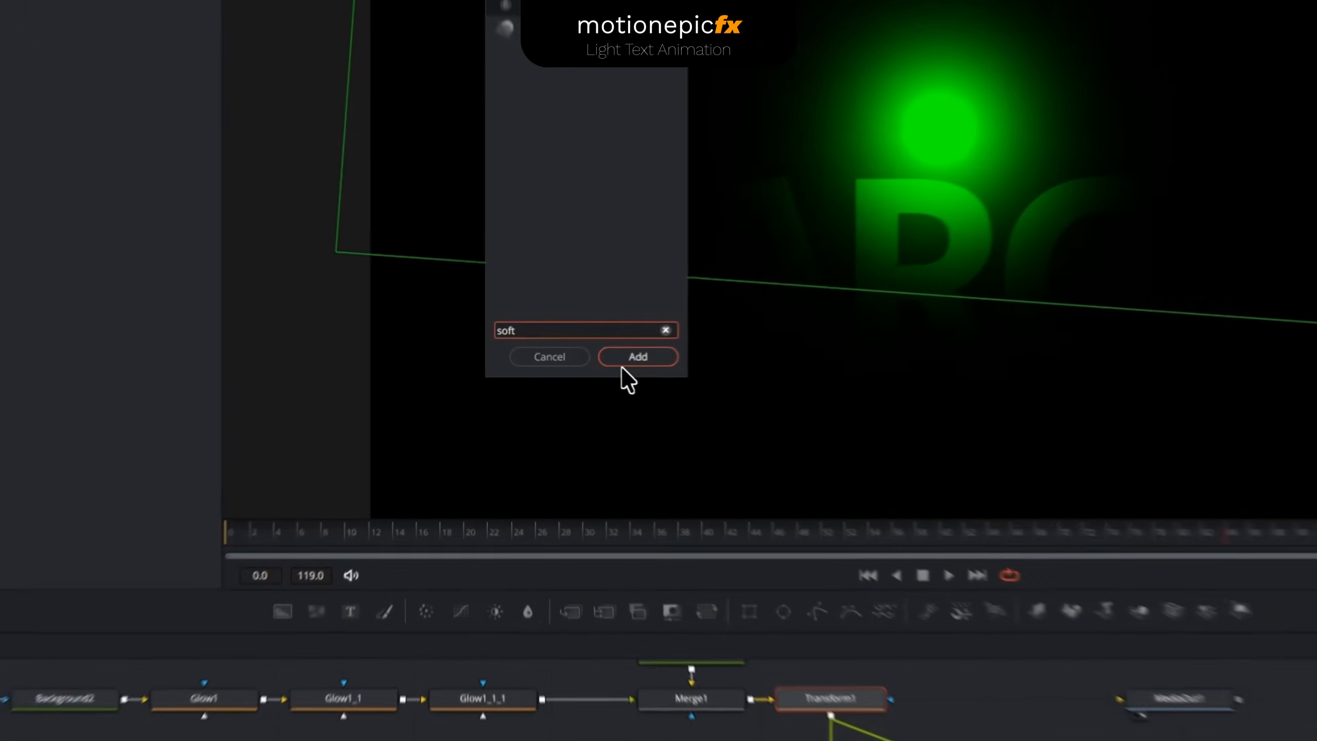
pyautogui.click(489, 363)
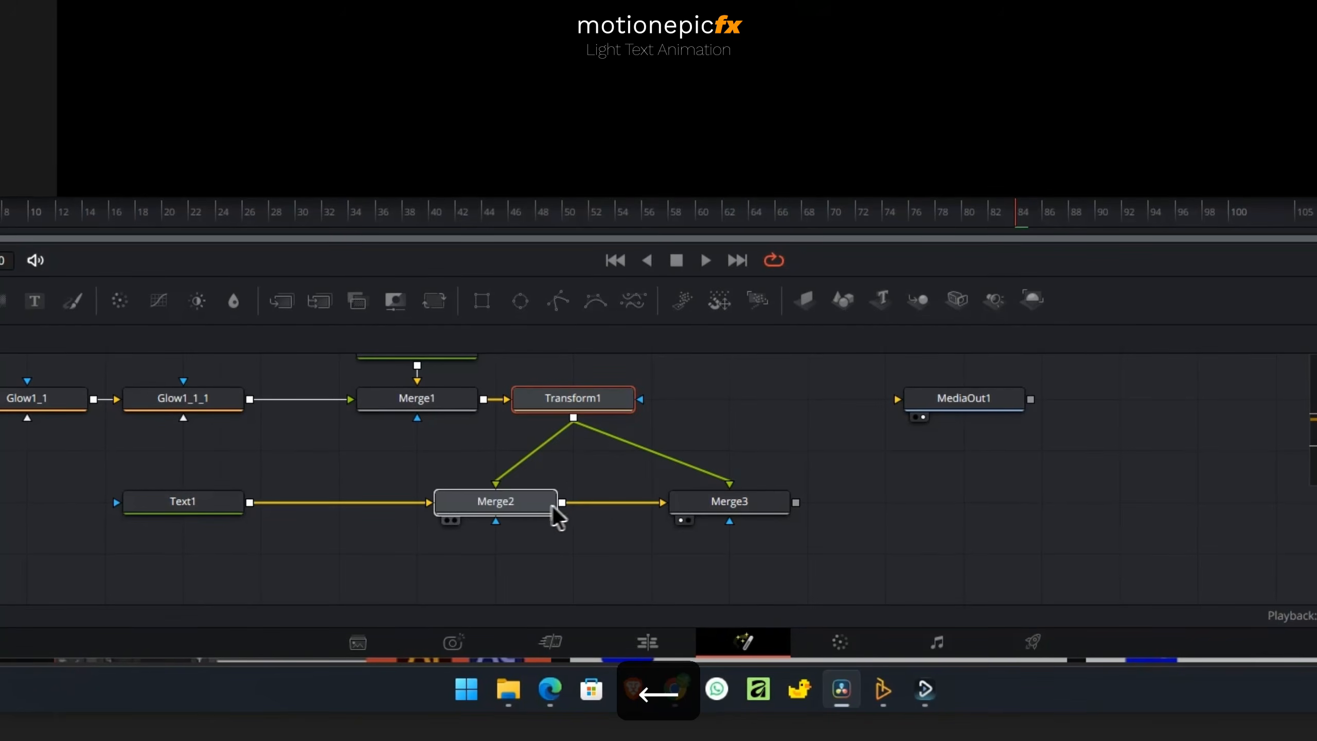
# - Insert a Soft Glow node between Merge2 and Merge3 with Threshold 0.102, Gain 2.638 and Glow Size 5.5
pyautogui.hotkey('shift', 'space')
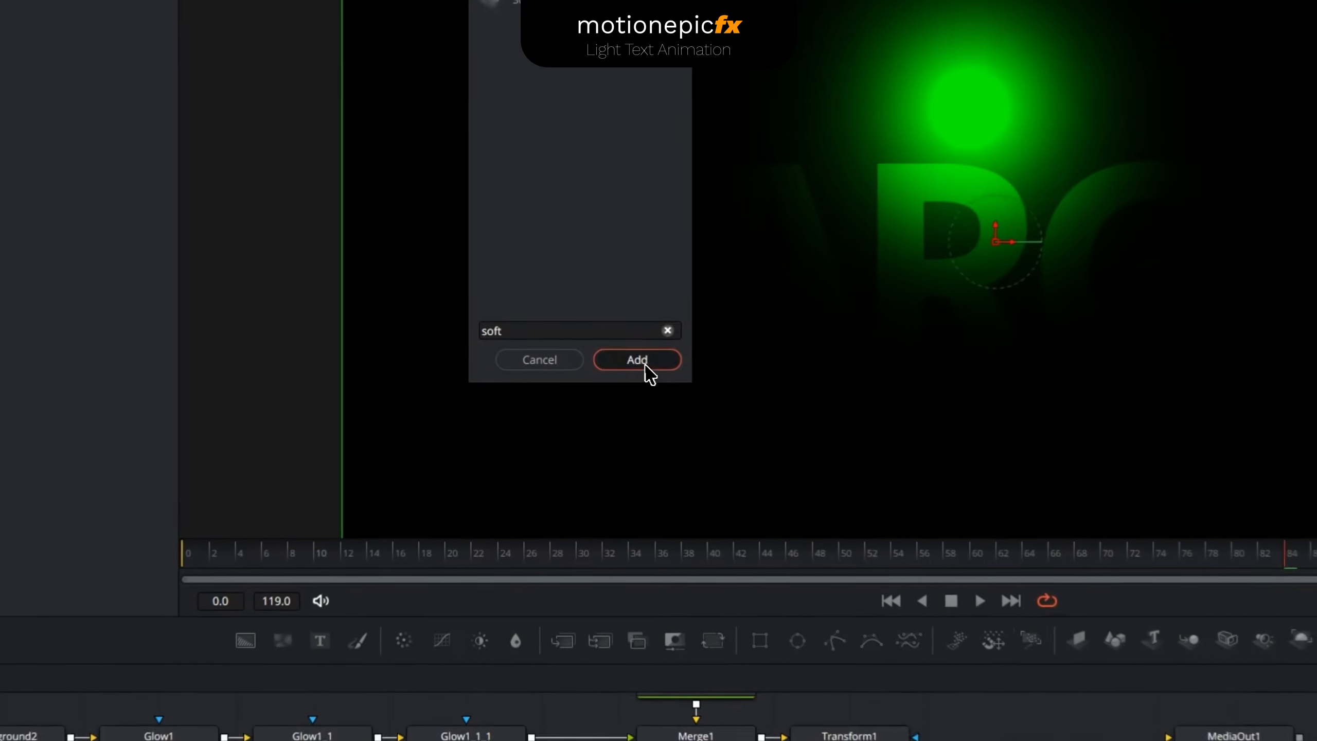
pyautogui.click(490, 363)
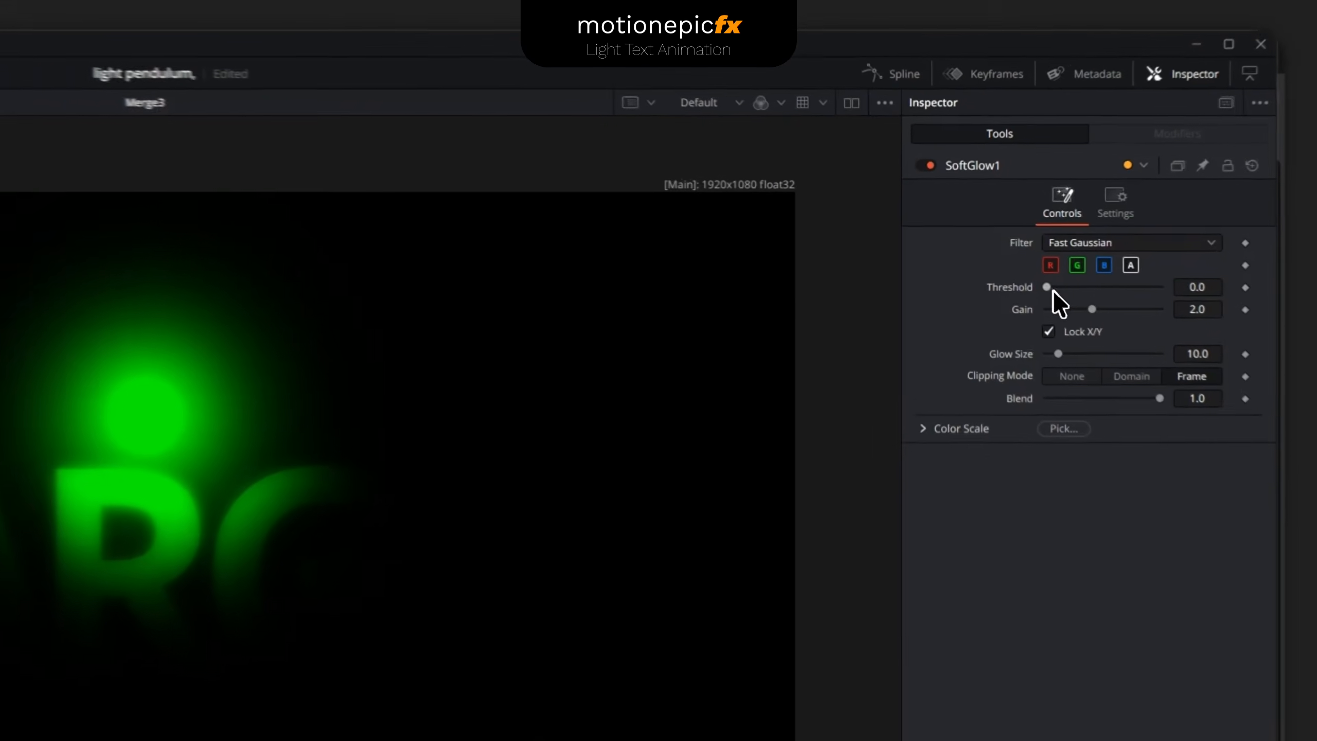
pyautogui.moveTo(1141, 169); pyautogui.dragTo(1140, 170)
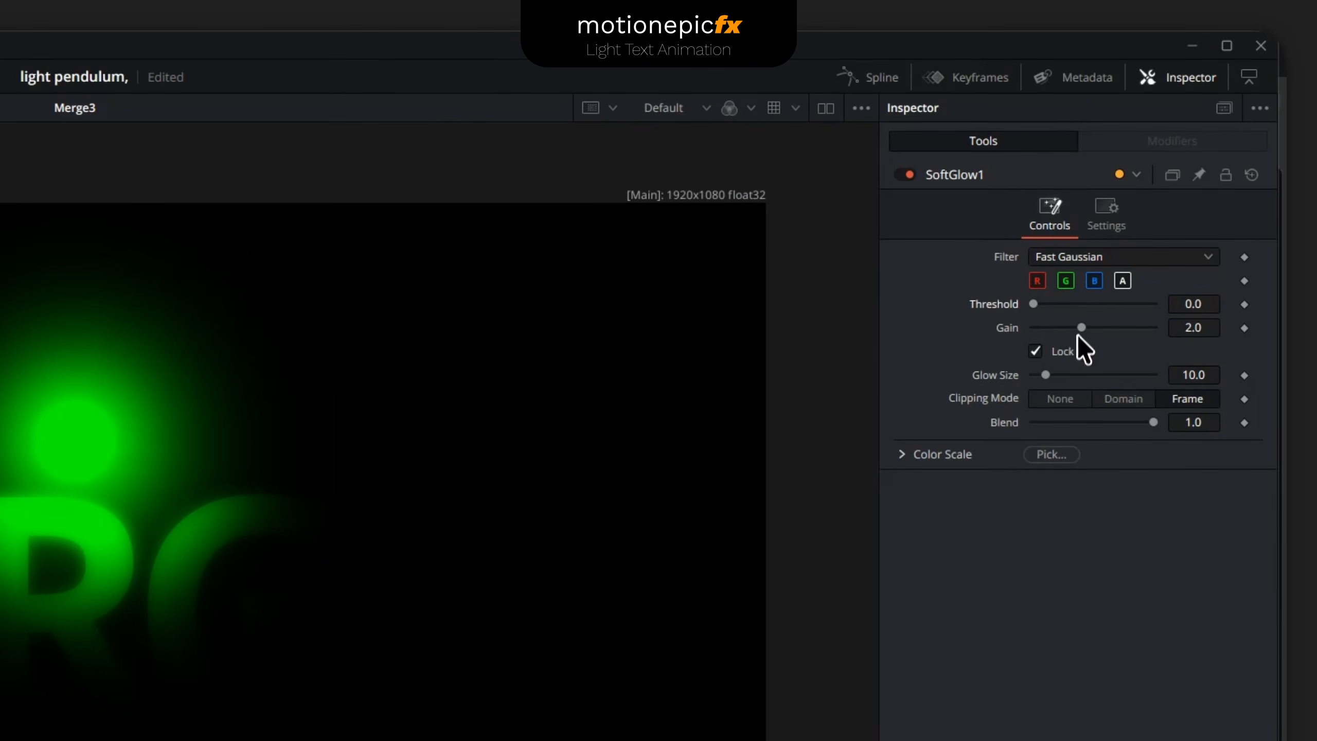
pyautogui.moveTo(1045, 374); pyautogui.dragTo(1064, 375)
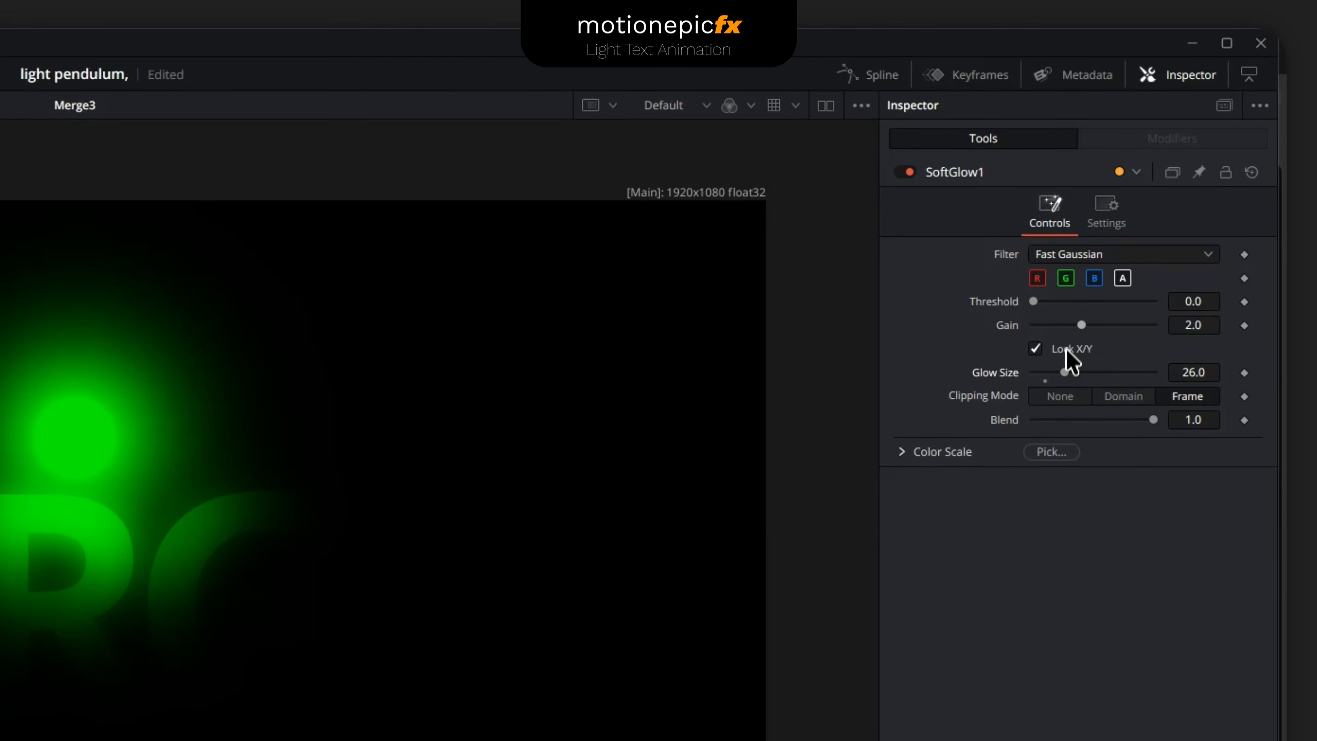
pyautogui.moveTo(1081, 325); pyautogui.dragTo(1042, 315)
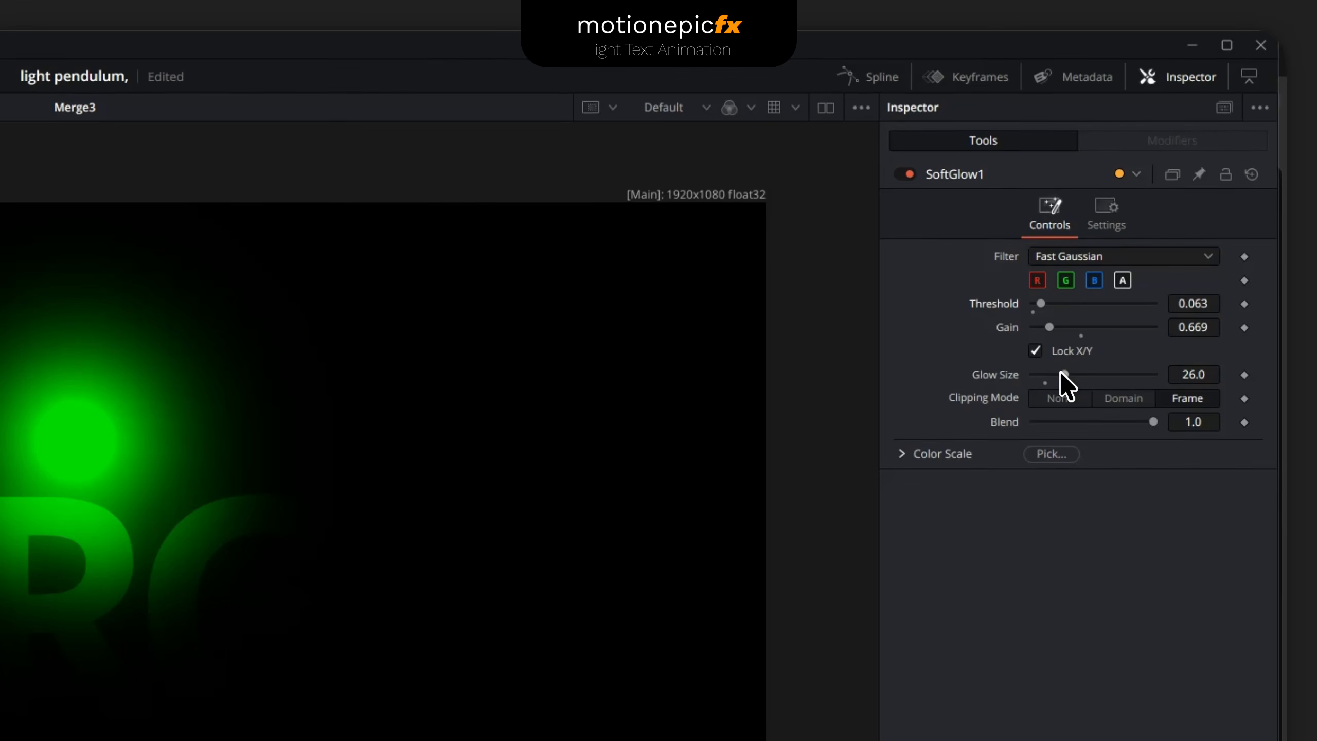
pyautogui.moveTo(1064, 374); pyautogui.dragTo(1039, 373)
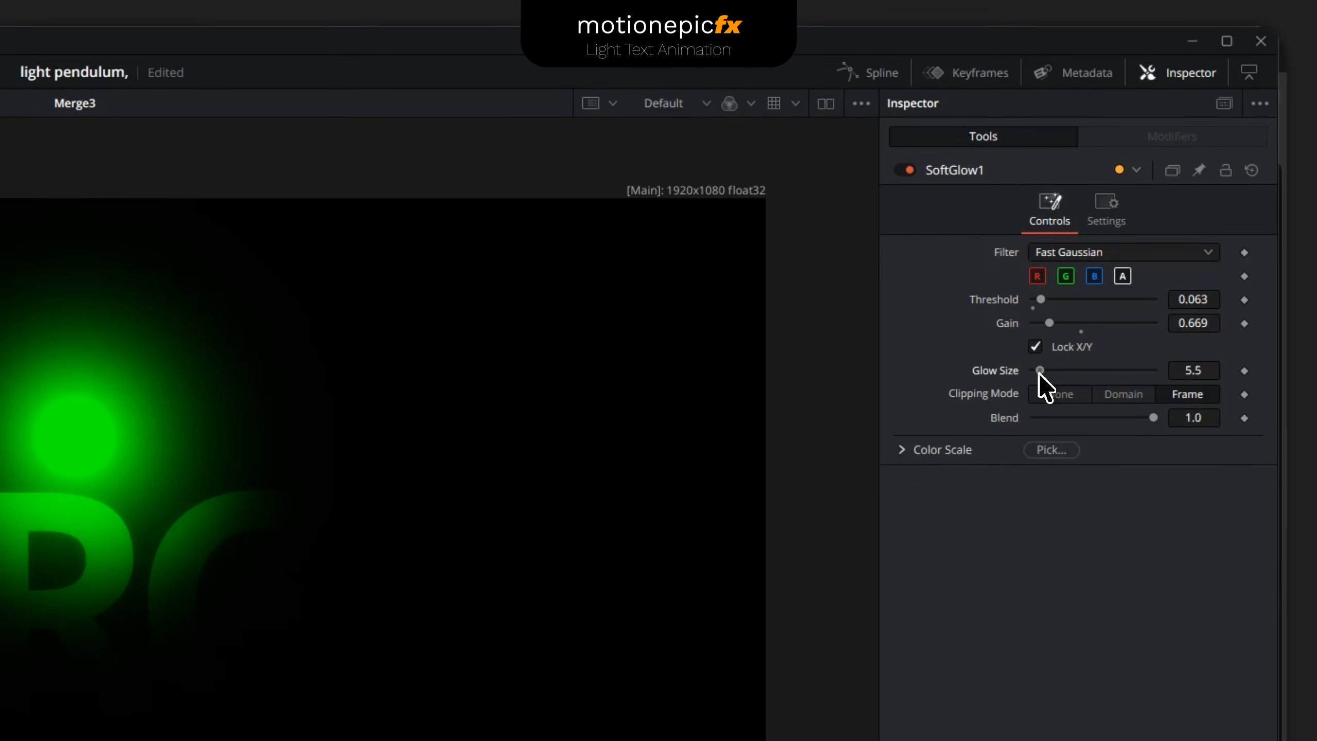
pyautogui.moveTo(1049, 323); pyautogui.dragTo(1106, 348)
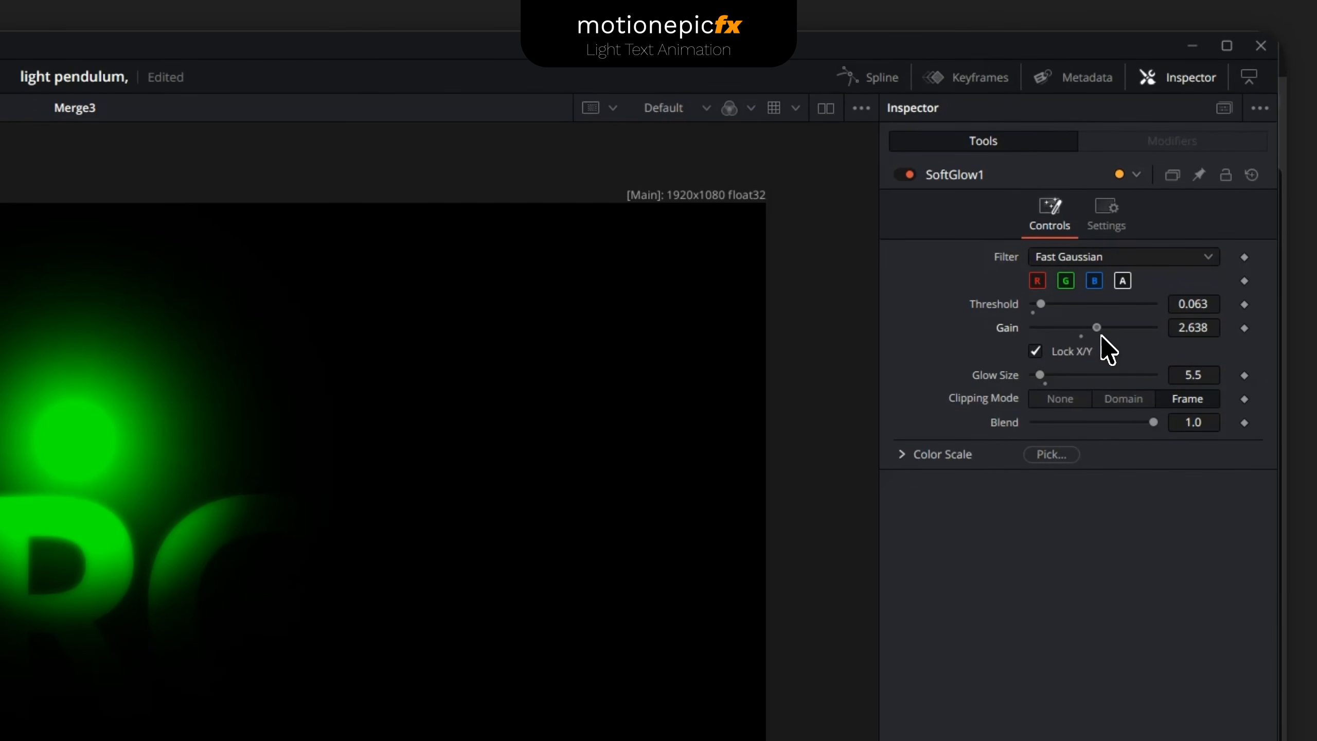
pyautogui.moveTo(1037, 307)
pyautogui.mouseDown()
pyautogui.moveTo(1075, 316)
pyautogui.moveTo(1047, 315)
pyautogui.mouseUp()
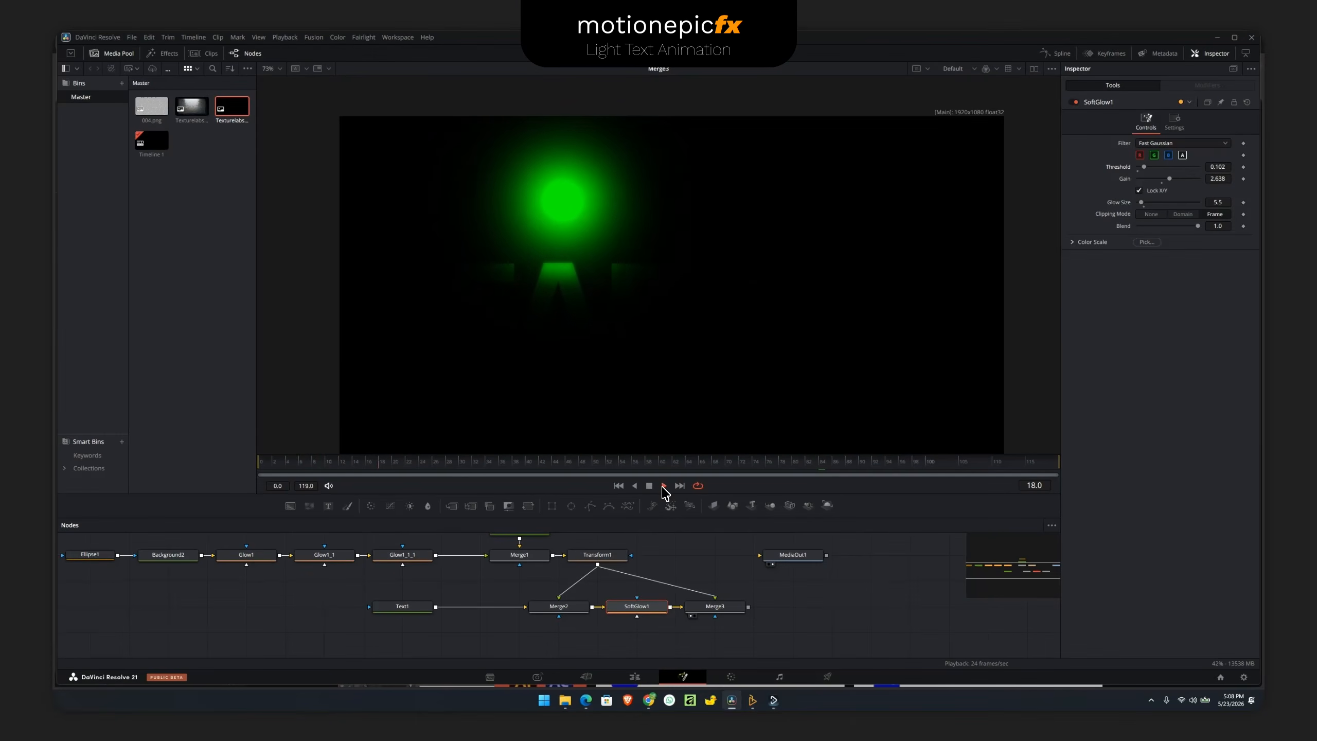
# - Play back the animation to check how the soft glow lights the letters as the pendulum swings
pyautogui.click(649, 486)
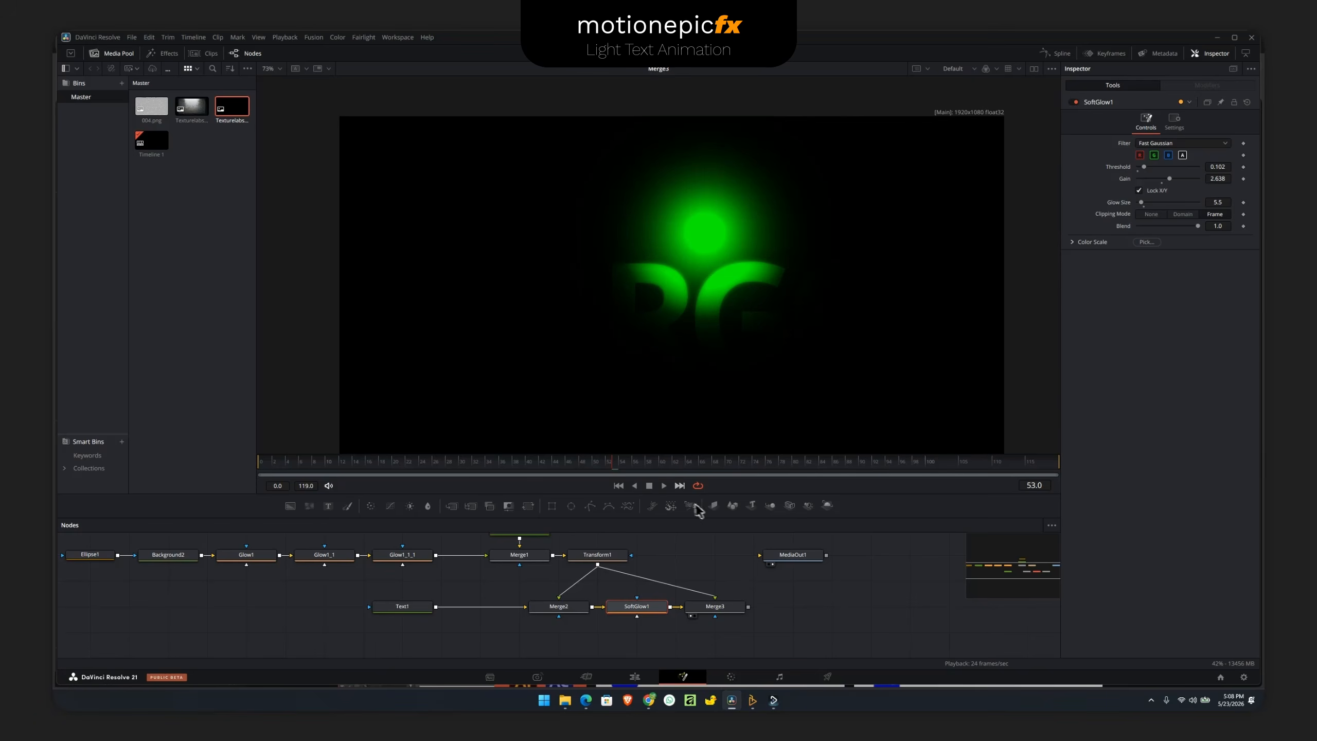
pyautogui.click(664, 486)
pyautogui.click(649, 486)
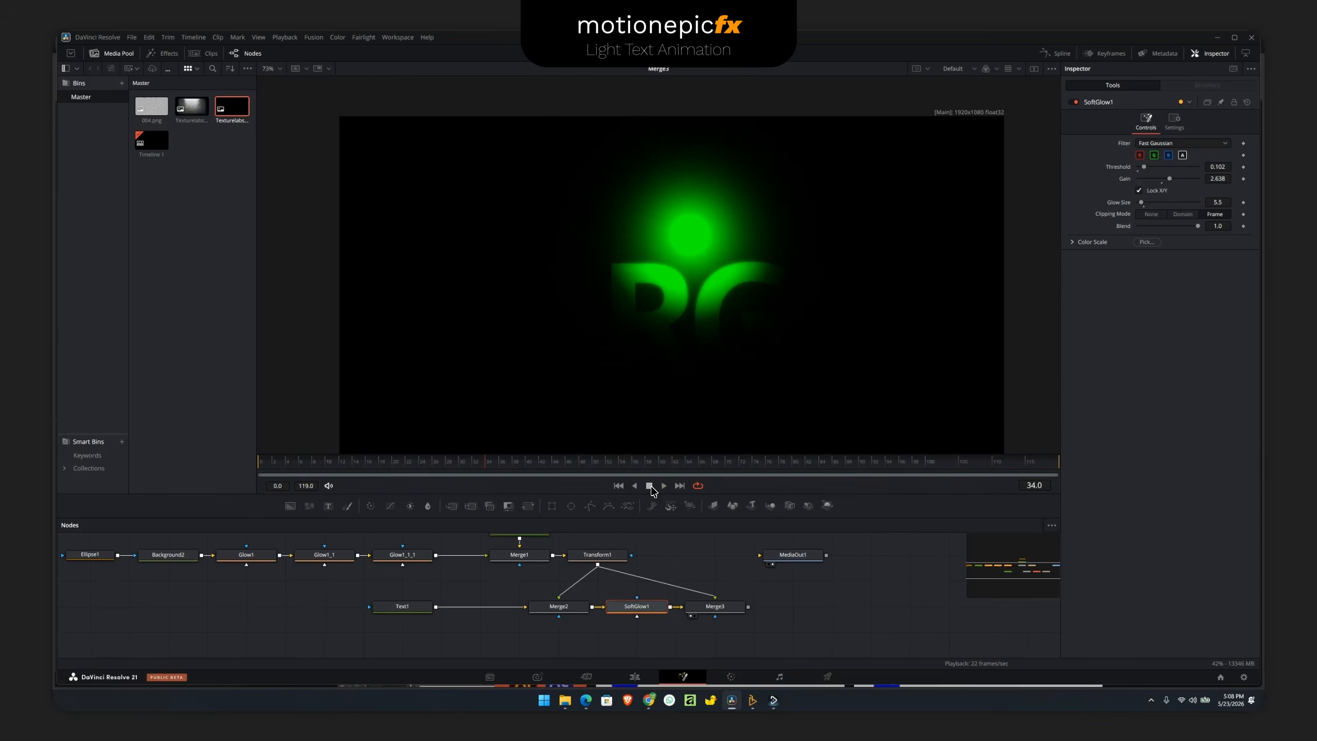
# - Change the pendulum string's Background1 colour to a mid grey with red, green and blue at 0.443137
pyautogui.moveTo(711, 206); pyautogui.dragTo(699, 230)
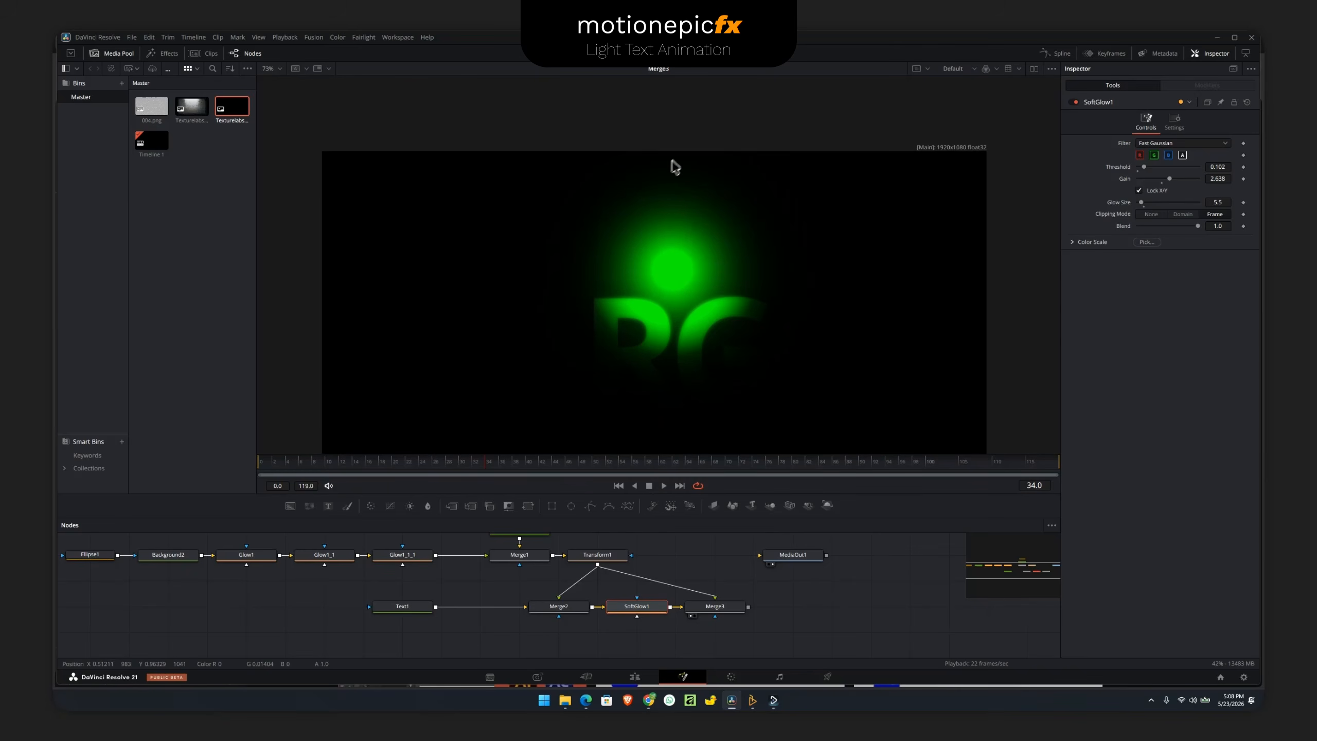
pyautogui.scroll(4, 532, 604)
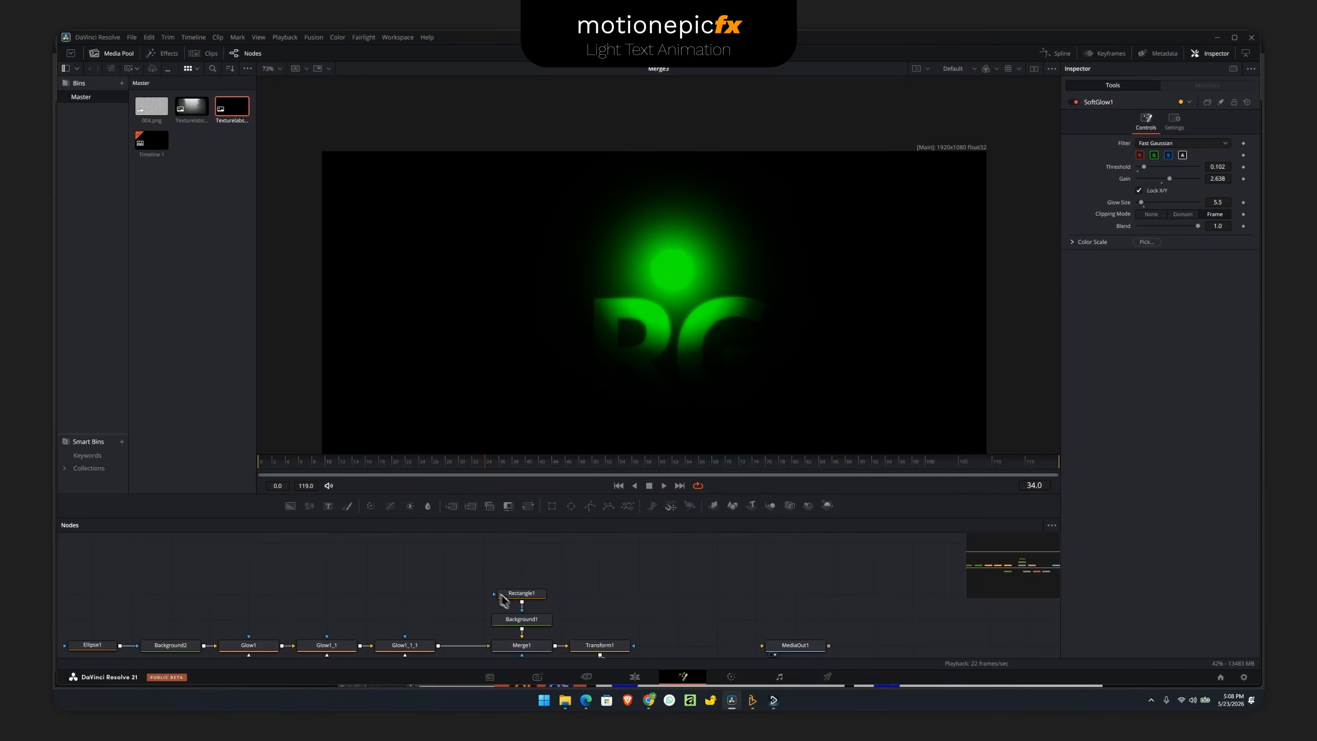
pyautogui.moveTo(523, 624); pyautogui.dragTo(524, 598)
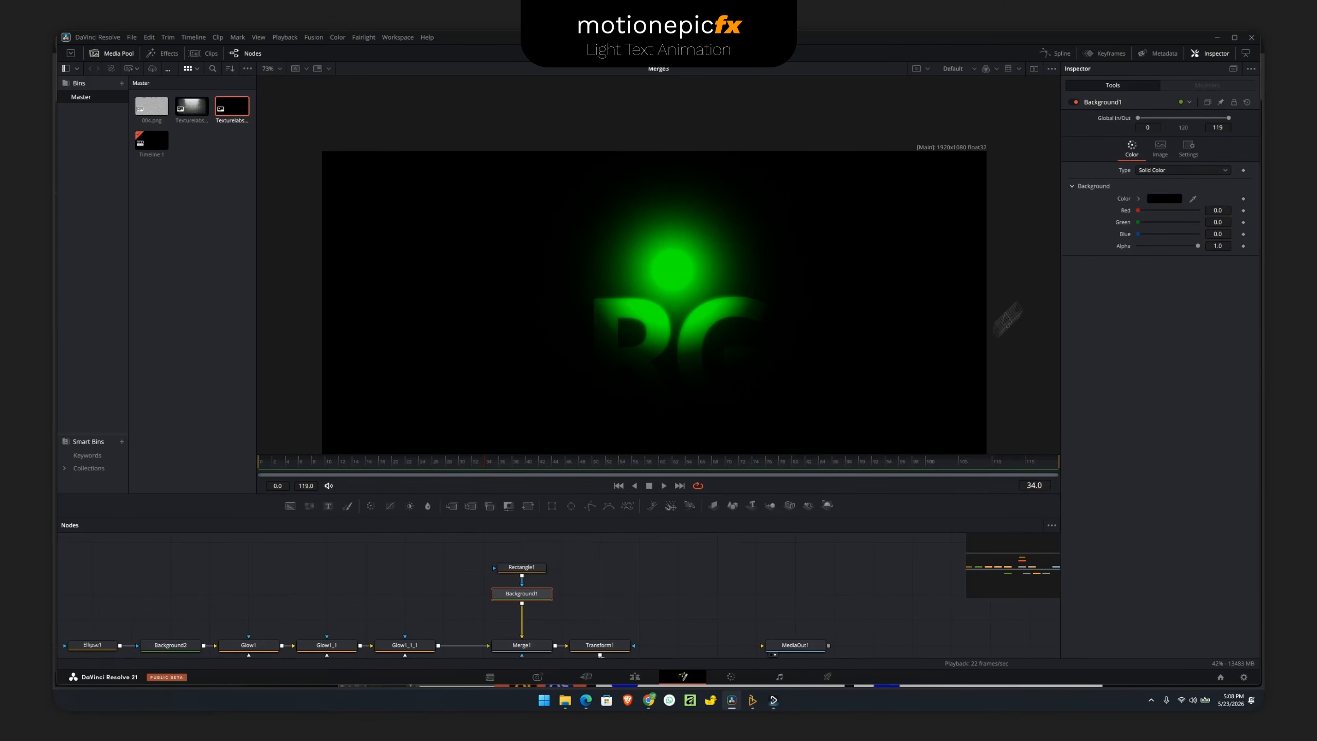
pyautogui.click(1160, 200)
pyautogui.moveTo(769, 343)
pyautogui.mouseDown()
pyautogui.moveTo(768, 311)
pyautogui.moveTo(769, 328)
pyautogui.mouseUp()
pyautogui.click(766, 441)
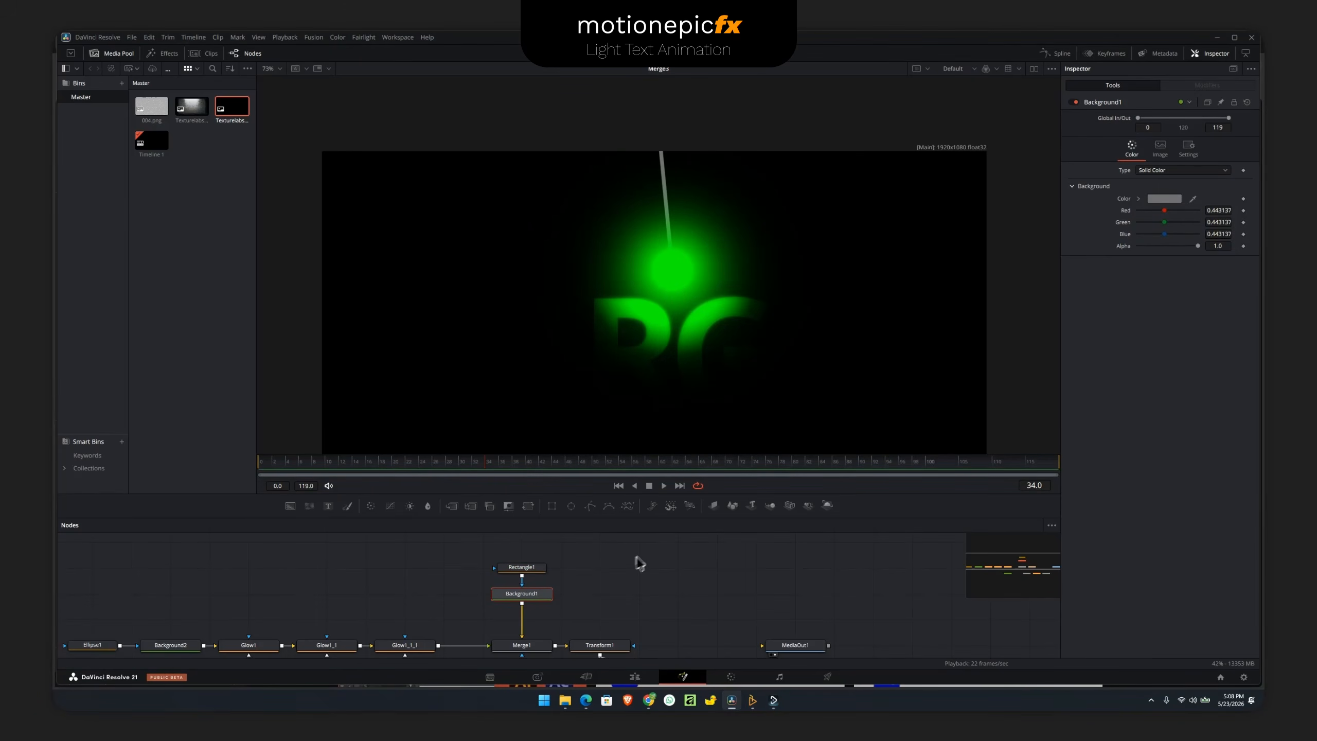
# - Insert Light Rays between Background1 and Merge1 with Input Alpha Is Used For Compositing, Source Of Rays Edges, Ray Dropoff CCD Bloom Soft, Length 0.181, Soften 0.071
pyautogui.moveTo(558, 571); pyautogui.dragTo(522, 598)
pyautogui.moveTo(523, 598); pyautogui.dragTo(523, 574)
pyautogui.click(538, 572)
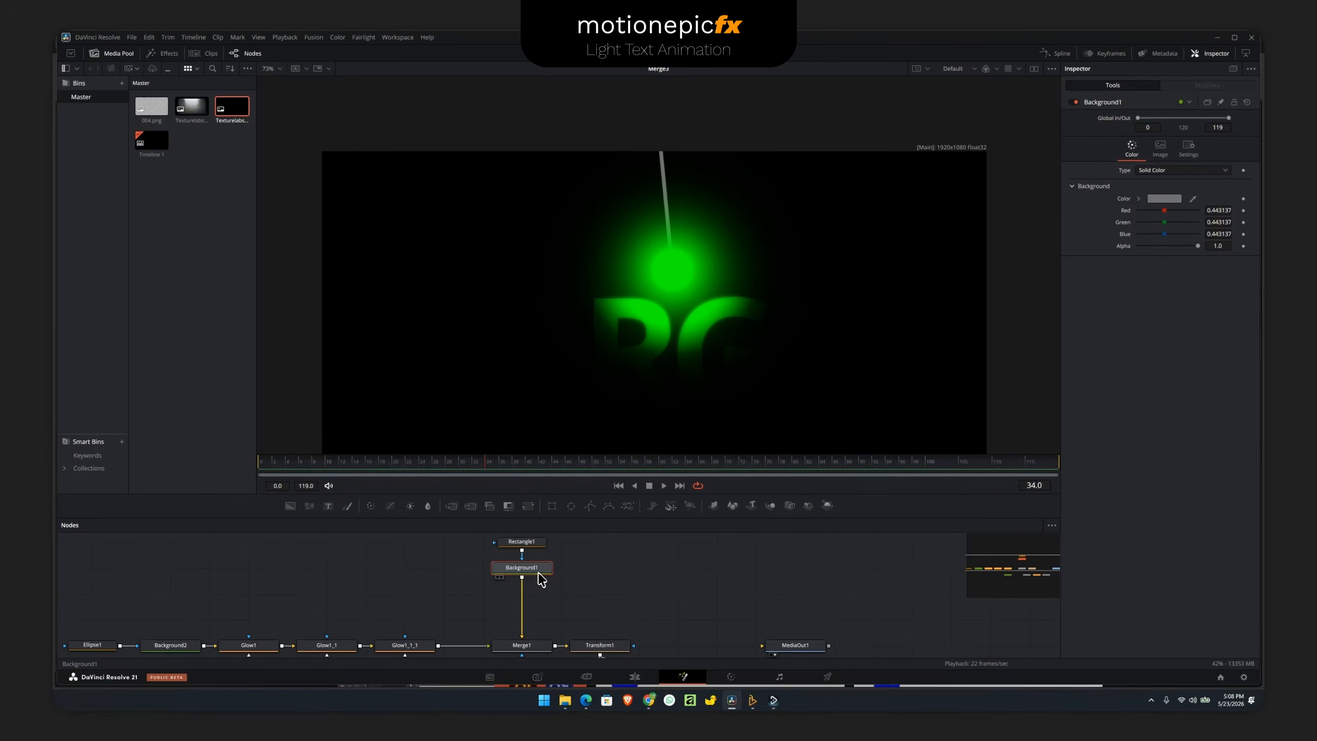
pyautogui.hotkey('shift', 'space')
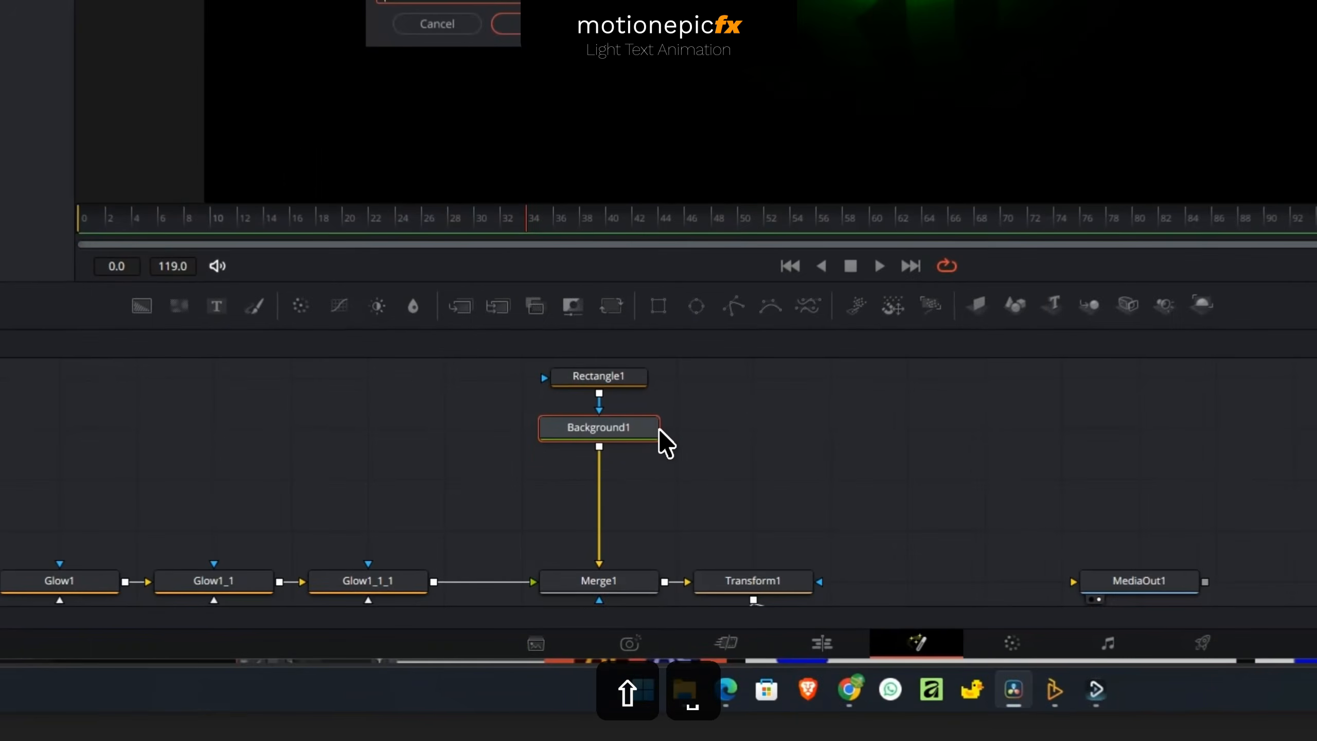
pyautogui.write('light')
pyautogui.click(491, 197)
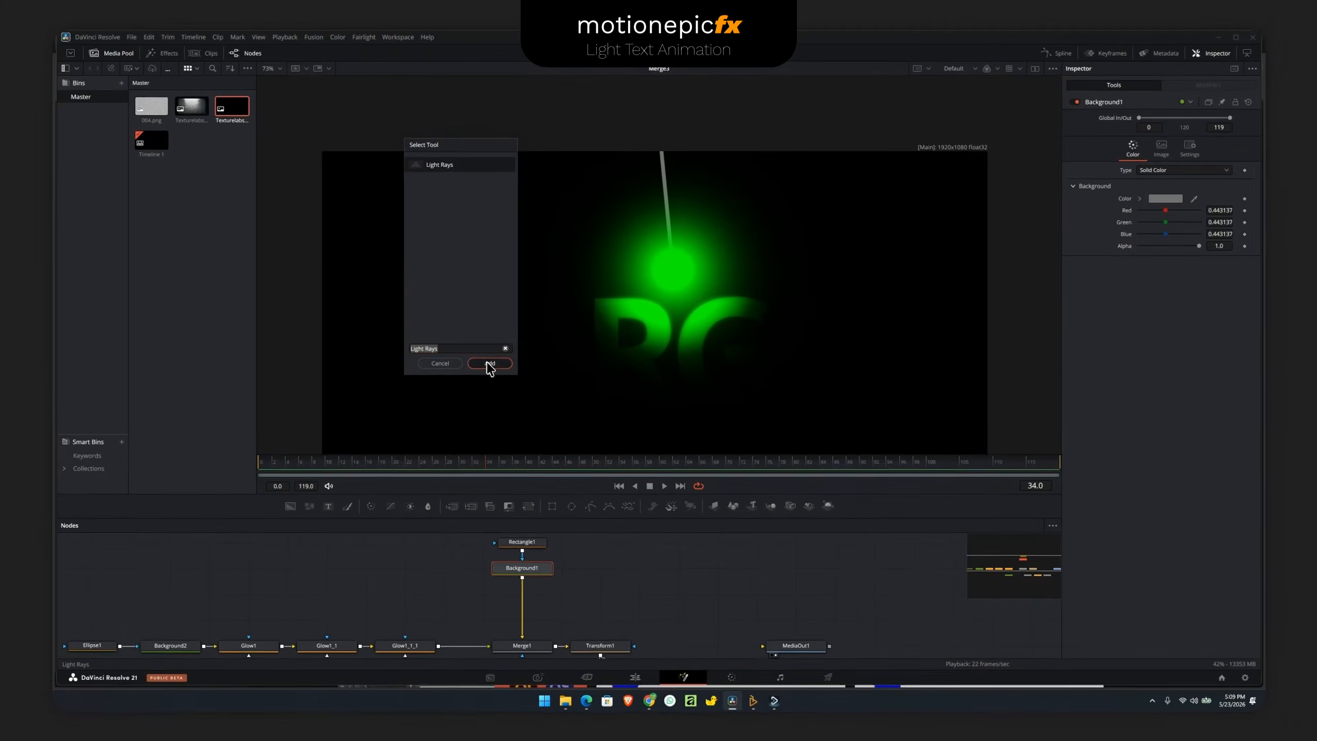
pyautogui.click(534, 18)
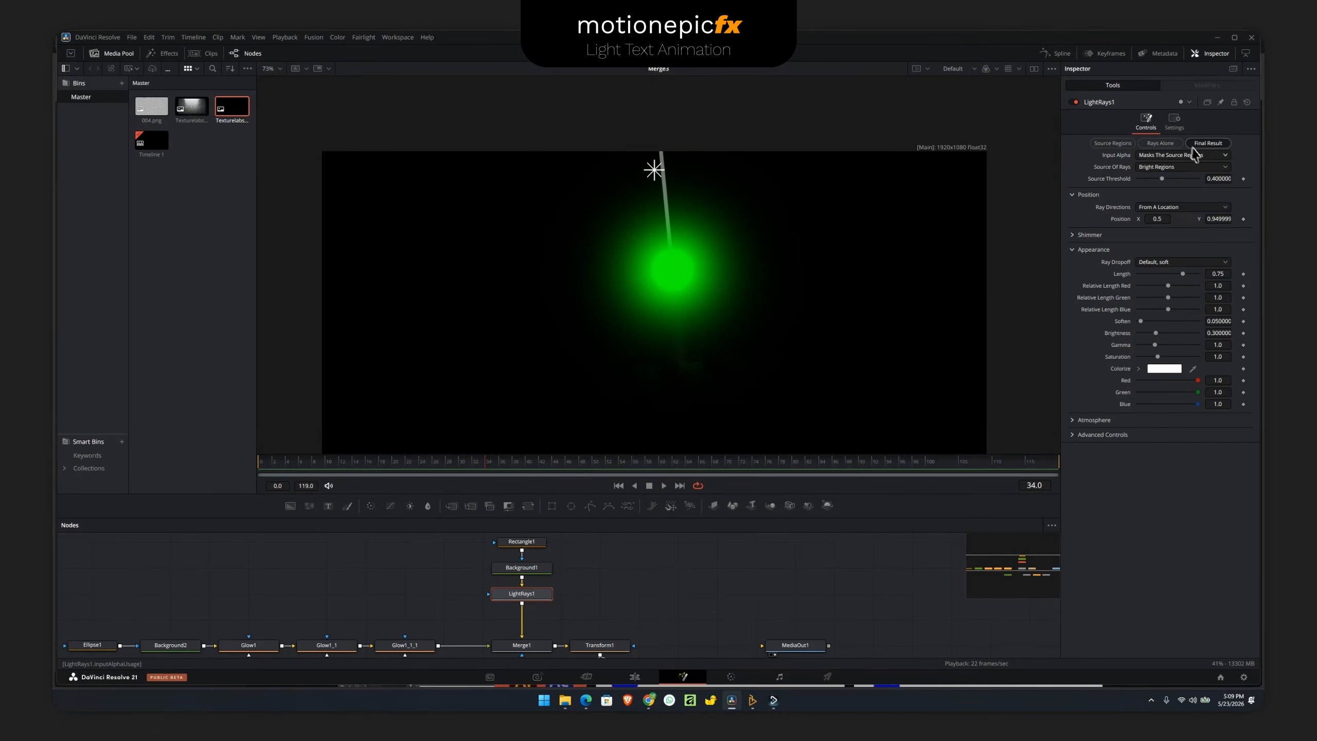
pyautogui.click(1184, 156)
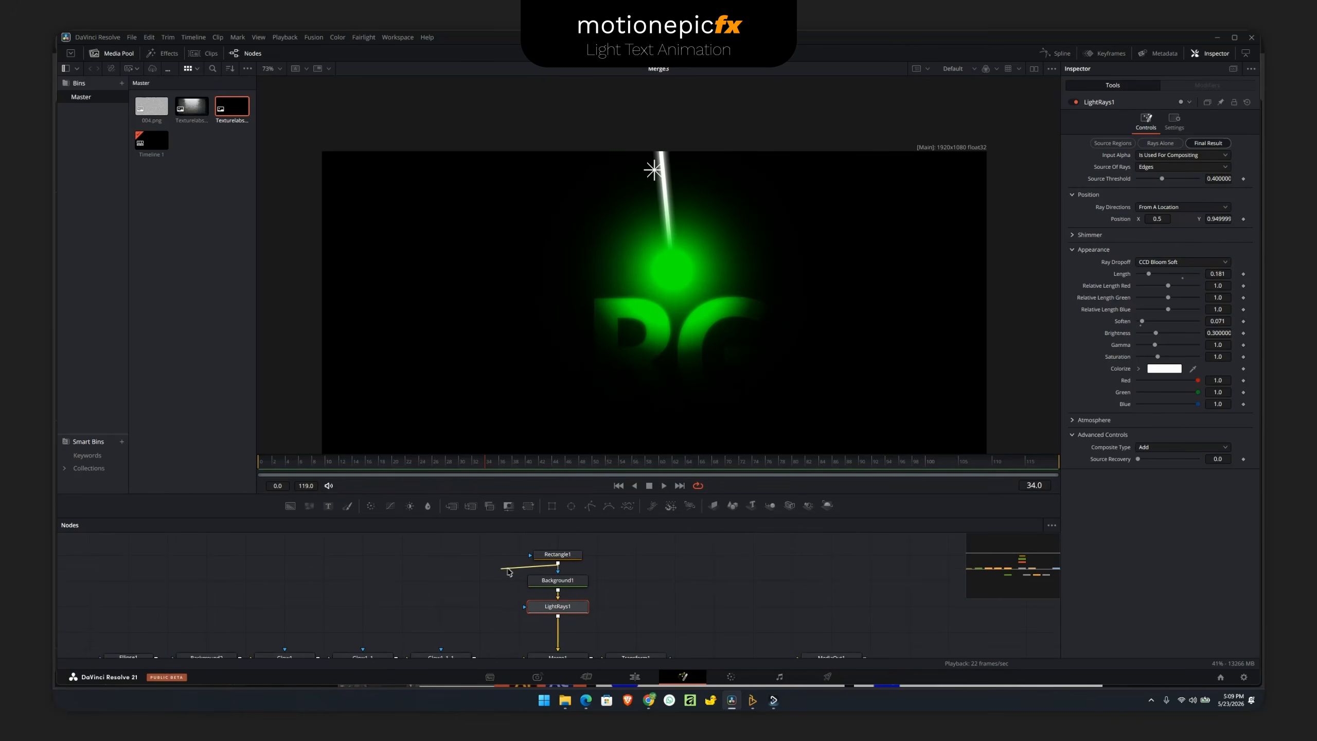
# - Connect Rectangle1 as the mask of LightRays1, and set the rays' Length to 0.709 and Soften to 0.05
pyautogui.moveTo(505, 605); pyautogui.dragTo(528, 613)
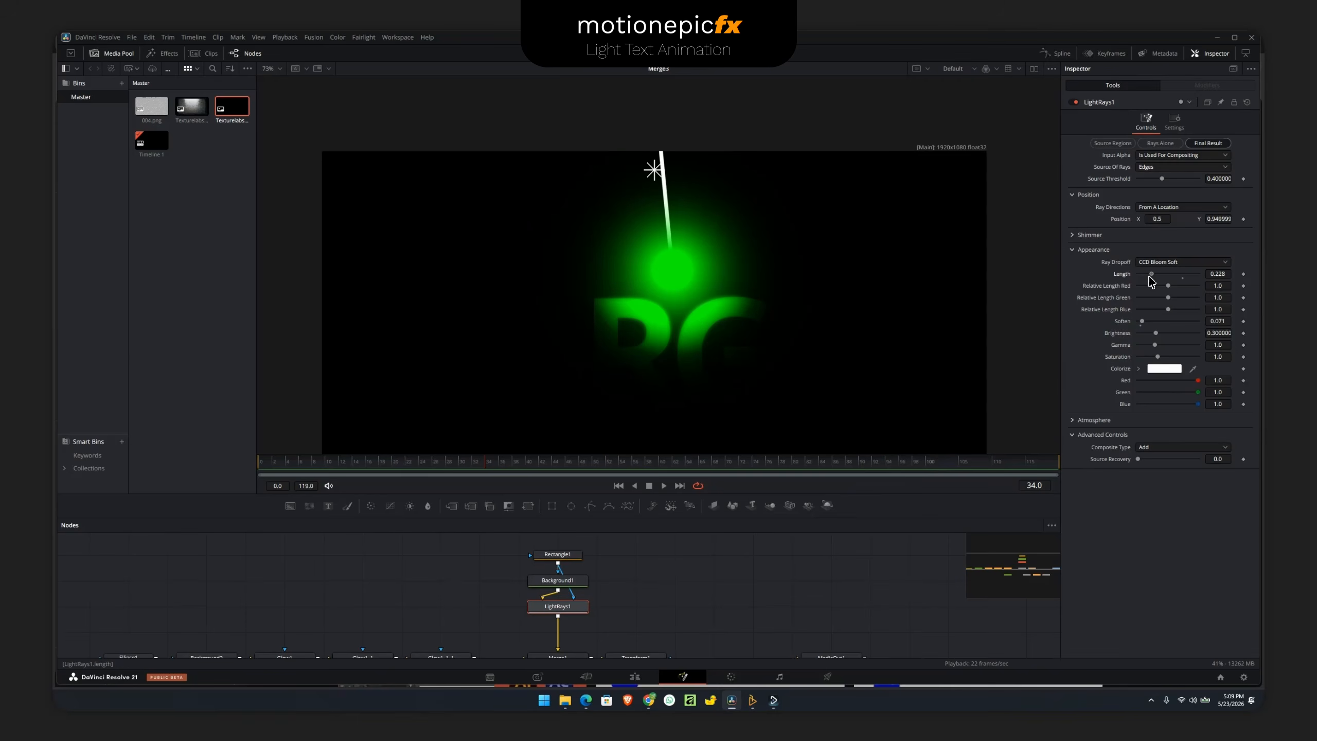
pyautogui.moveTo(1148, 276); pyautogui.dragTo(1175, 275)
pyautogui.moveTo(1142, 321); pyautogui.dragTo(1145, 325)
# - Set the Composite Type of LightRays1 to Subtract
pyautogui.click(1144, 447)
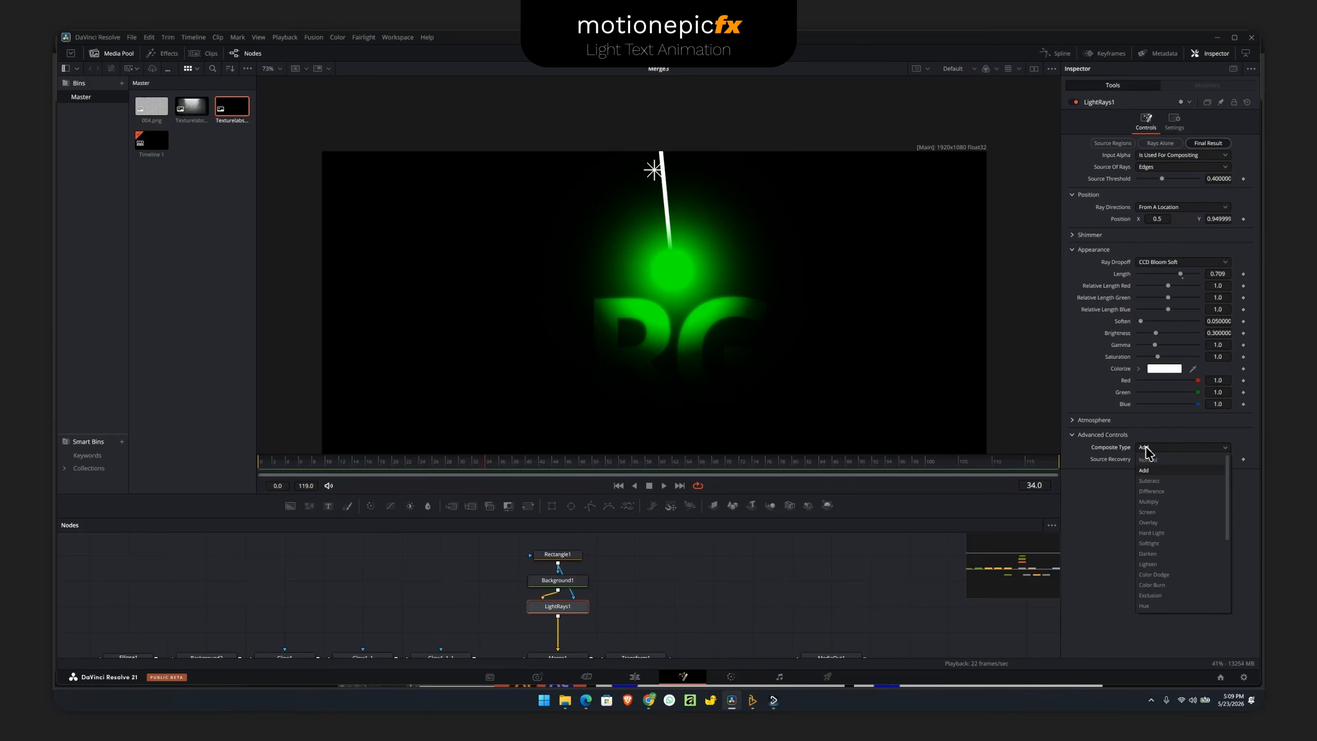
pyautogui.click(1148, 461)
pyautogui.press('Down')
pyautogui.press('Down')
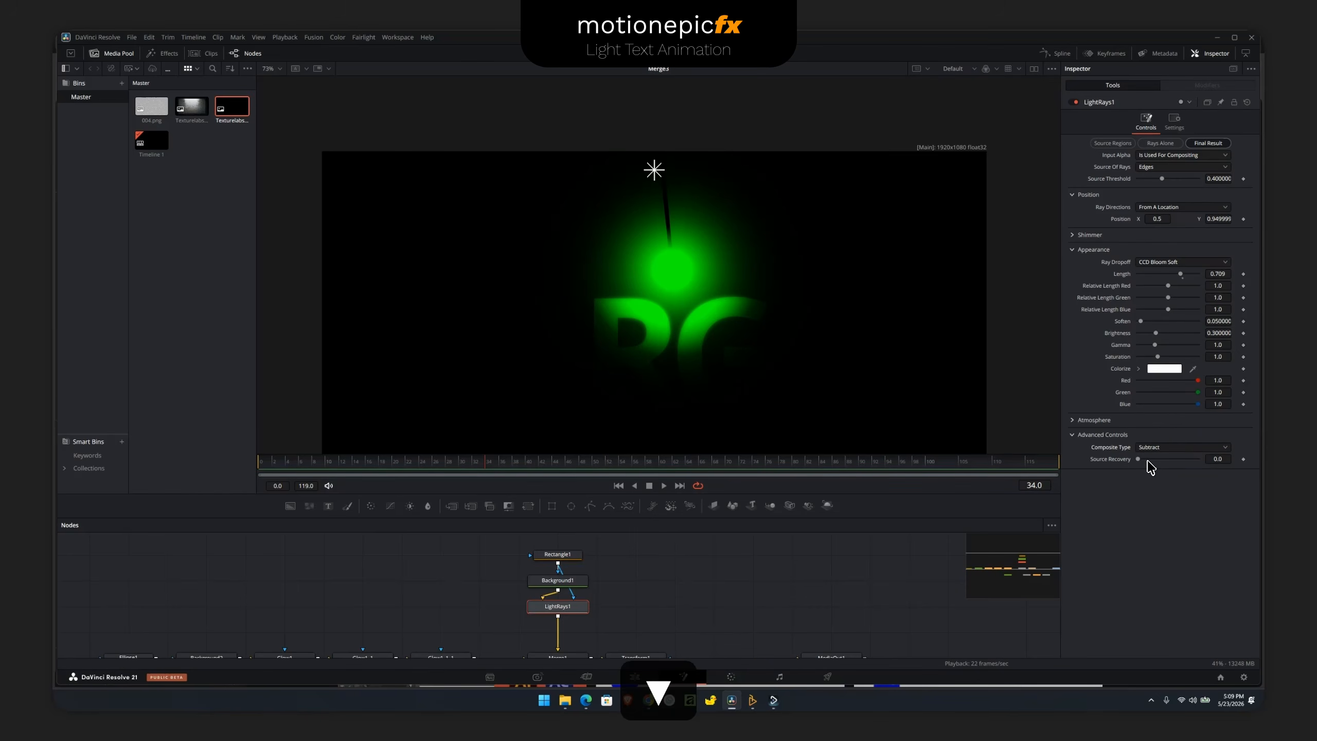
# - Set Source Of Rays on LightRays1 to Bright Regions, with Length 0.756, Soften 0.055 and Brightness 0.315
pyautogui.click(1173, 262)
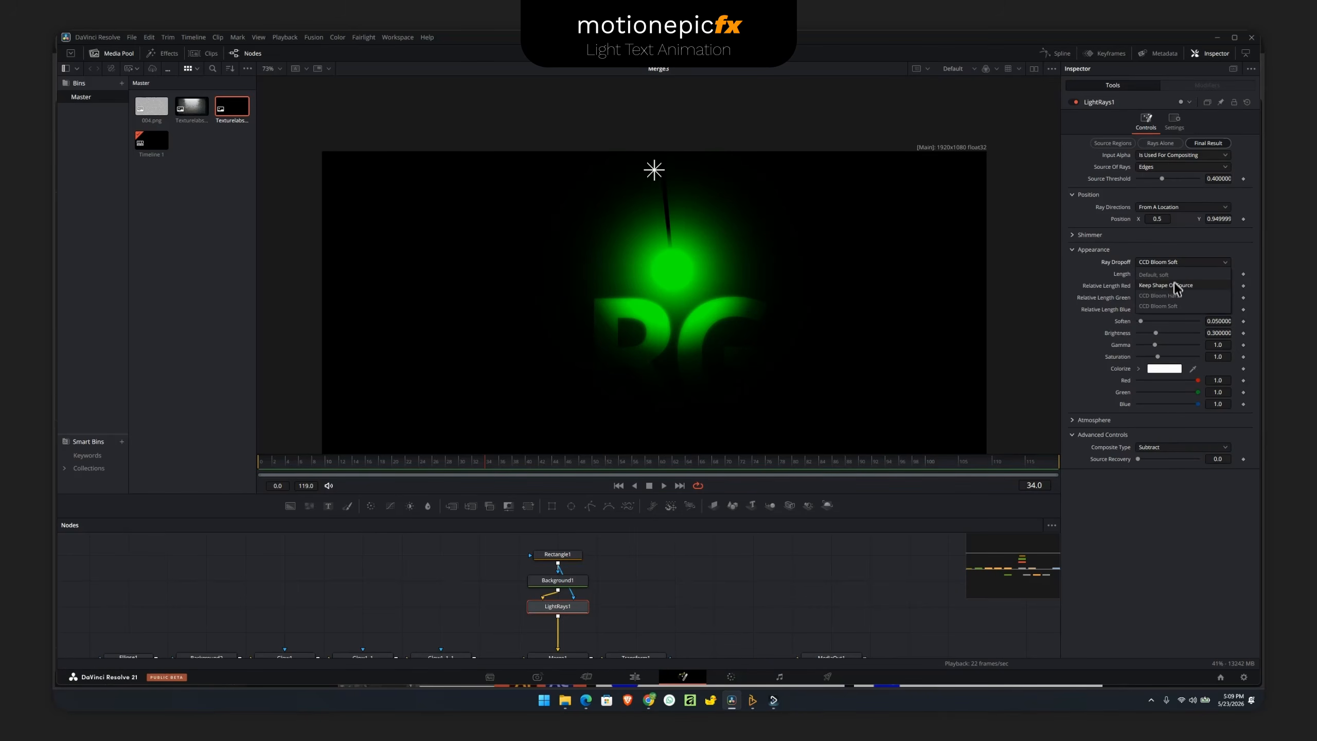
pyautogui.click(1171, 275)
pyautogui.press('Down')
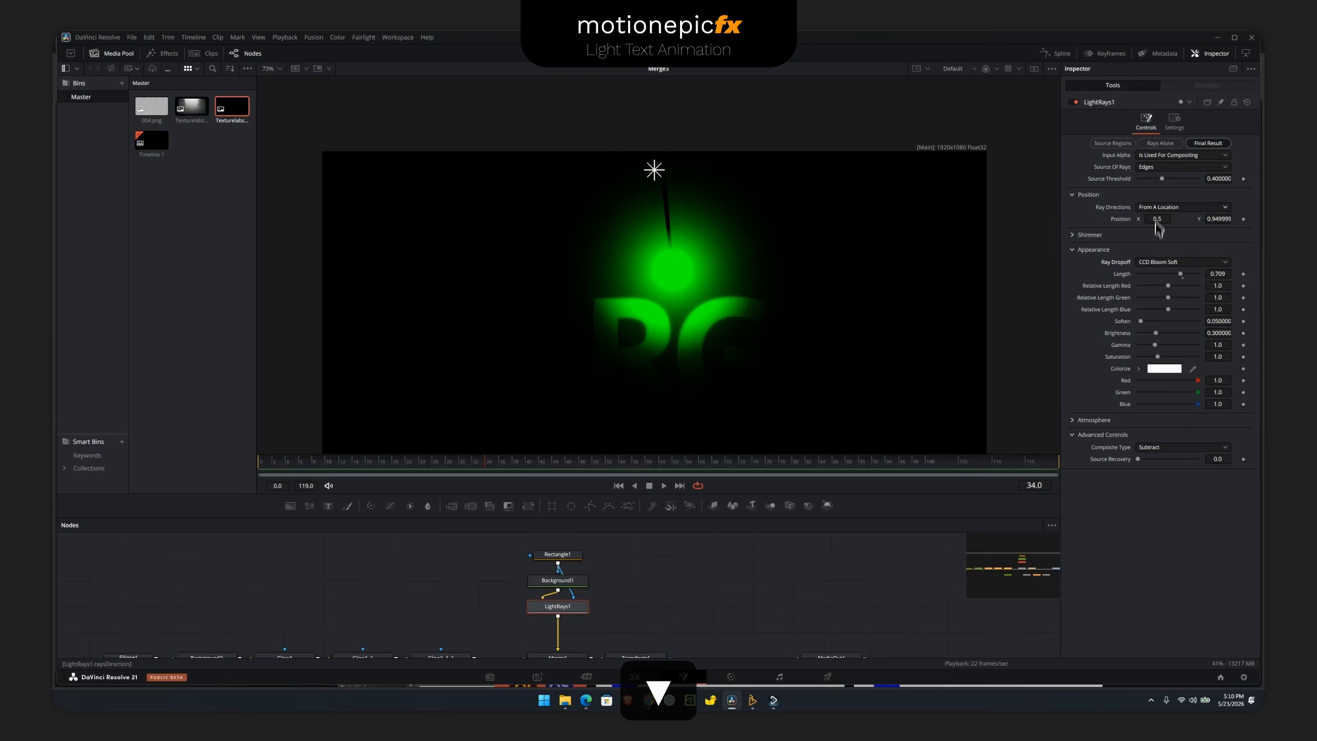
pyautogui.click(1162, 169)
pyautogui.click(1159, 178)
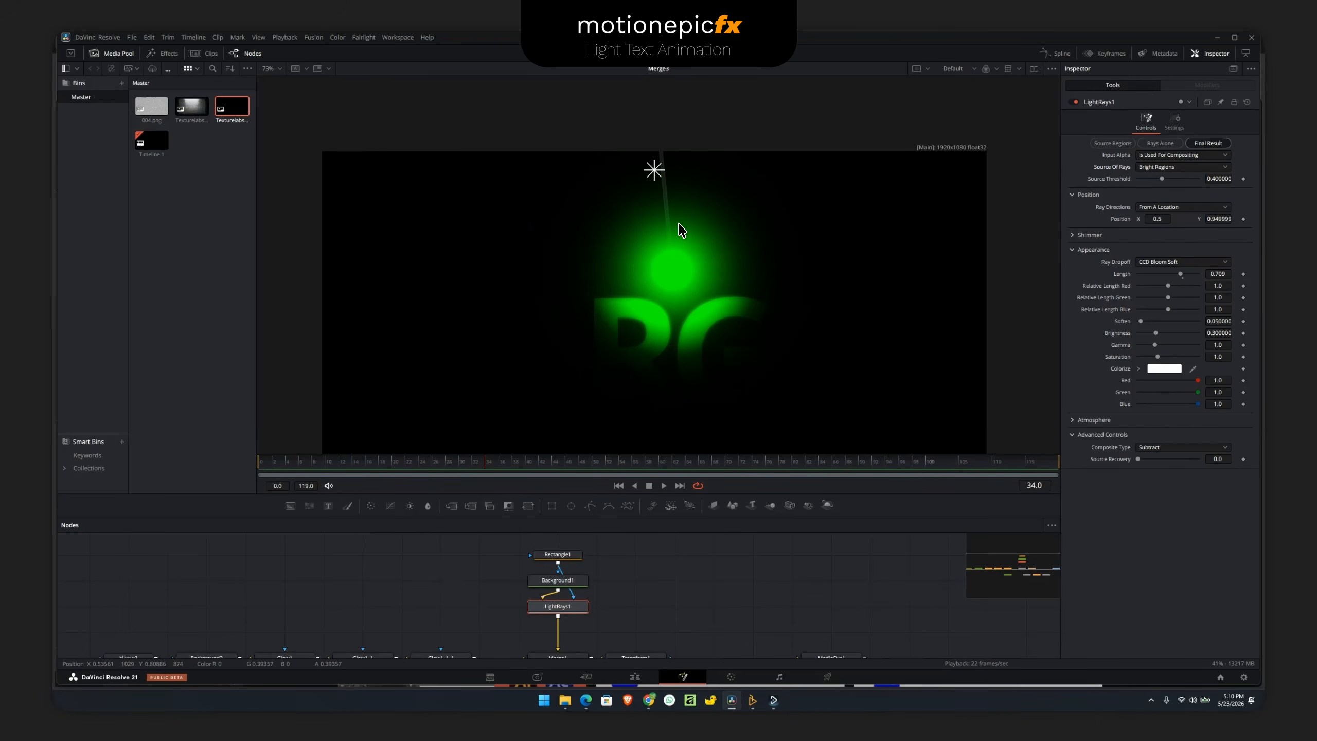
pyautogui.scroll(6, 676, 199)
pyautogui.scroll(-4, 653, 200)
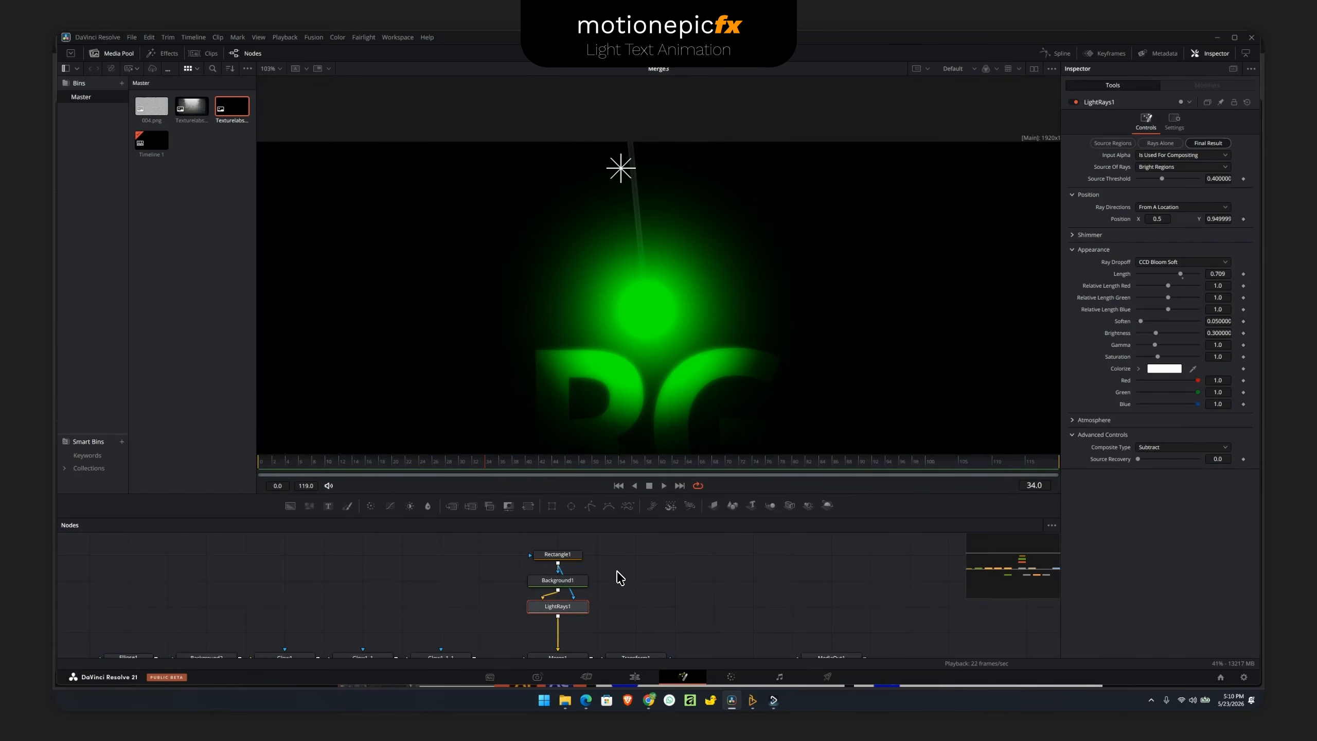
pyautogui.moveTo(1181, 273); pyautogui.dragTo(1166, 276)
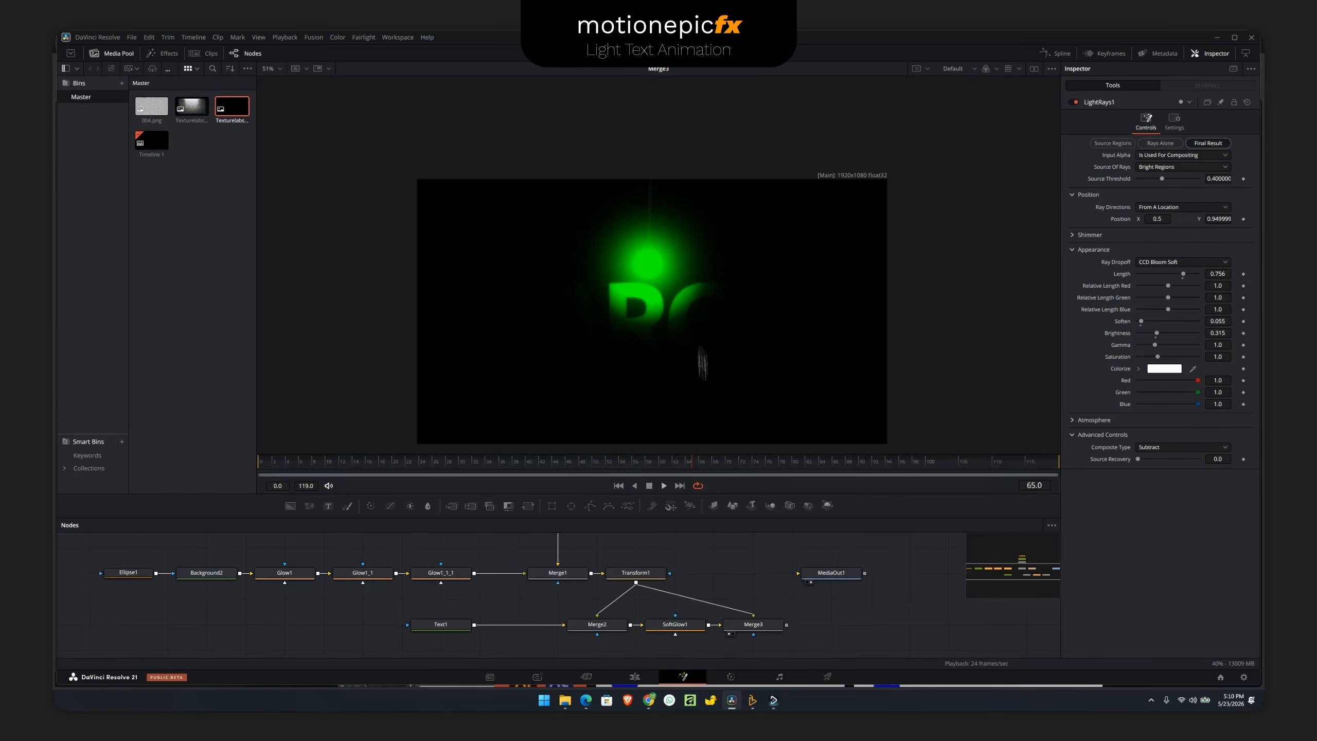
# - Make room in the pendulum's glow chain and insert a copy of Glow1_1_1 between it and Merge1
pyautogui.moveTo(495, 598); pyautogui.dragTo(551, 599)
pyautogui.moveTo(173, 547); pyautogui.dragTo(442, 578)
pyautogui.click(468, 562)
pyautogui.click(470, 578)
pyautogui.hotkey('ctrl', 'c')
pyautogui.hotkey('ctrl', 'v')
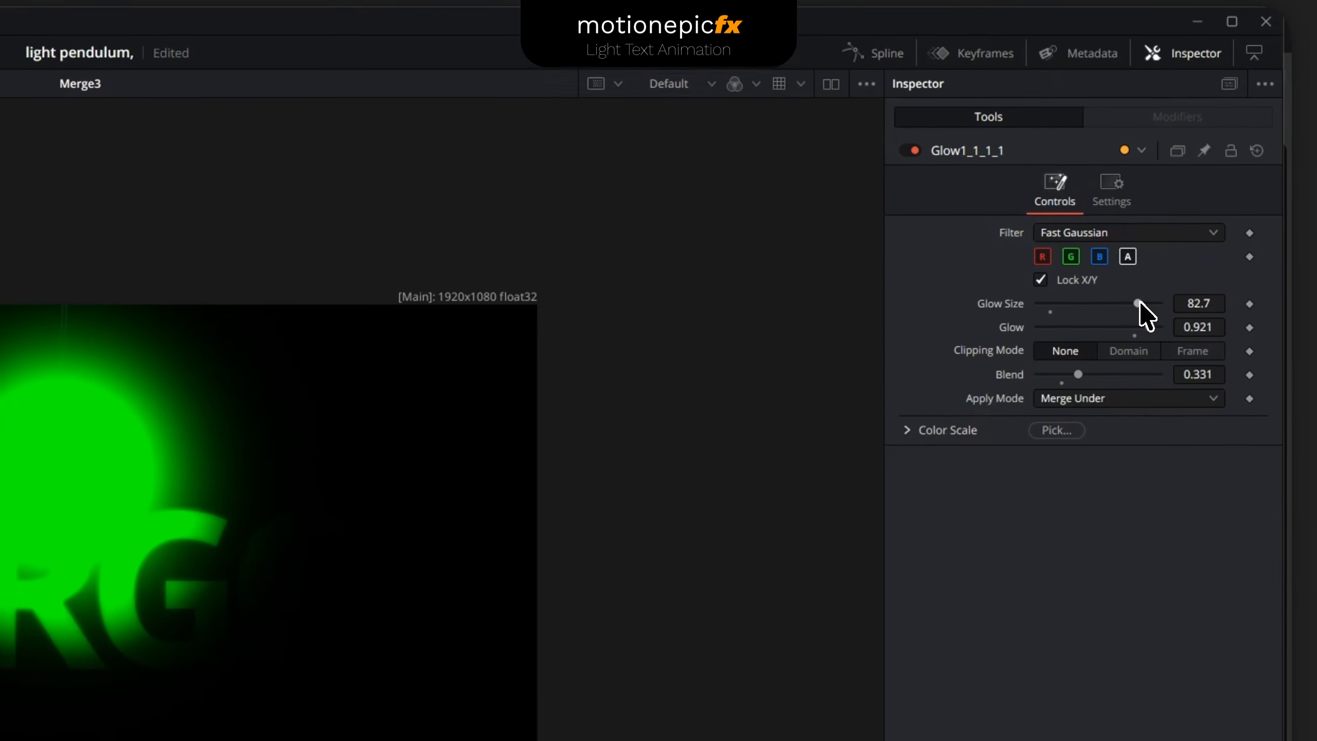
# - Set the copied glow's Glow Size to 200 and reduce its Blend to 0.118
pyautogui.moveTo(1143, 314); pyautogui.dragTo(1195, 334)
pyautogui.click(1186, 331)
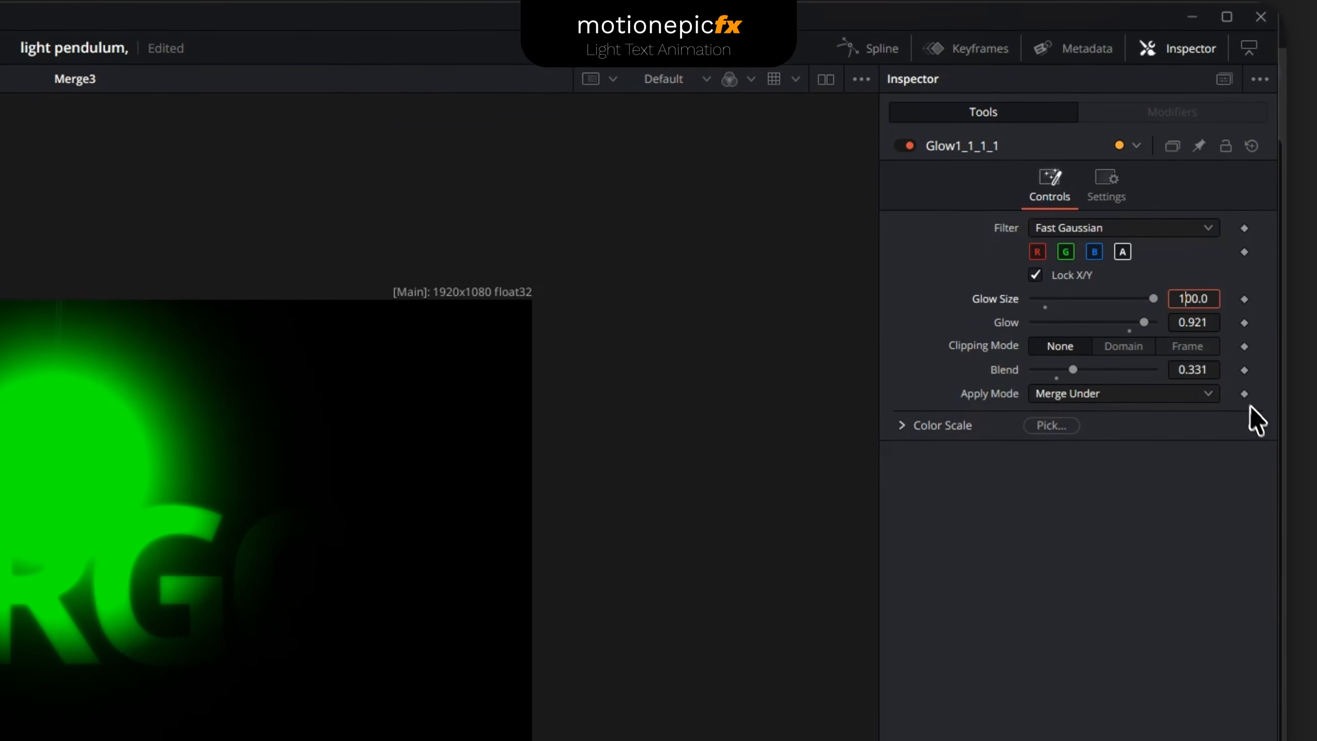
pyautogui.press('Up')
pyautogui.click(1197, 522)
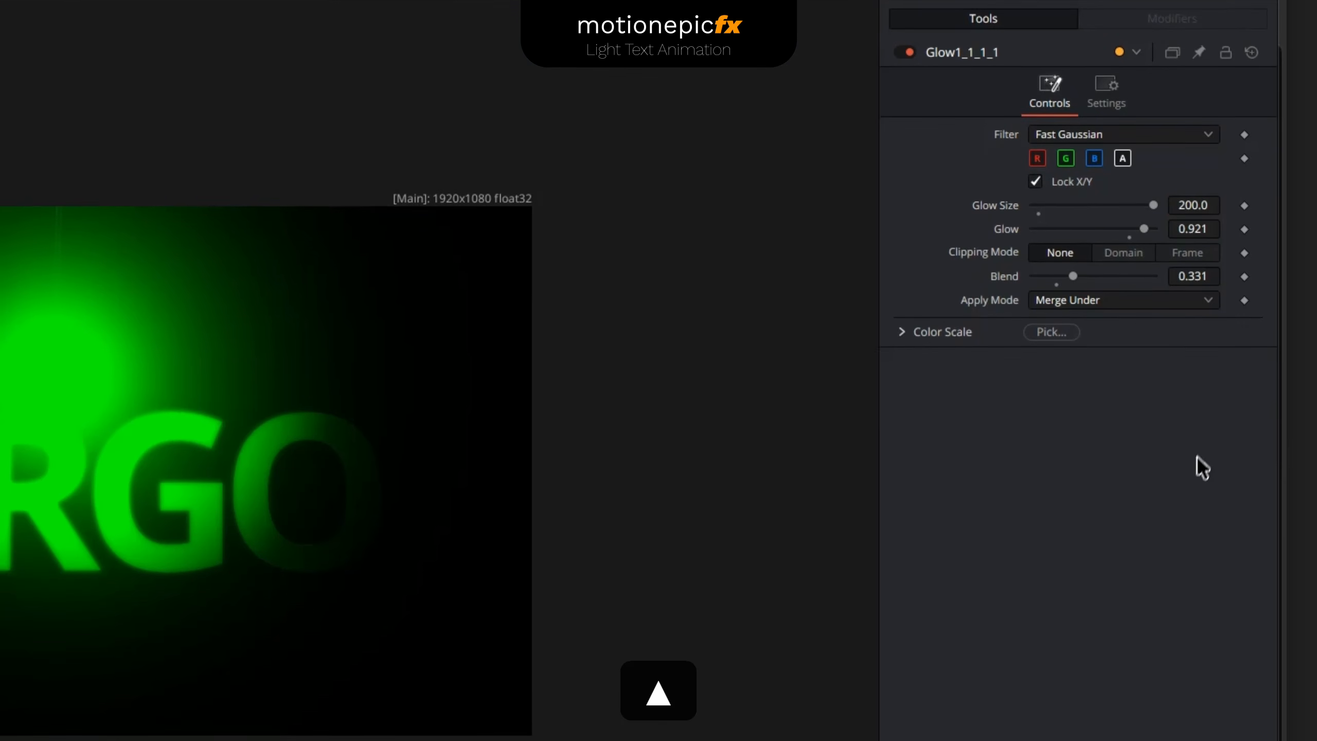
pyautogui.moveTo(1072, 328); pyautogui.dragTo(1047, 329)
pyautogui.moveTo(1143, 314); pyautogui.dragTo(1141, 315)
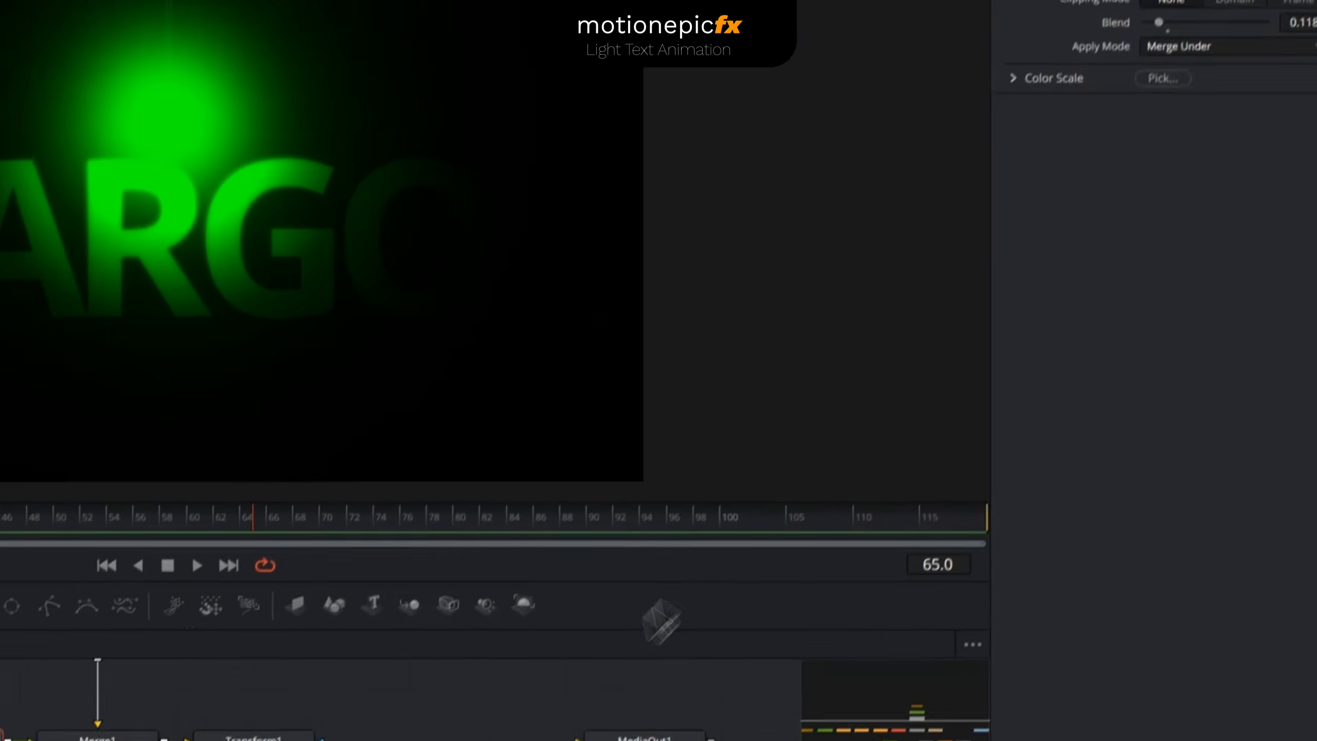